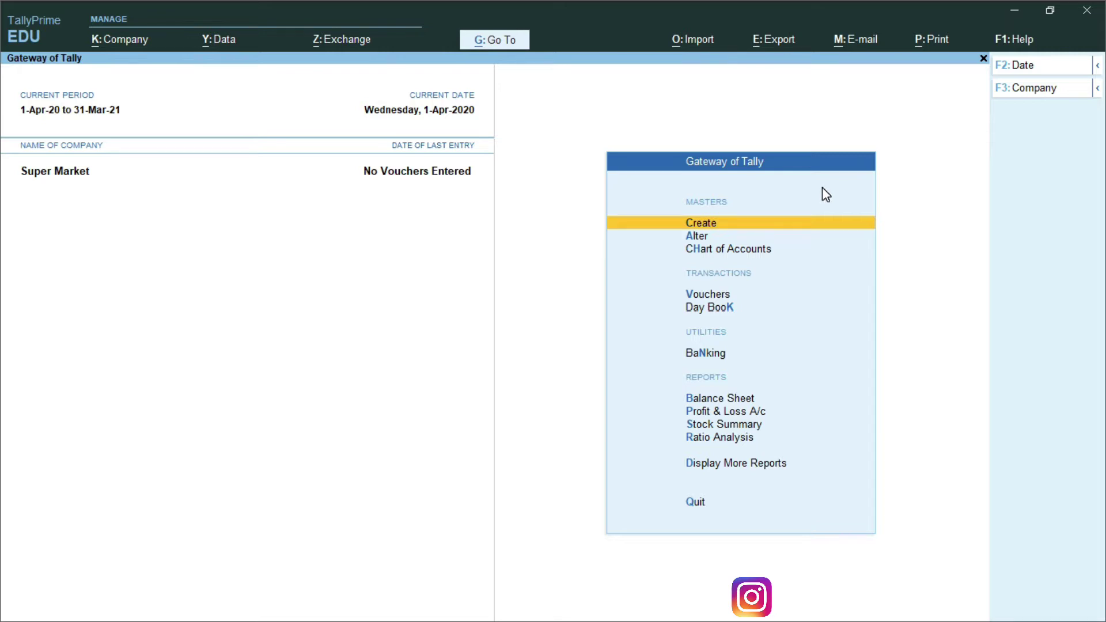
- Switch to the Point of Sale practice PDF in the browser and examine both stores' item quantities, rates and discounts
{"action": "key", "text": "alt+Tab"}
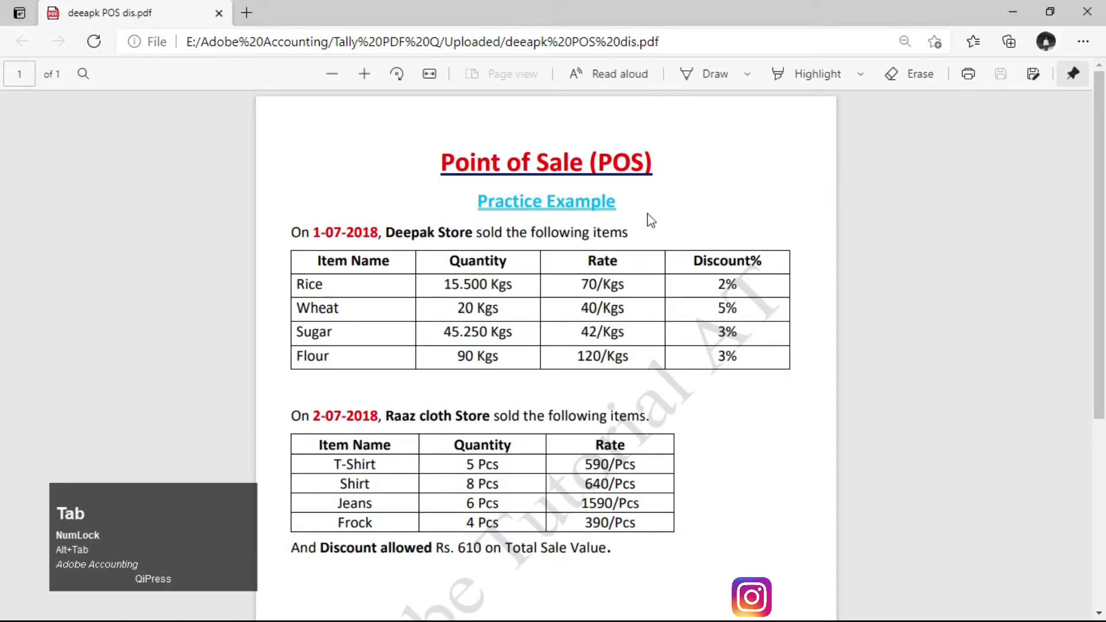
{"action": "scroll", "coordinate": [520, 349], "scroll_direction": "down", "scroll_amount": 2}
{"action": "scroll", "coordinate": [524, 352], "scroll_direction": "up", "scroll_amount": 2}
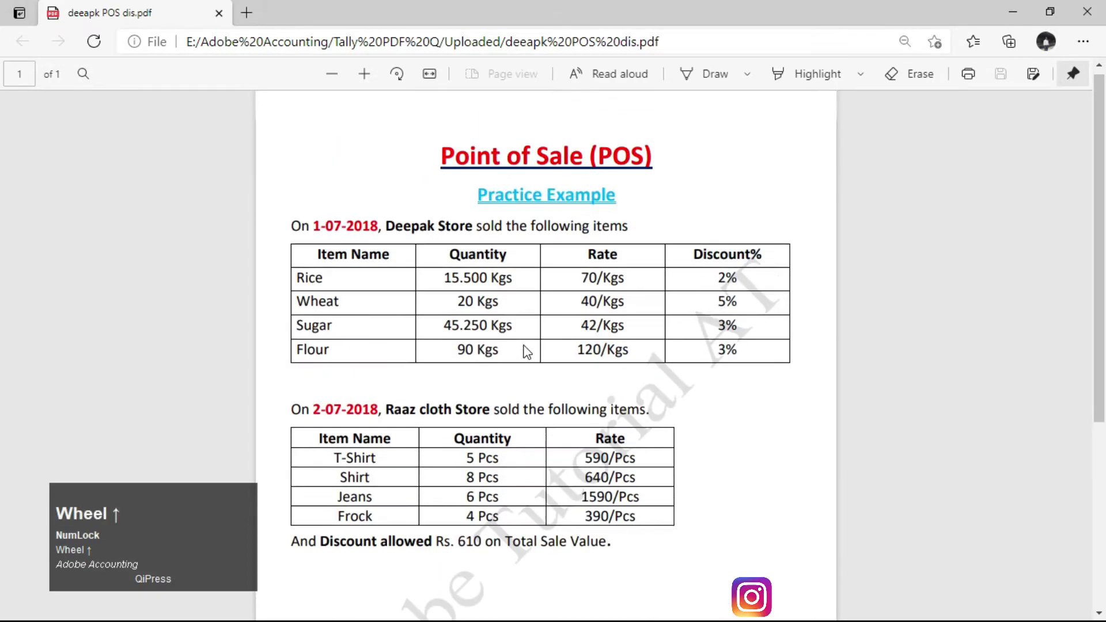
{"action": "scroll", "coordinate": [527, 363], "scroll_direction": "up", "scroll_amount": 2, "text": "ctrl"}
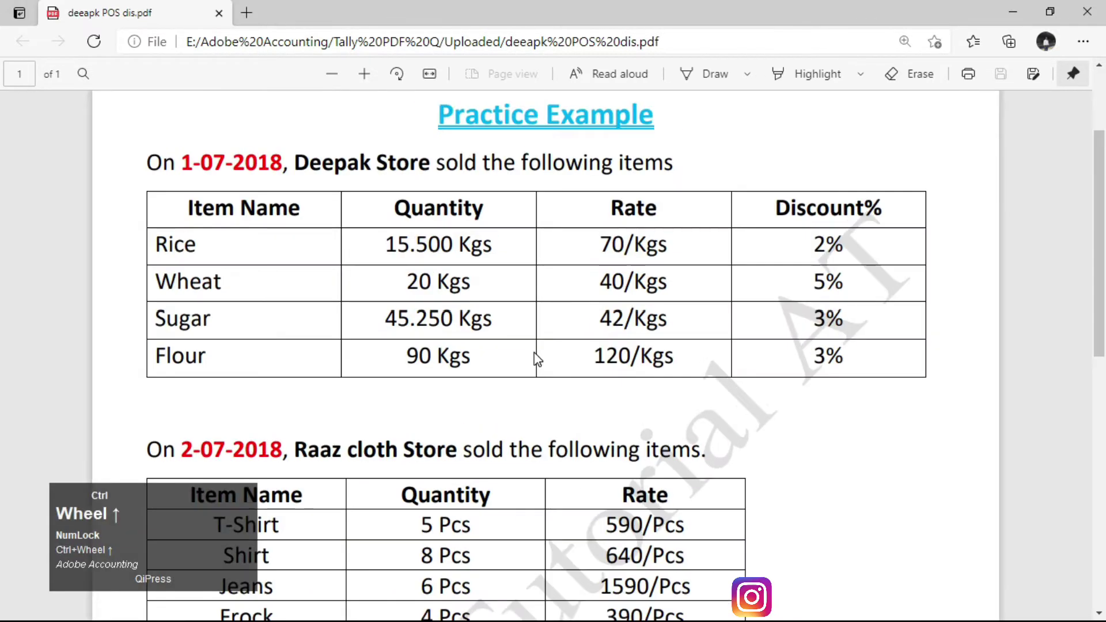
{"action": "scroll", "coordinate": [537, 358], "scroll_direction": "up", "scroll_amount": 2}
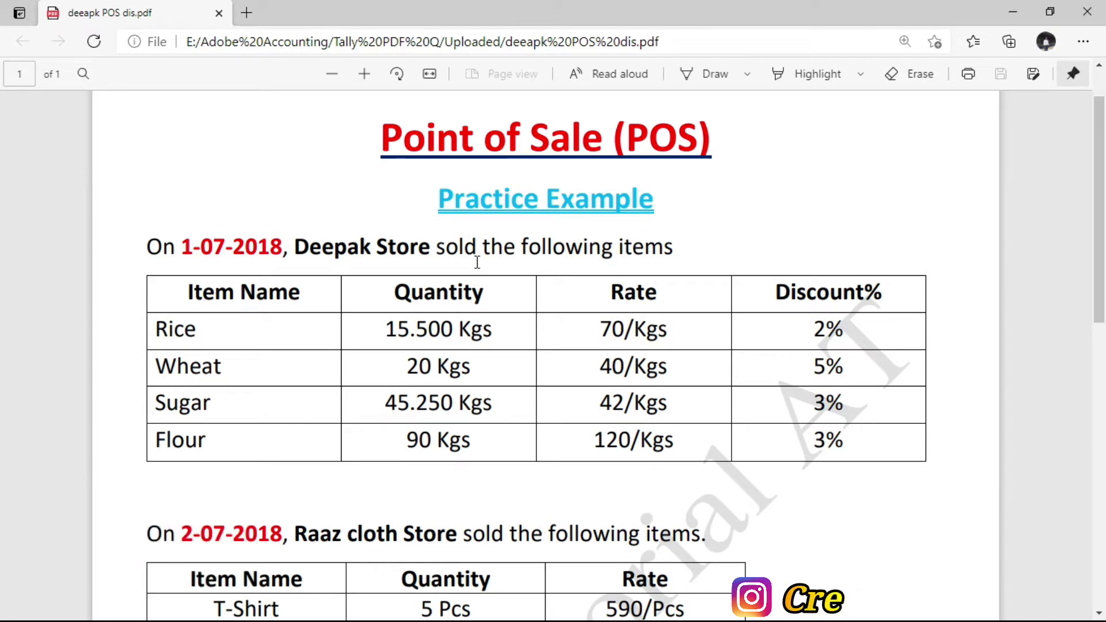
{"action": "scroll", "coordinate": [420, 323], "scroll_direction": "down", "scroll_amount": 3}
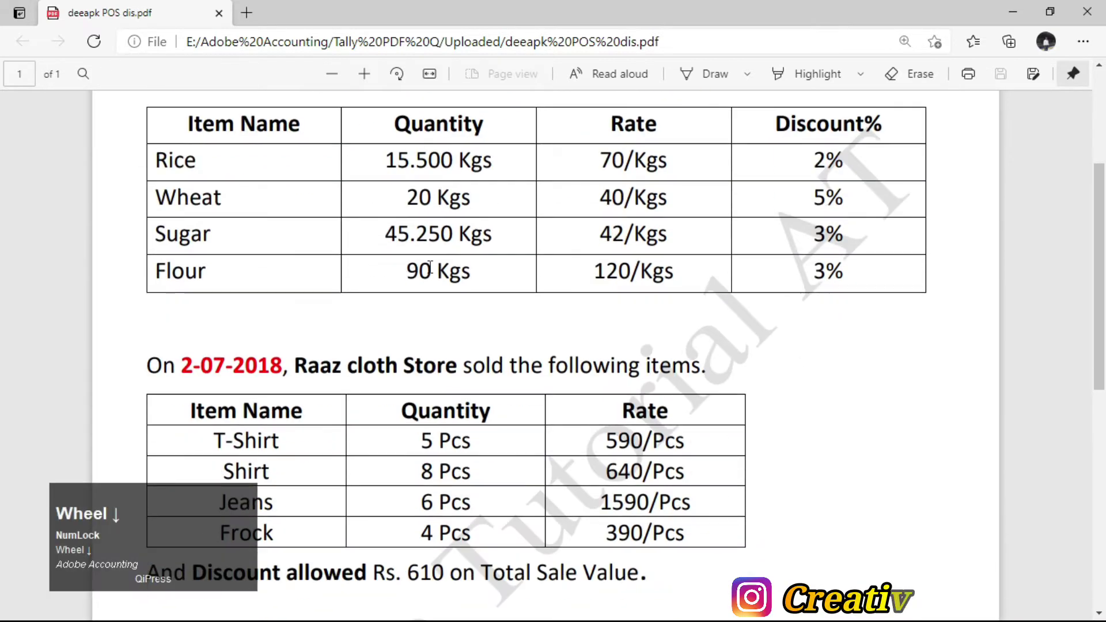
{"action": "left_click_drag", "start_coordinate": [207, 520], "coordinate": [173, 485]}
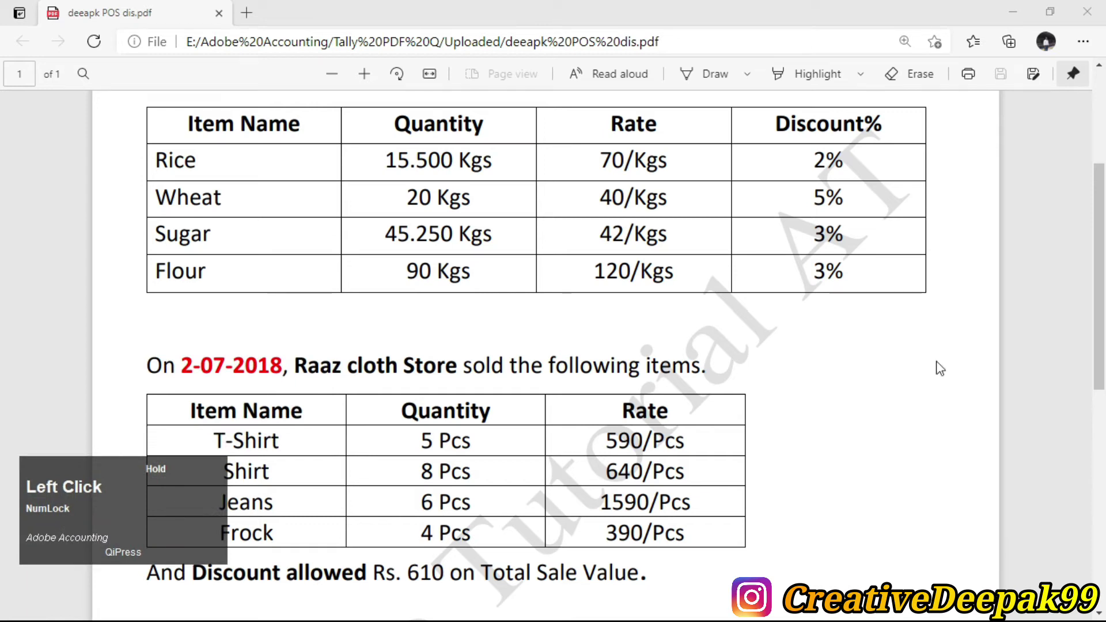
{"action": "left_click", "coordinate": [914, 358]}
{"action": "scroll", "coordinate": [432, 208], "scroll_direction": "up", "scroll_amount": 3}
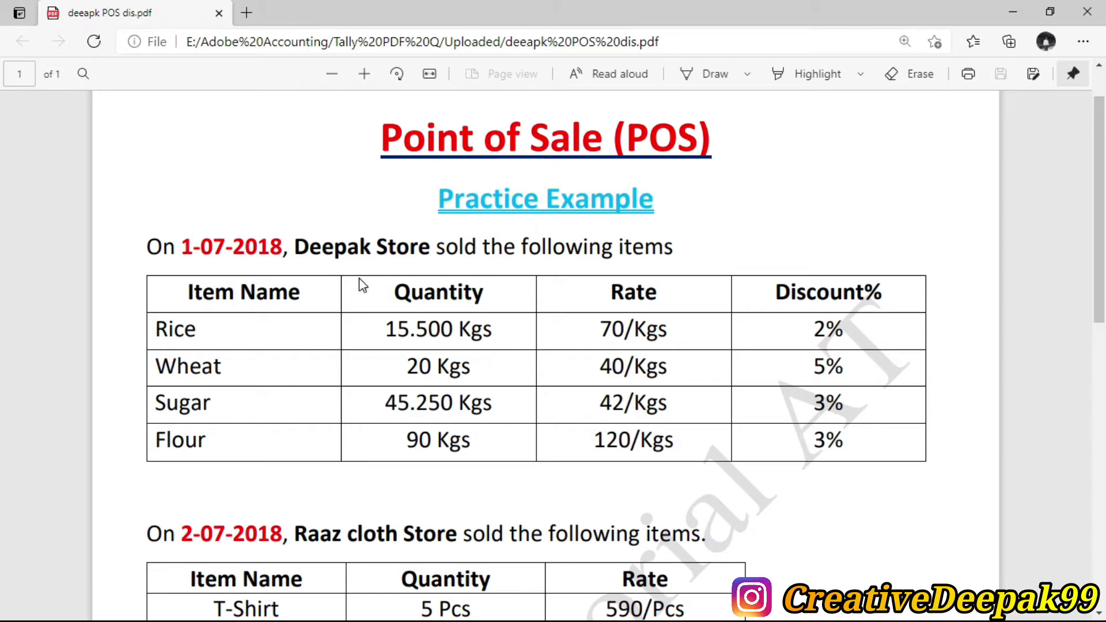
{"action": "scroll", "coordinate": [369, 344], "scroll_direction": "down", "scroll_amount": 1}
{"action": "scroll", "coordinate": [533, 352], "scroll_direction": "up", "scroll_amount": 1}
- Switch back to TallyPrime, open the Super Market company features and set Show more features to Yes
{"action": "key", "text": "alt+Tab"}
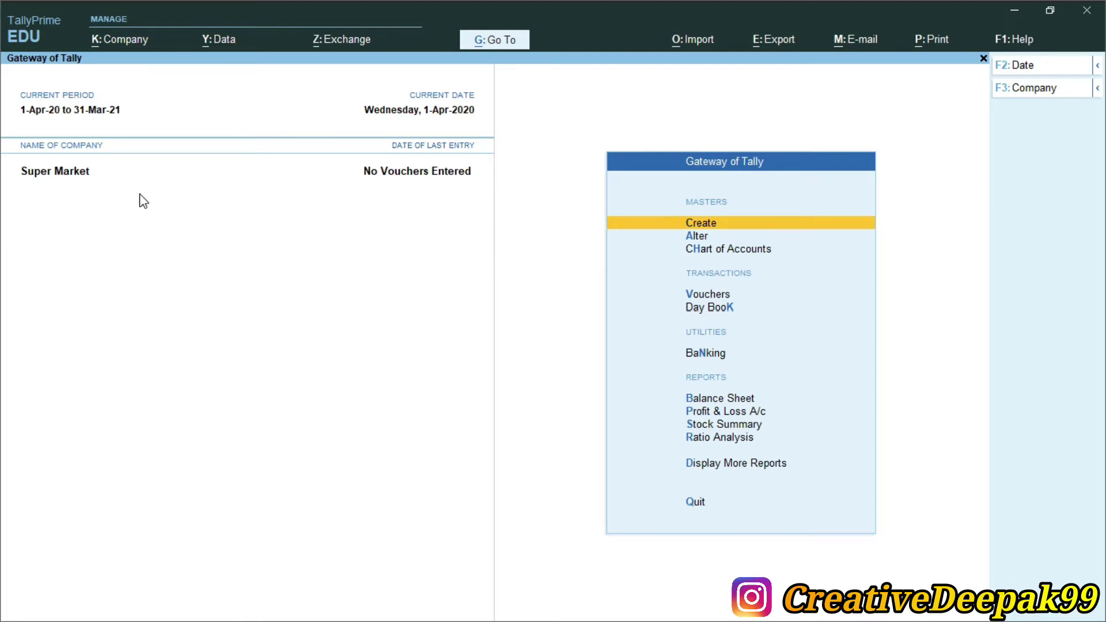
{"action": "key", "text": "F11"}
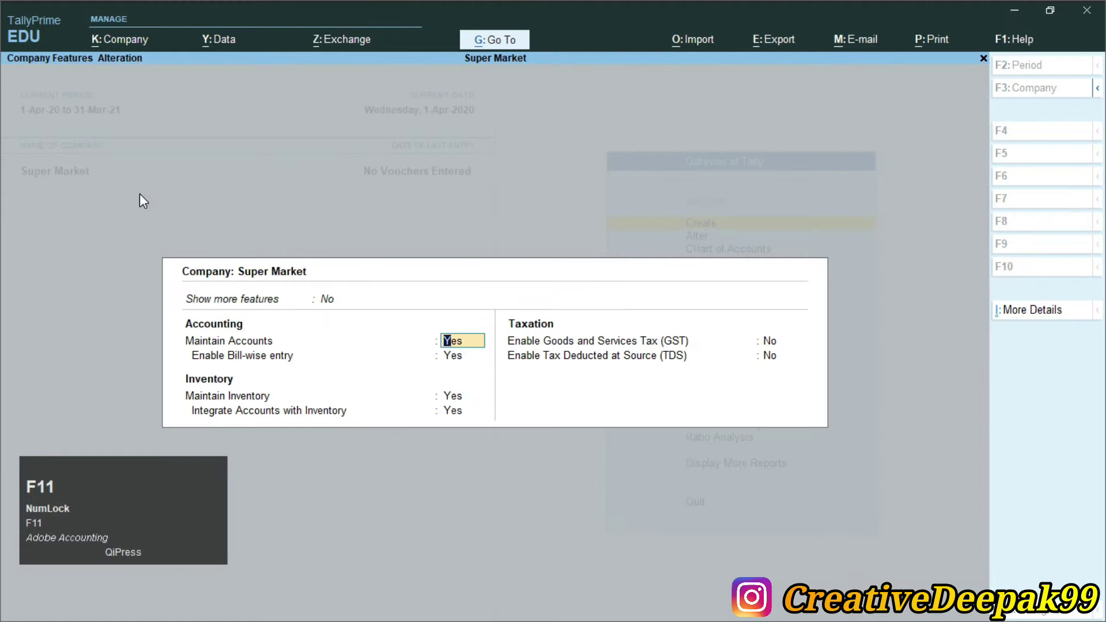
{"action": "key", "text": "Up"}
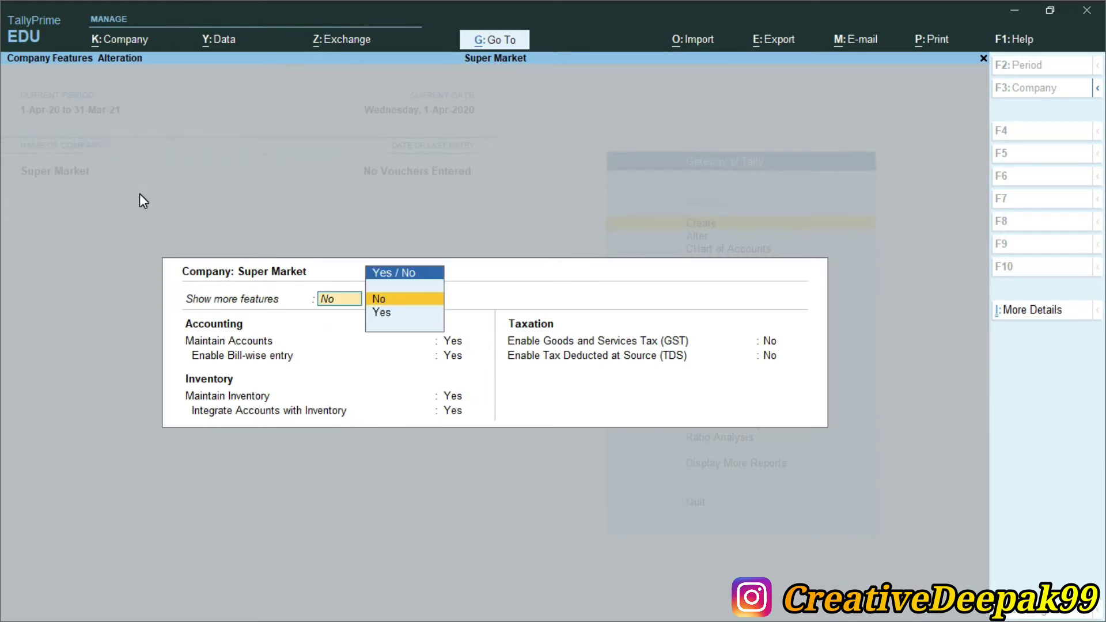
{"action": "key", "text": "Down"}
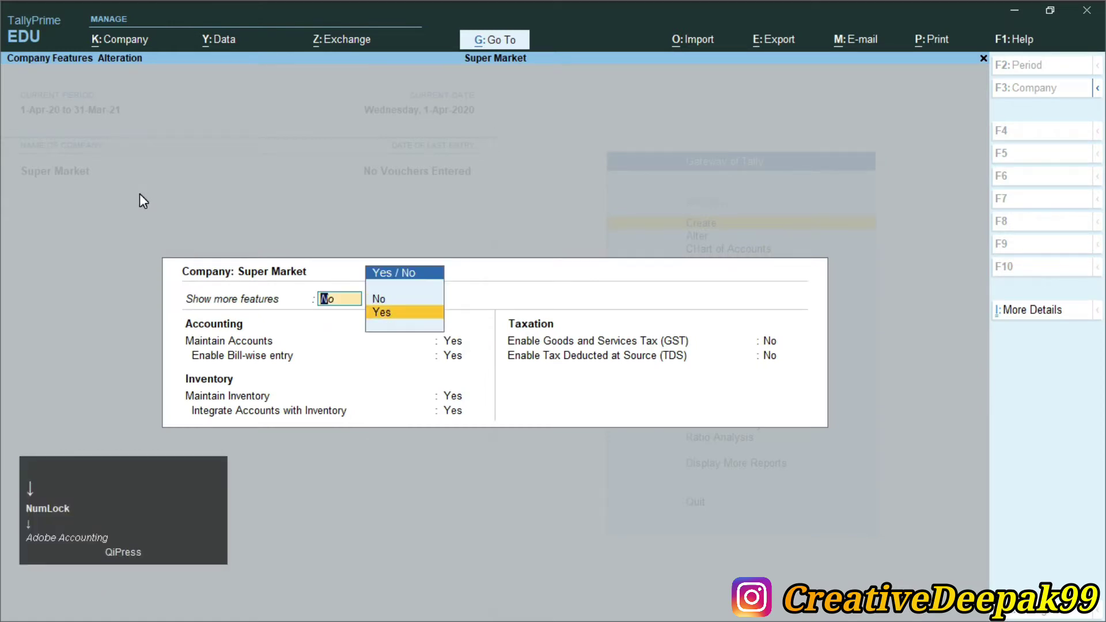
{"action": "key", "text": "Return"}
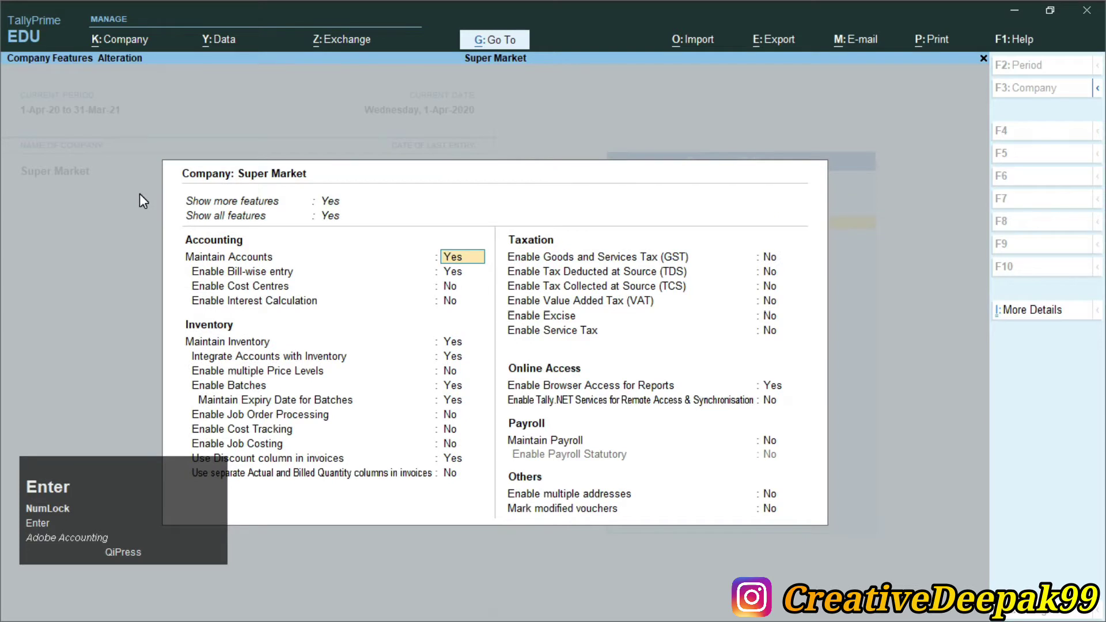
{"action": "key", "text": "ctrl"}
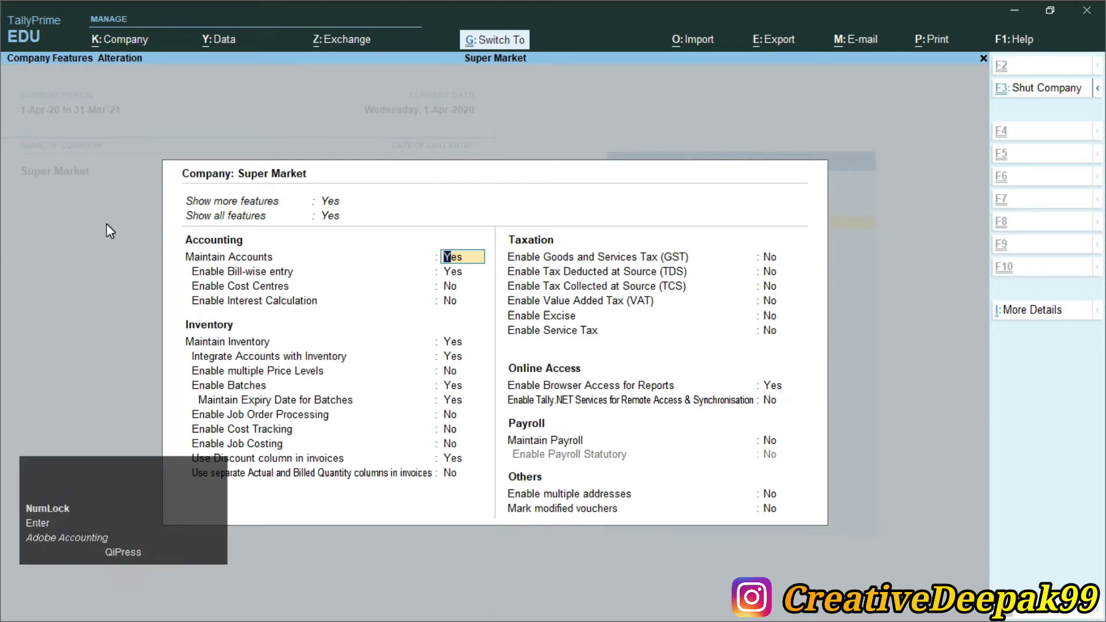
{"action": "left_click_drag", "start_coordinate": [171, 190], "coordinate": [362, 210]}
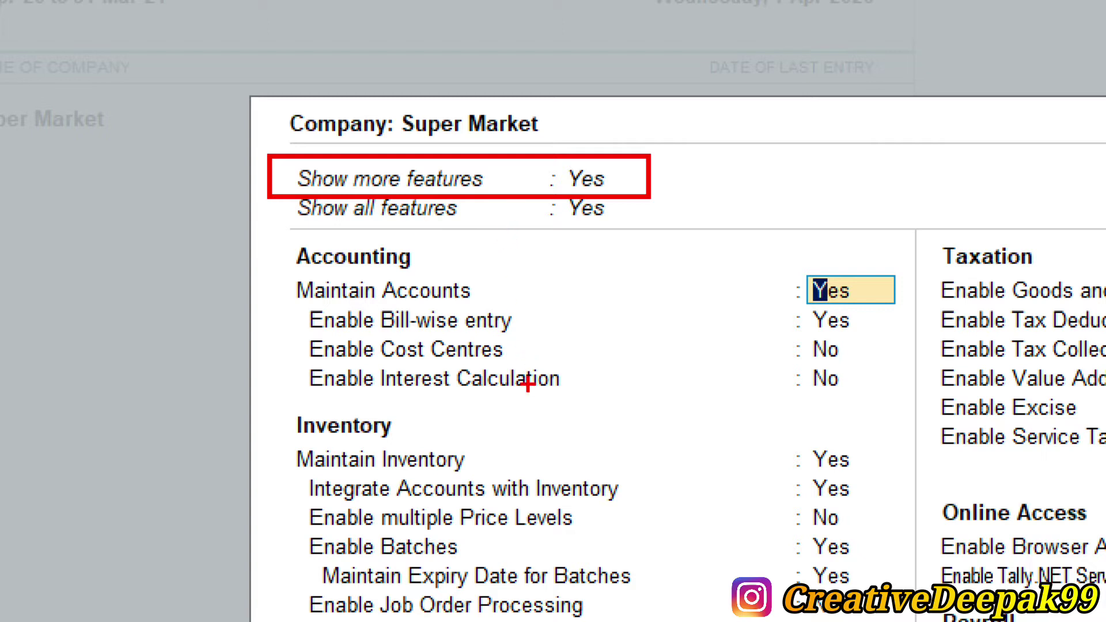
{"action": "key", "text": "Escape"}
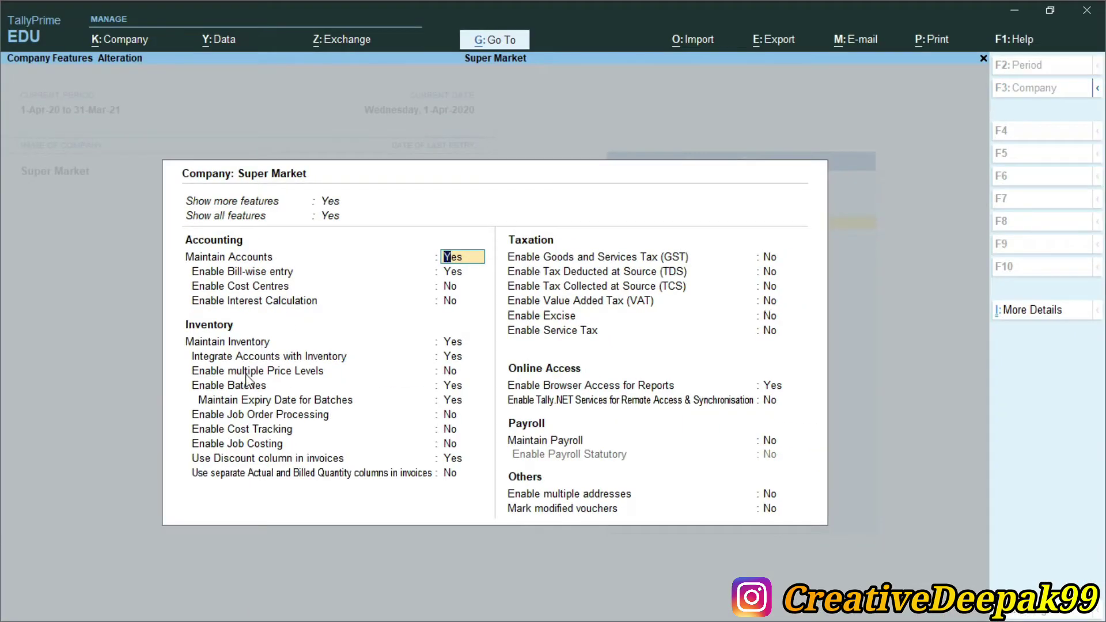
{"action": "key", "text": "ctrl+2"}
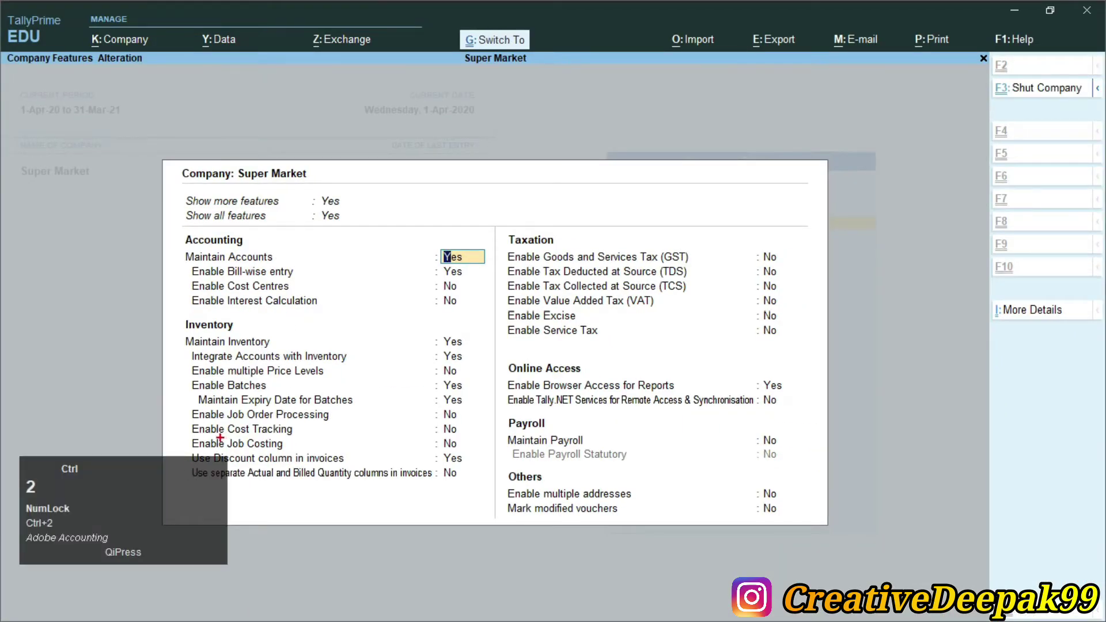
{"action": "mouse_move", "coordinate": [183, 451]}
{"action": "left_mouse_down"}
{"action": "mouse_move", "coordinate": [285, 479]}
{"action": "mouse_move", "coordinate": [469, 468]}
{"action": "left_mouse_up"}
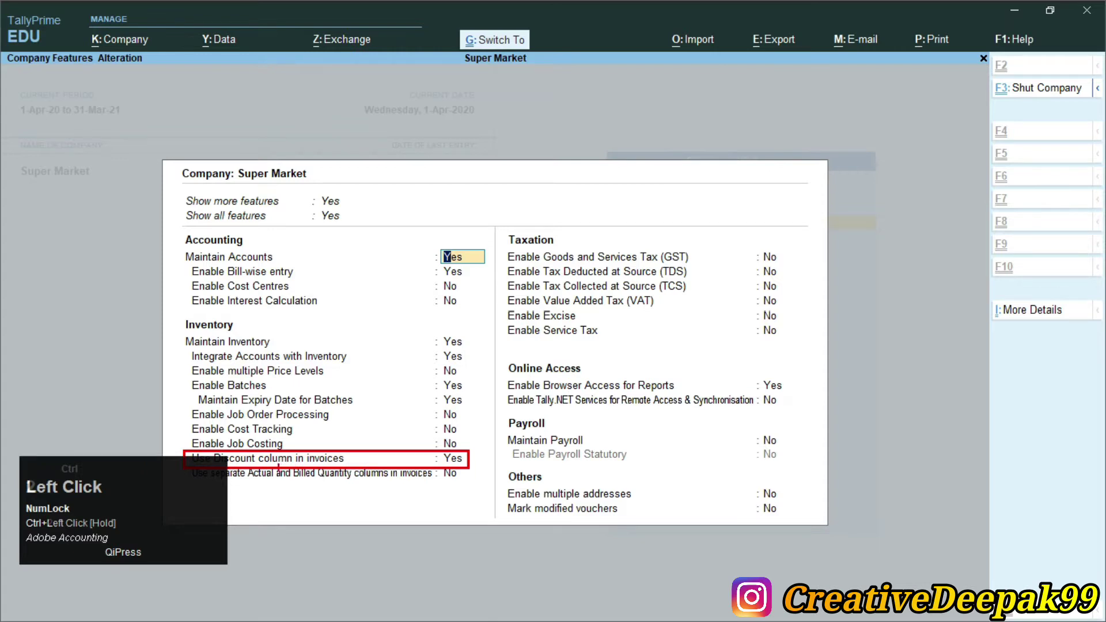
{"action": "scroll", "coordinate": [279, 468], "scroll_direction": "up", "scroll_amount": 2}
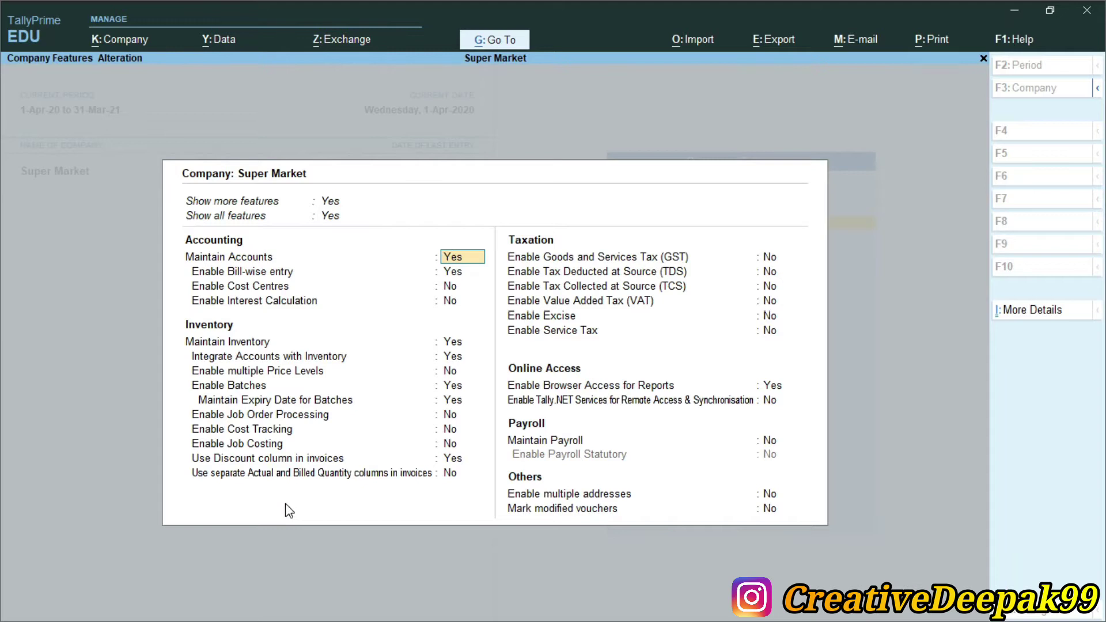
- Keep Use Discount column in invoices at Yes, leave the other company features as they are, and accept the settings
{"action": "key", "text": "Return"}
{"action": "key", "text": "Return"}
{"action": "key", "text": "Return"}
{"action": "key", "text": "Return"}
{"action": "key", "text": "Return"}
{"action": "key", "text": "Return"}
{"action": "key", "text": "Return"}
{"action": "key", "text": "Return"}
{"action": "key", "text": "Return"}
{"action": "key", "text": "Return"}
{"action": "key", "text": "Return"}
{"action": "key", "text": "Return"}
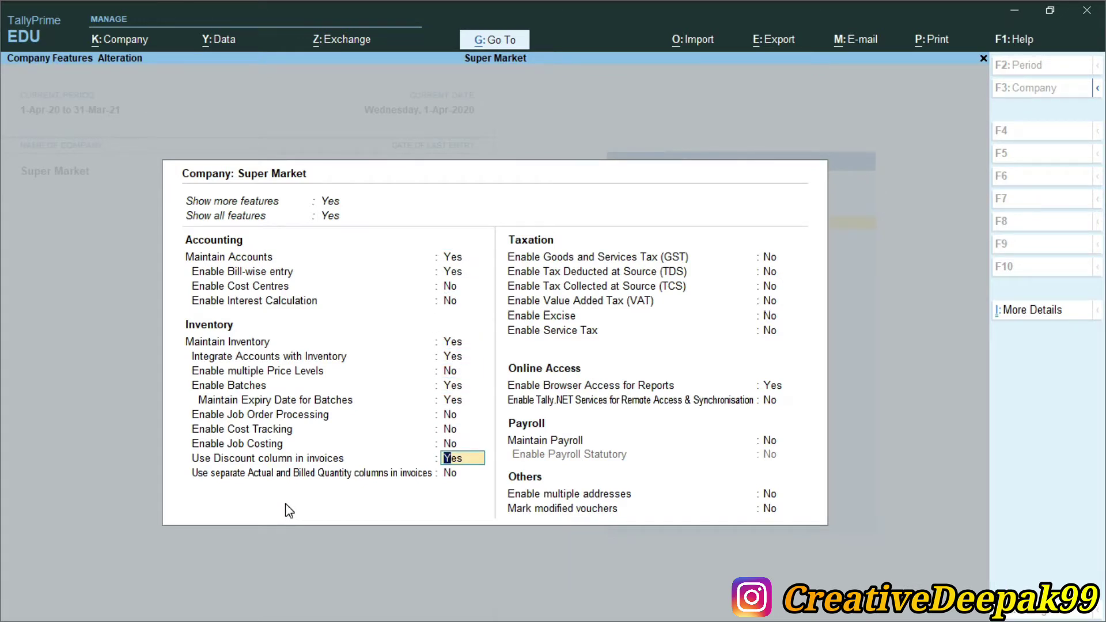
{"action": "key", "text": "Return"}
{"action": "key", "text": "Return"}
{"action": "key", "text": "Return"}
{"action": "key", "text": "Return"}
{"action": "key", "text": "Return"}
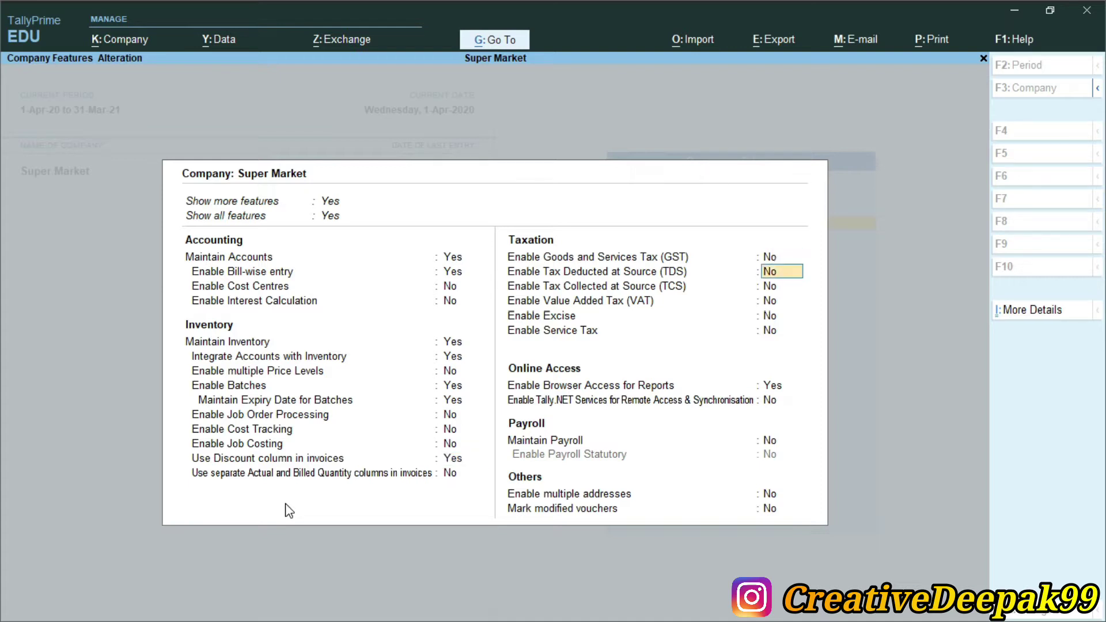
{"action": "key", "text": "Return"}
{"action": "key", "text": "Return"}
{"action": "key", "text": "Return"}
{"action": "key", "text": "Return"}
{"action": "key", "text": "Return"}
{"action": "key", "text": "Return"}
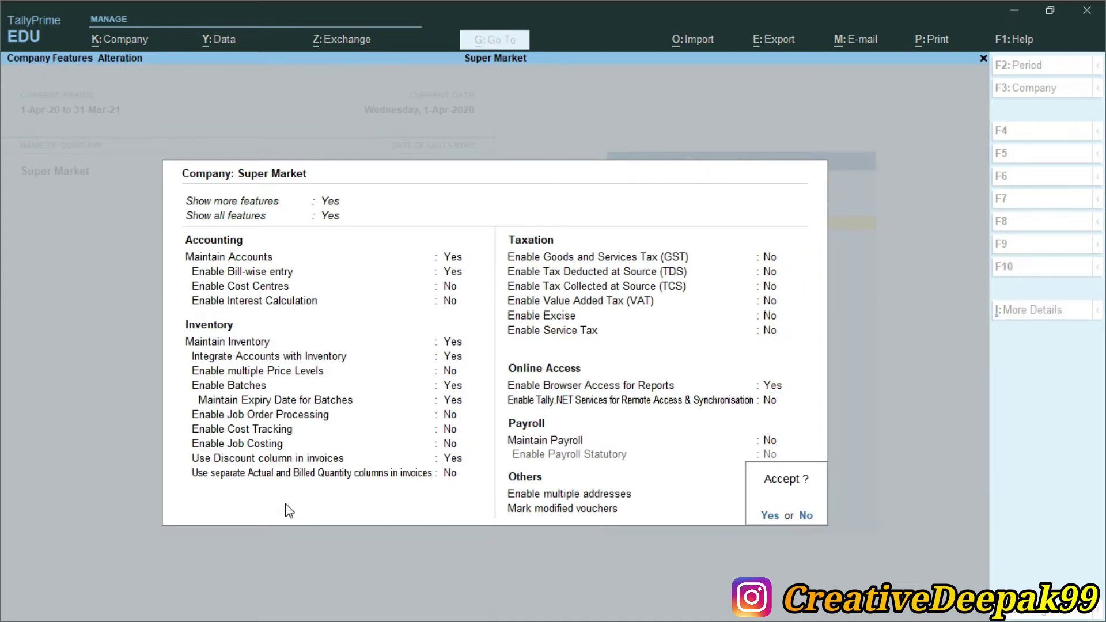
{"action": "key", "text": "Return"}
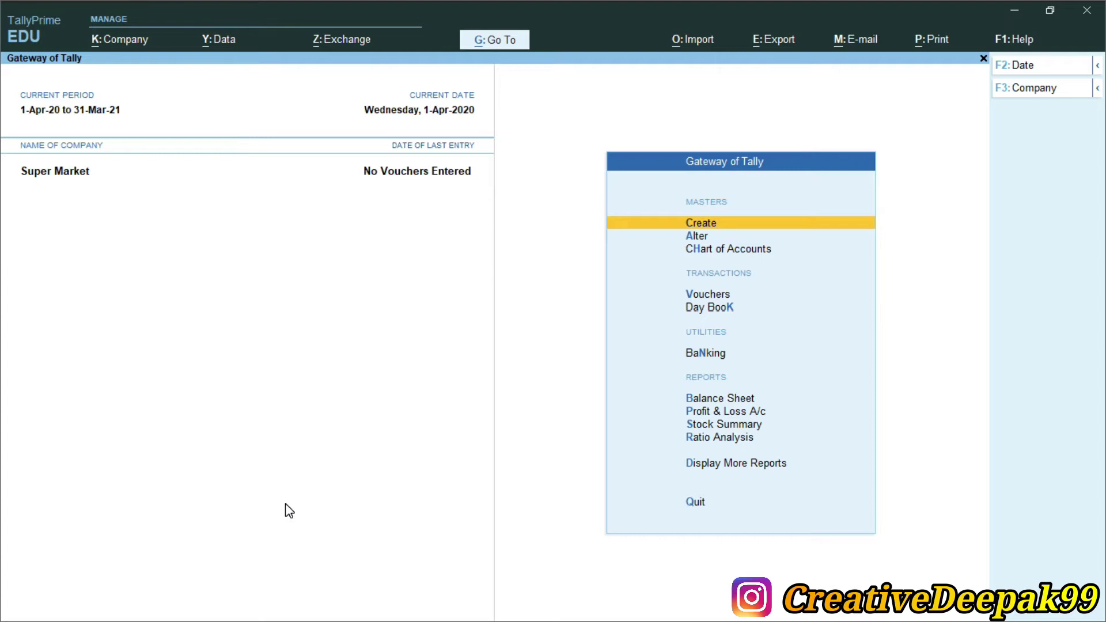
- Start creating a new voucher type master and name it Pos Invoice without an alias
{"action": "key", "text": "Return"}
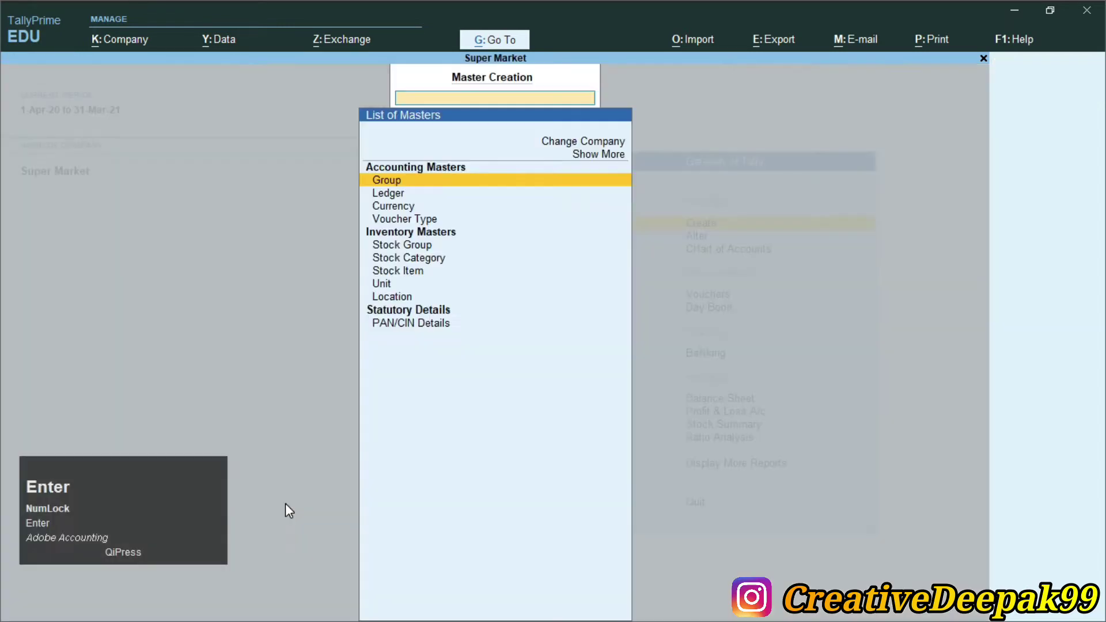
{"action": "key", "text": "Down"}
{"action": "key", "text": "Down"}
{"action": "key", "text": "Down"}
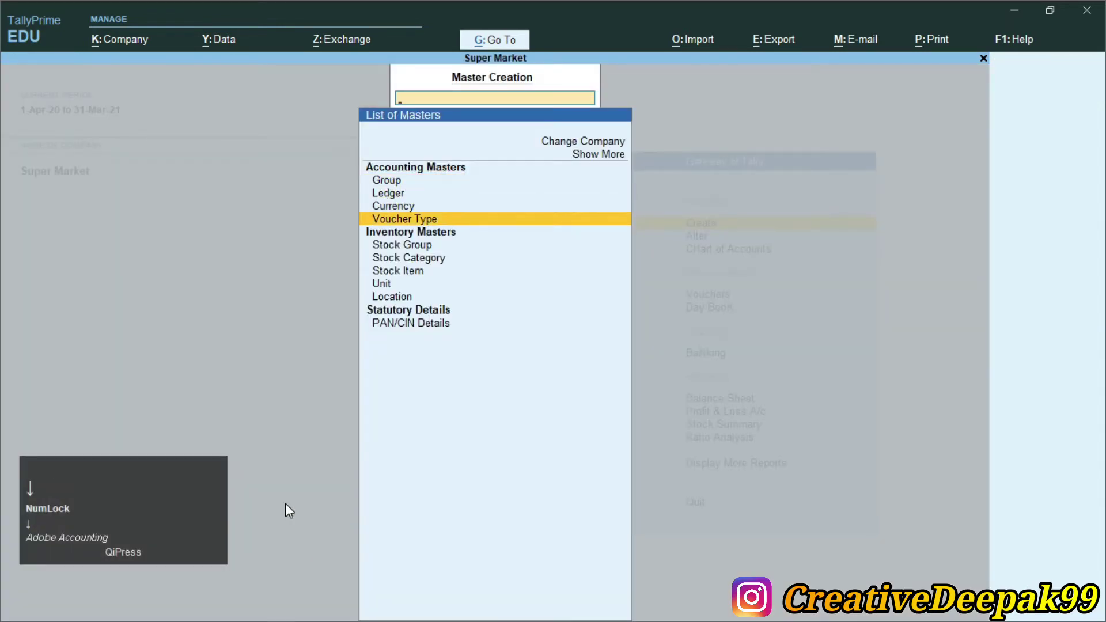
{"action": "key", "text": "Return"}
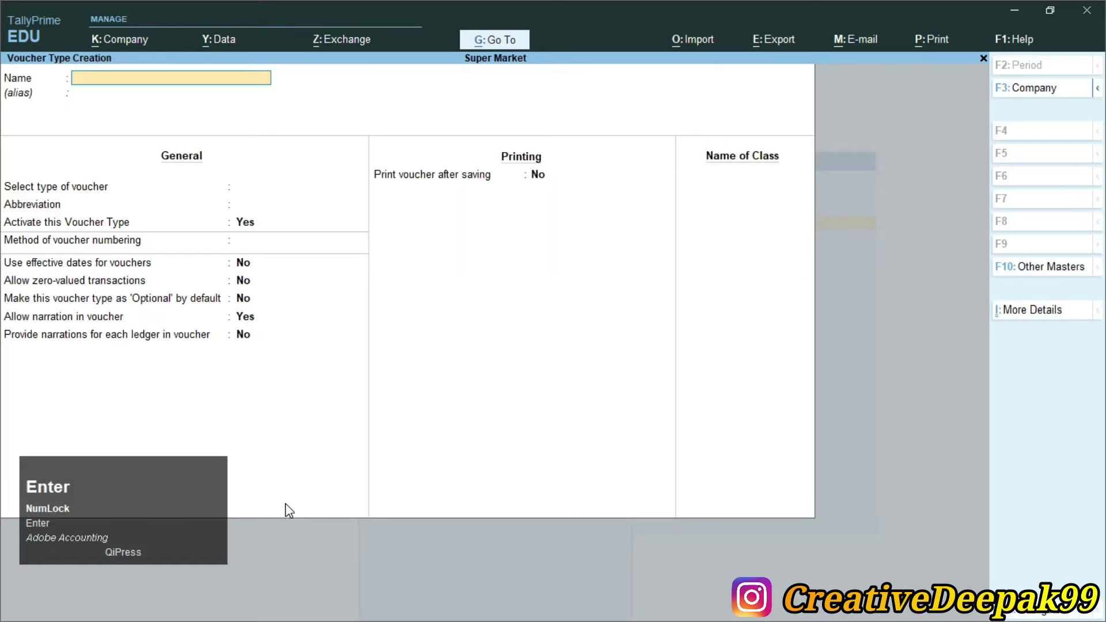
{"action": "type", "text": "Pos invoice"}
{"action": "key", "text": "Return"}
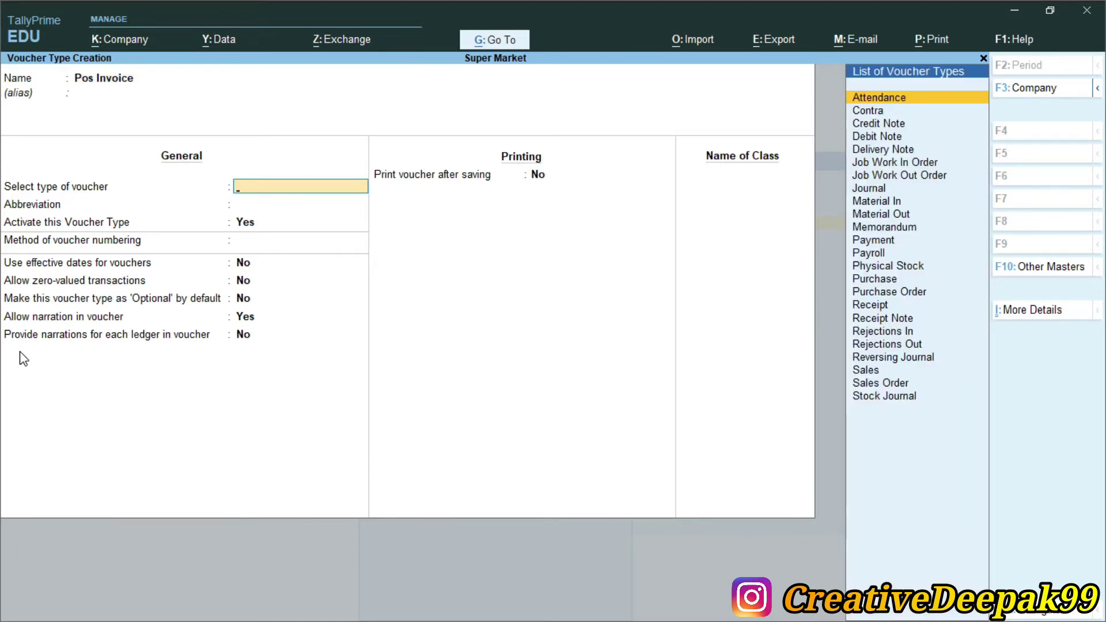
{"action": "key", "text": "NumLock"}
{"action": "key", "text": "NumLock"}
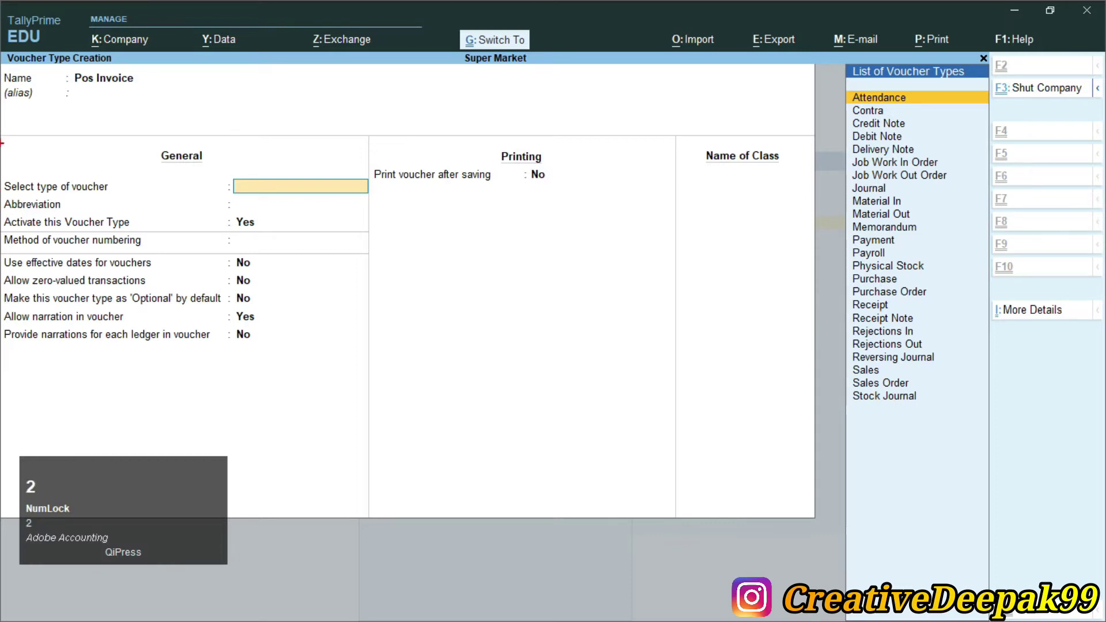
{"action": "left_click_drag", "start_coordinate": [1, 177], "coordinate": [373, 193]}
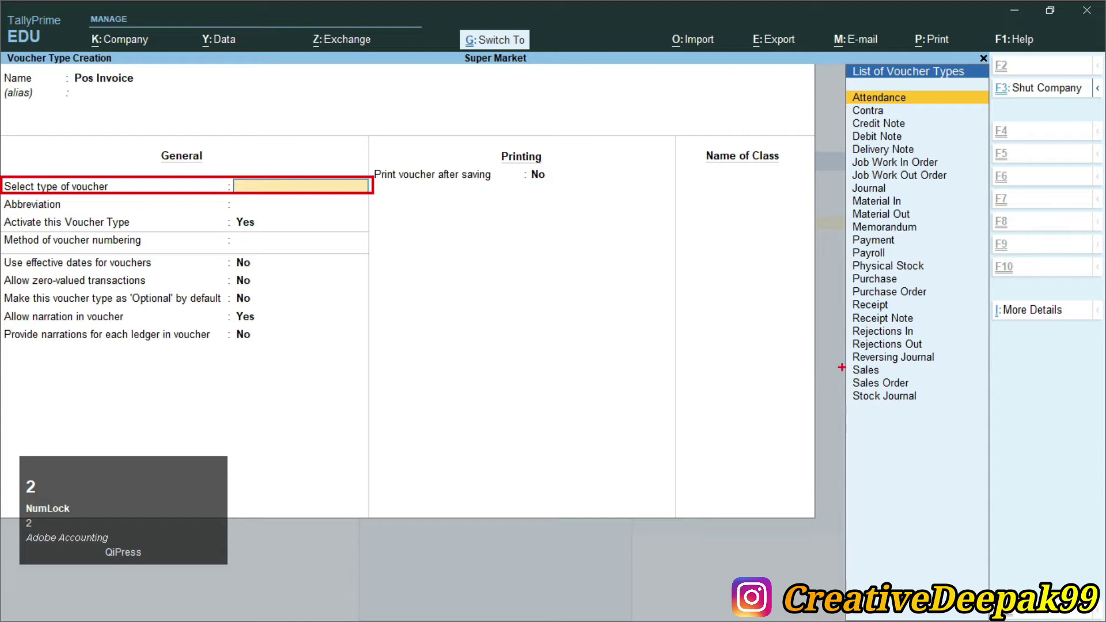
{"action": "left_click_drag", "start_coordinate": [845, 364], "coordinate": [944, 379]}
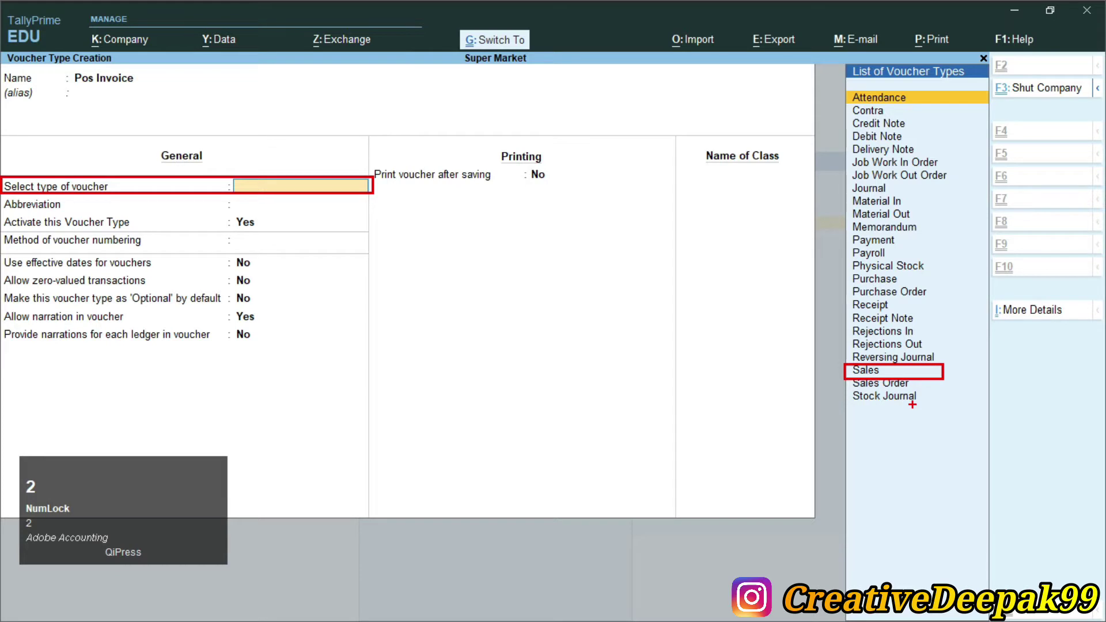
{"action": "right_click", "coordinate": [912, 404]}
- Select Sales as the type of voucher for Pos Invoice
{"action": "key", "text": "Down"}
{"action": "key", "text": "Down"}
{"action": "key", "text": "Down"}
{"action": "key", "text": "Down"}
{"action": "key", "text": "Down"}
{"action": "key", "text": "Down"}
{"action": "key", "text": "Down"}
{"action": "key", "text": "Down"}
{"action": "key", "text": "Down"}
{"action": "key", "text": "Down"}
{"action": "key", "text": "Down"}
{"action": "key", "text": "Down"}
{"action": "key", "text": "Down"}
{"action": "key", "text": "Down"}
{"action": "key", "text": "Down"}
{"action": "key", "text": "Down"}
{"action": "key", "text": "Down"}
{"action": "key", "text": "Down"}
{"action": "key", "text": "Down"}
{"action": "key", "text": "Down"}
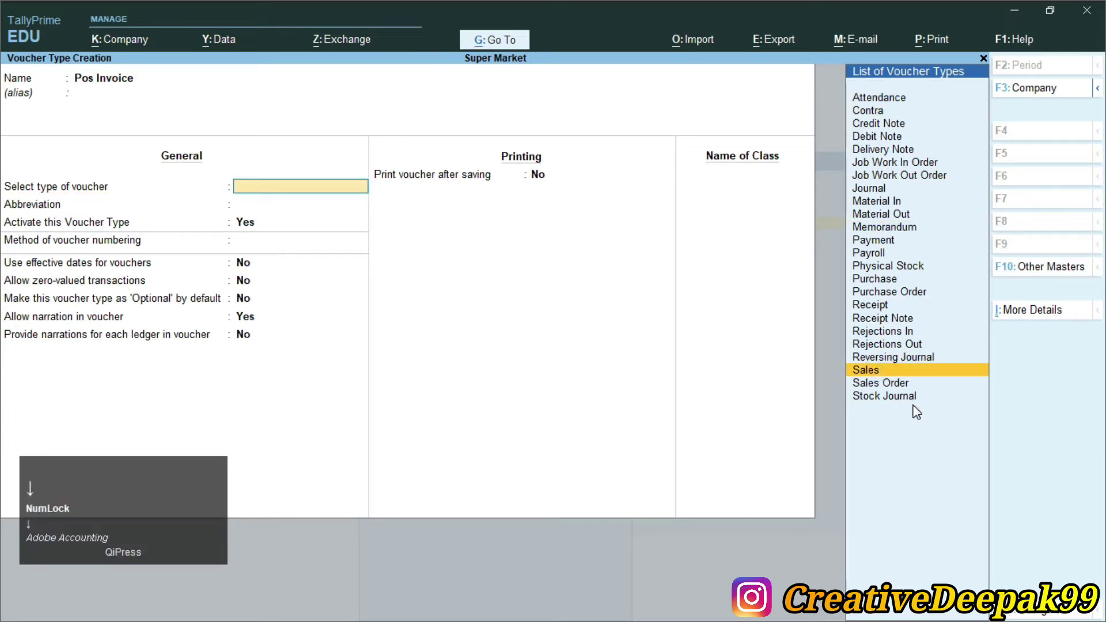
{"action": "key", "text": "Return"}
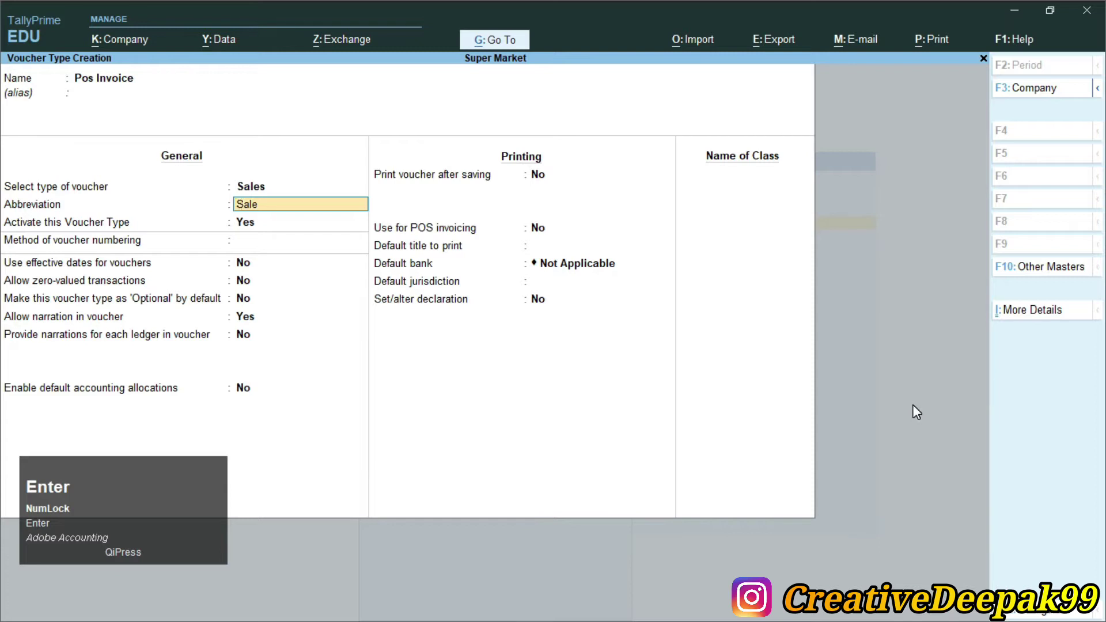
- Keep the abbreviation Sale, choose Automatic voucher numbering and leave the voucher type's other general options at their defaults
{"action": "key", "text": "Return"}
{"action": "key", "text": "Return"}
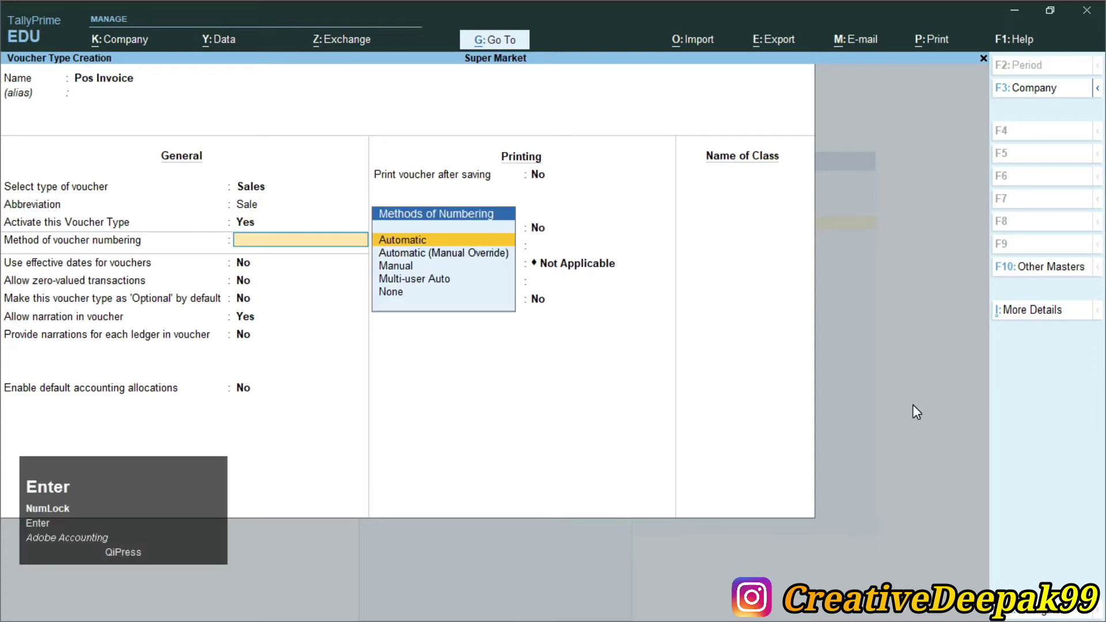
{"action": "key", "text": "Return"}
{"action": "key", "text": "Return"}
{"action": "key", "text": "Return"}
{"action": "key", "text": "Return"}
{"action": "key", "text": "Return"}
{"action": "key", "text": "Return"}
{"action": "key", "text": "Return"}
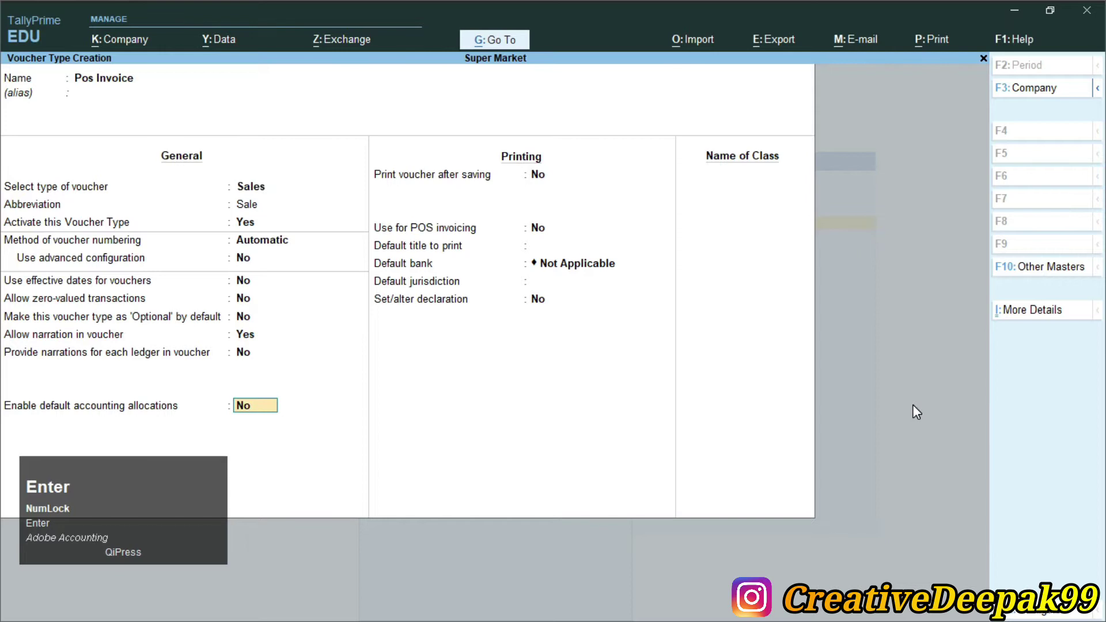
- Leave default accounting allocations at No and set Print voucher after saving to Yes
{"action": "key", "text": "Return"}
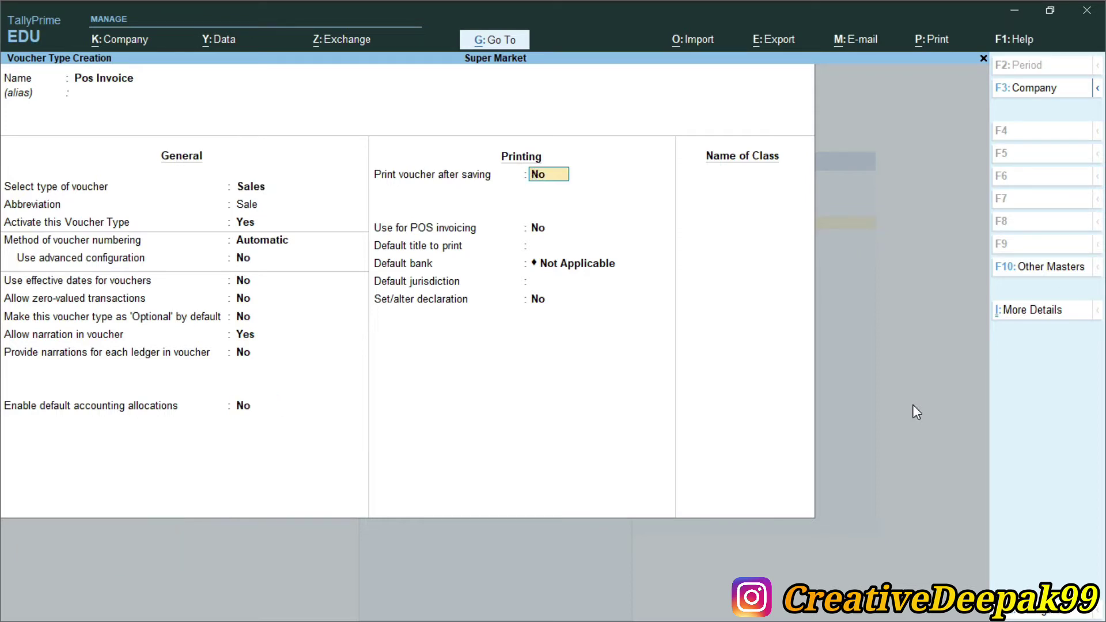
{"action": "type", "text": "y"}
{"action": "key", "text": "Return"}
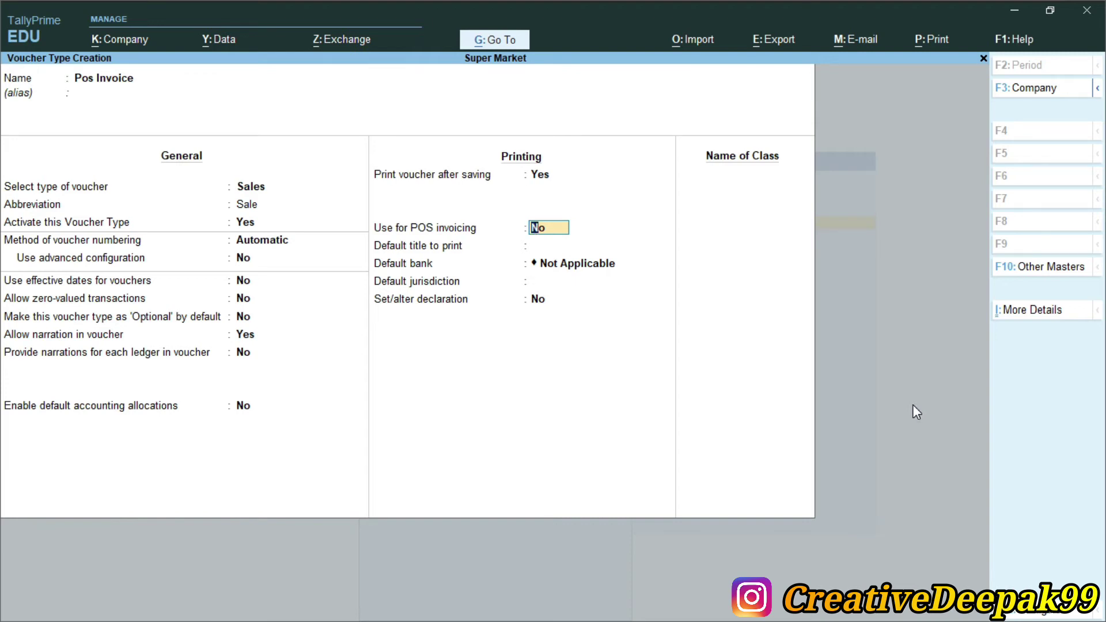
- Enable POS invoicing for Pos Invoice and set its two print messages to "thank you" and "visit again"
{"action": "type", "text": "y"}
{"action": "key", "text": "Return"}
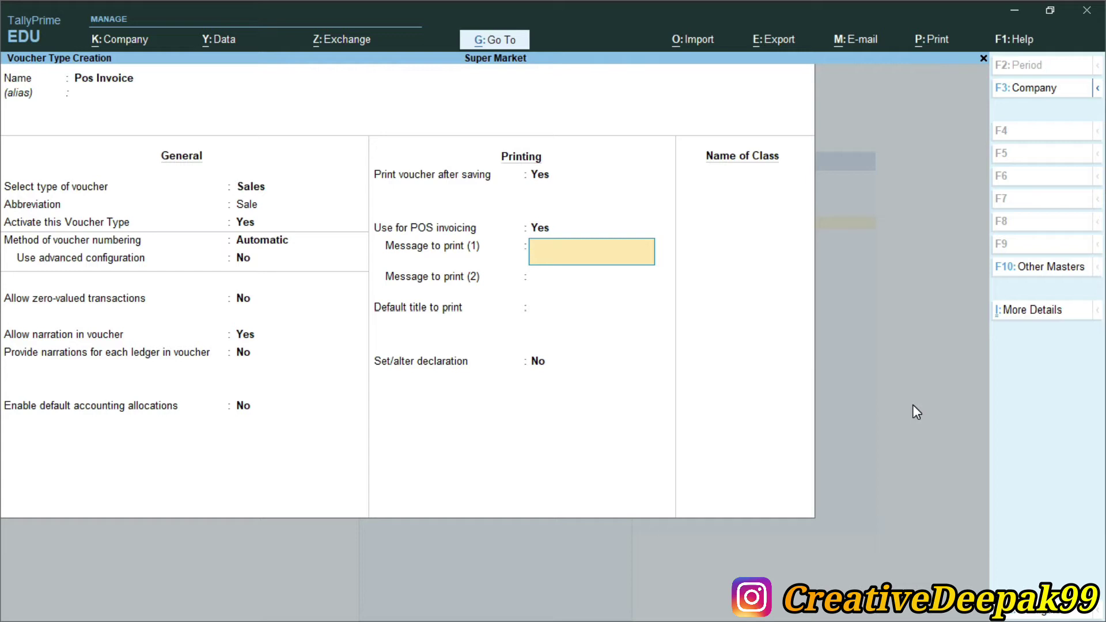
{"action": "type", "text": "thanky "}
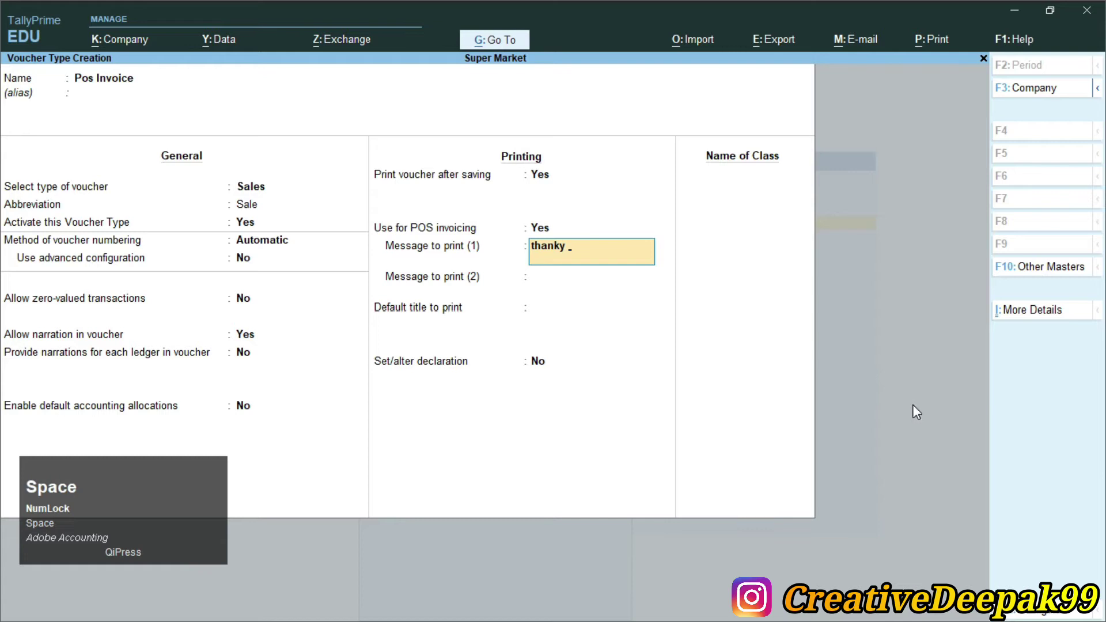
{"action": "key", "text": "BackSpace"}
{"action": "key", "text": "BackSpace"}
{"action": "type", "text": " you"}
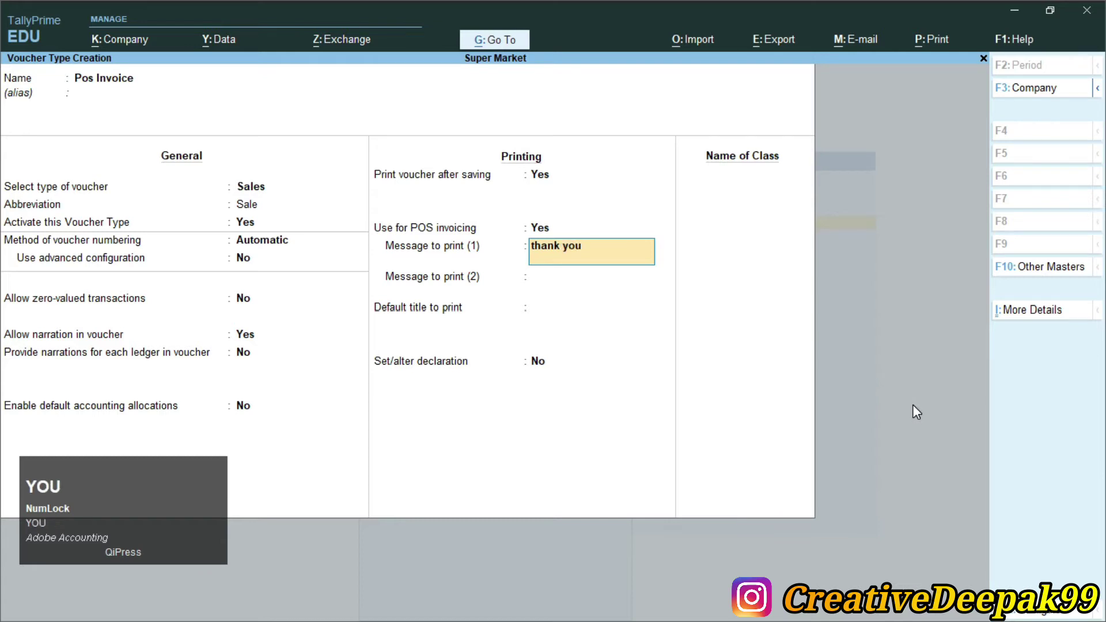
{"action": "key", "text": "Return"}
{"action": "type", "text": "visit again"}
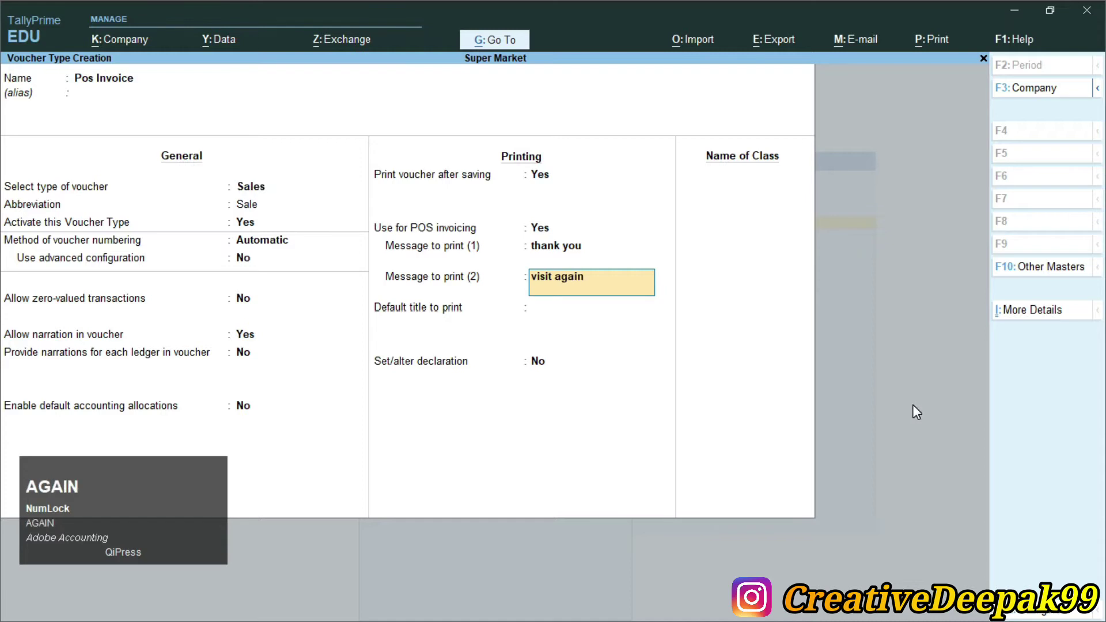
{"action": "key", "text": "Return"}
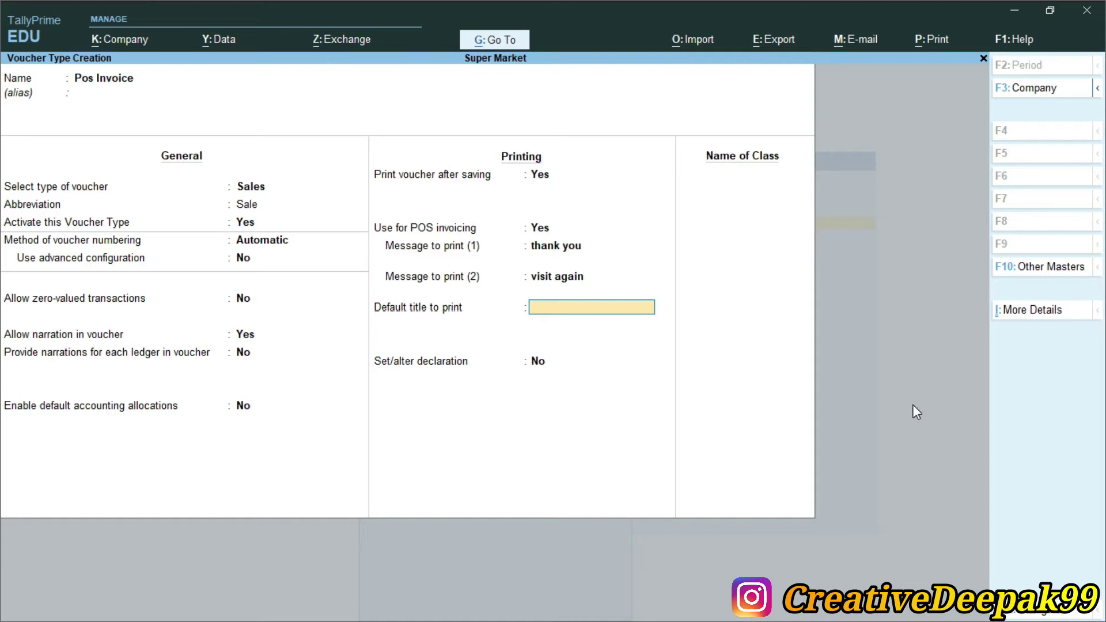
- Set the voucher type's default title to print as "Welcome You"
{"action": "type", "text": "Welcome"}
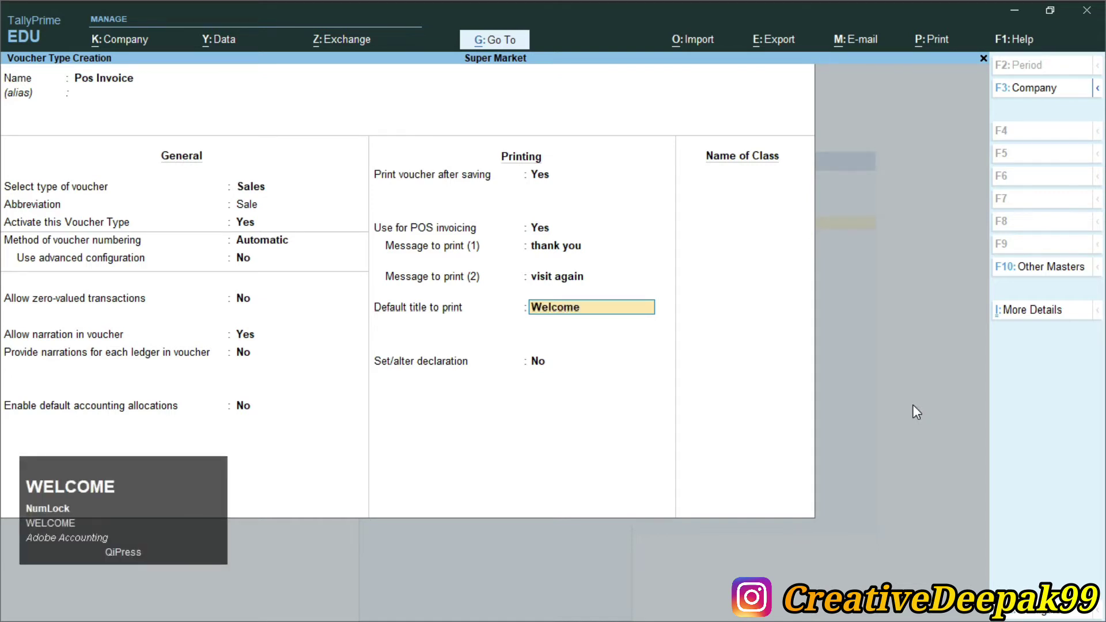
{"action": "type", "text": " You"}
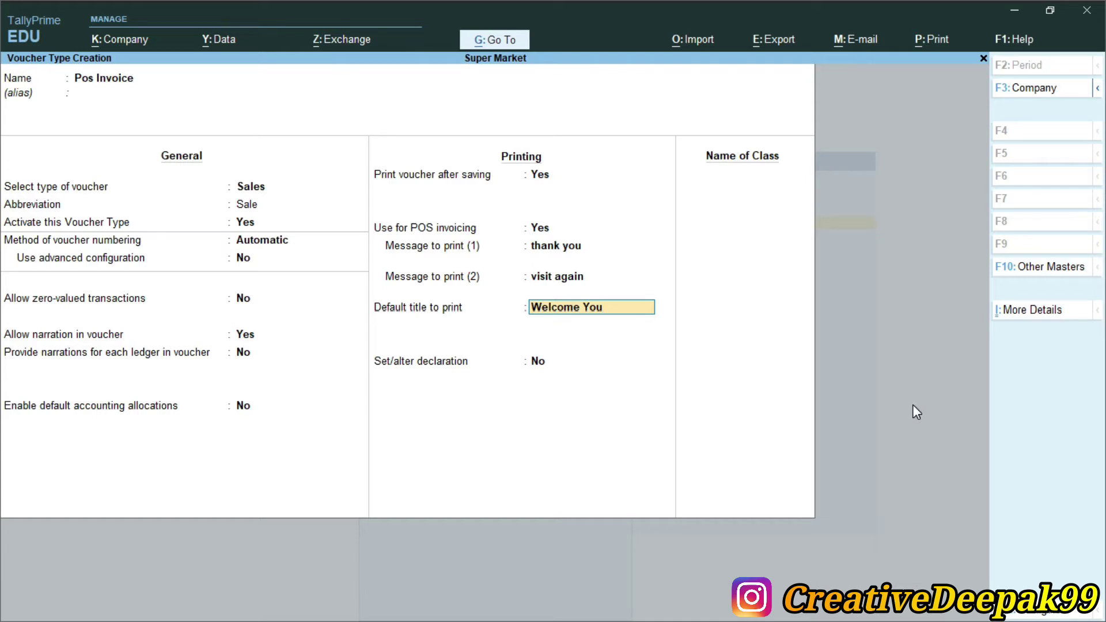
{"action": "key", "text": "Return"}
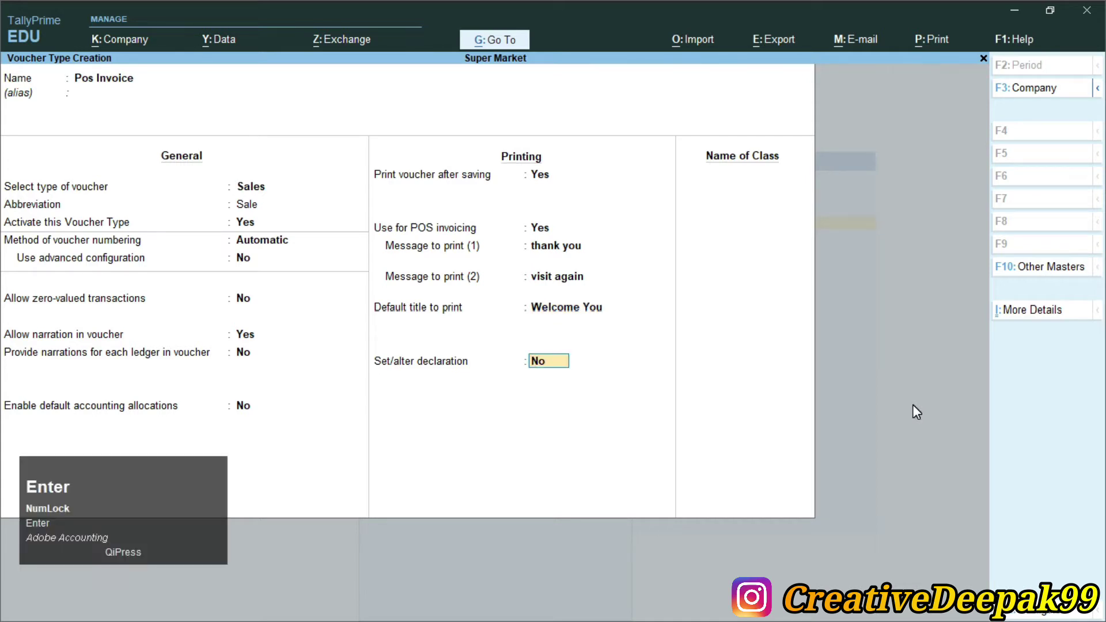
- Enable the declaration for the voucher type and replace its text with "sold goods for not return..."
{"action": "type", "text": "y"}
{"action": "key", "text": "Return"}
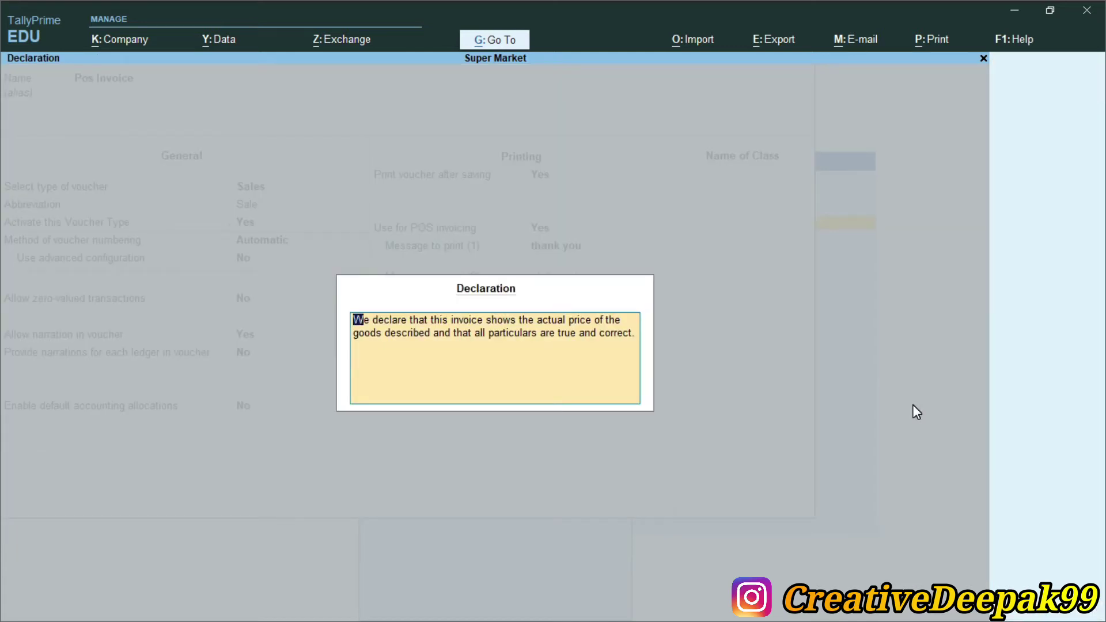
{"action": "type", "text": "sold "}
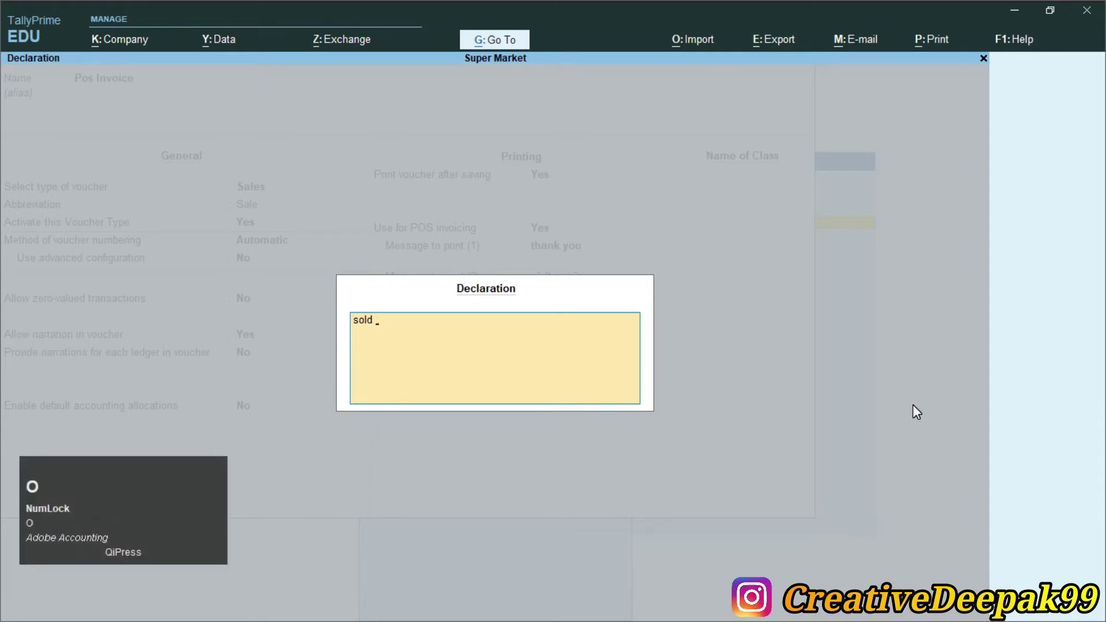
{"action": "type", "text": "ooods for not re"}
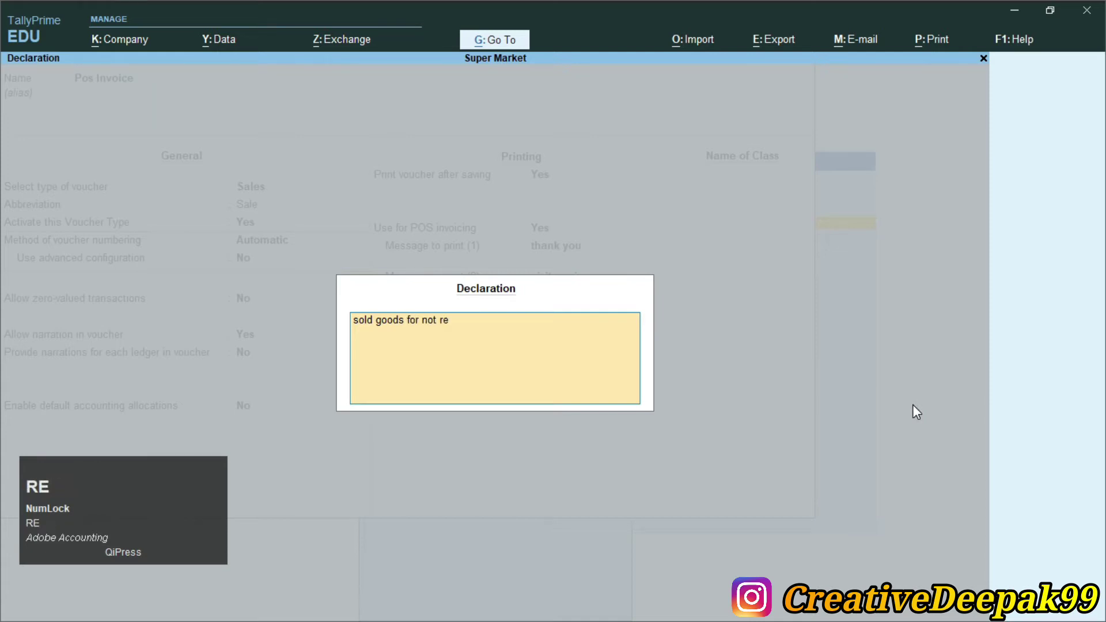
{"action": "type", "text": "turn..."}
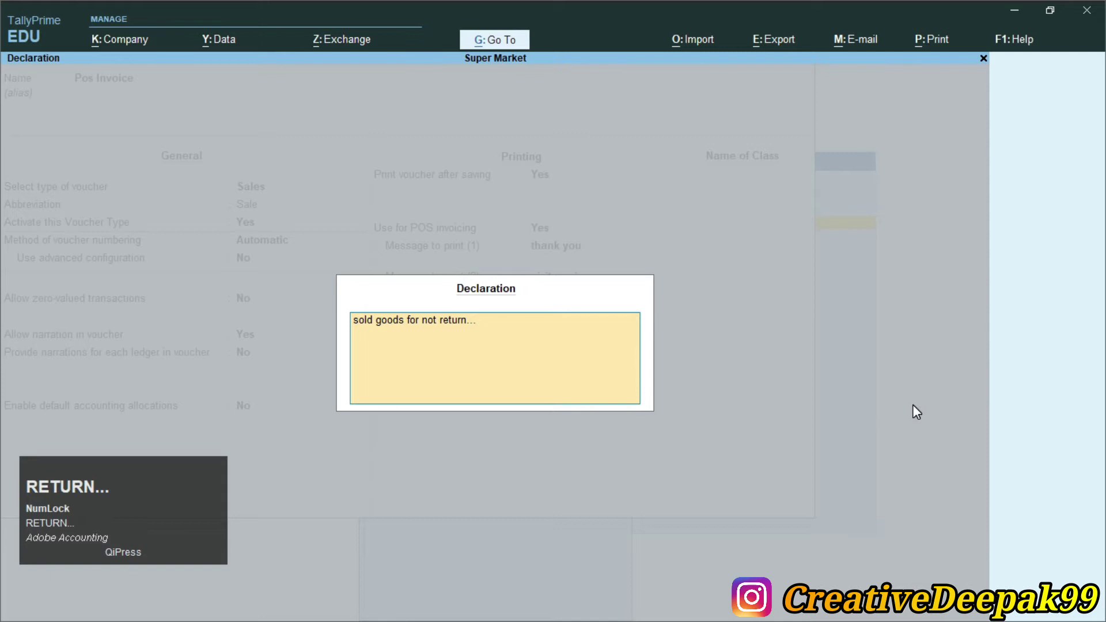
{"action": "key", "text": "Return"}
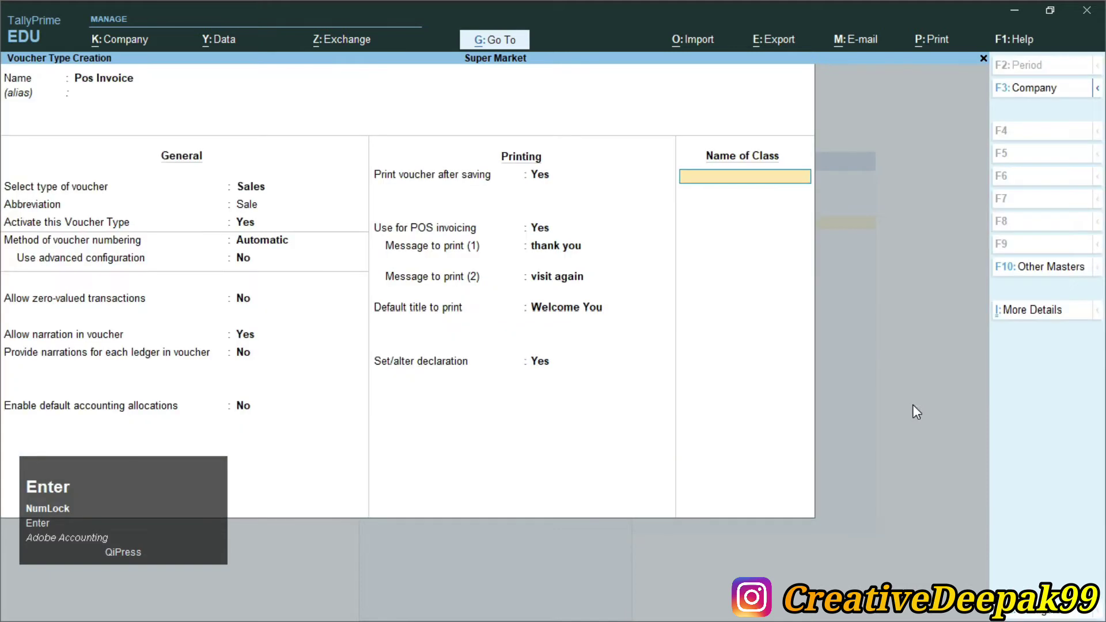
- Save the Pos Invoice voucher type without a class and return to the list of masters
{"action": "key", "text": "Return"}
{"action": "key", "text": "Return"}
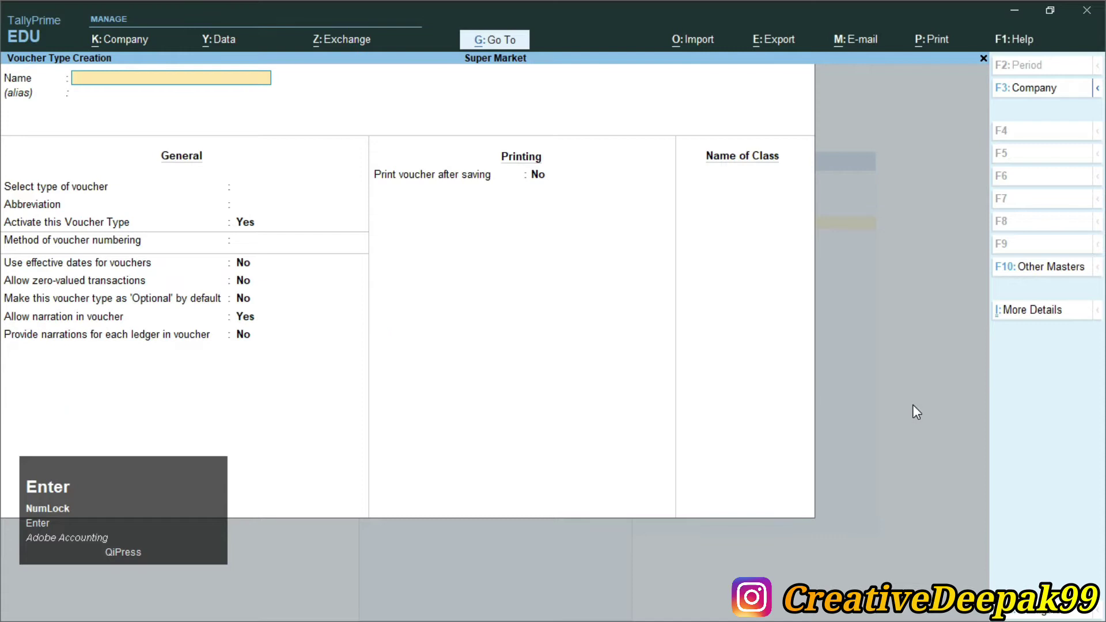
{"action": "key", "text": "Escape"}
{"action": "key", "text": "Return"}
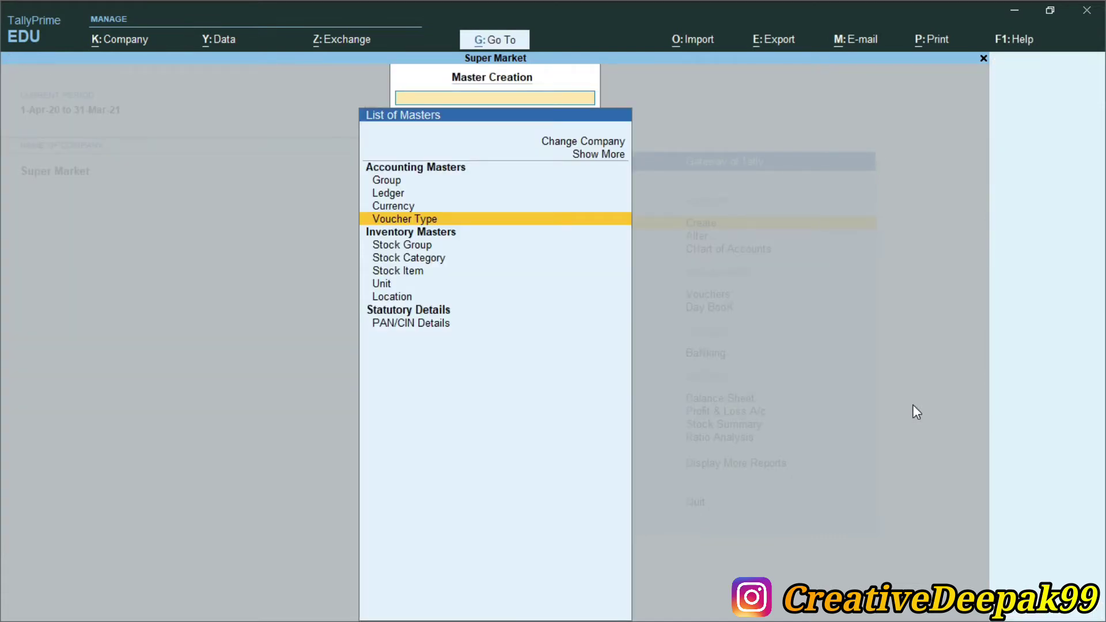
- Check the first party in the practice PDF and start a ledger named Deepak Store without an alias
{"action": "key", "text": "alt+Tab"}
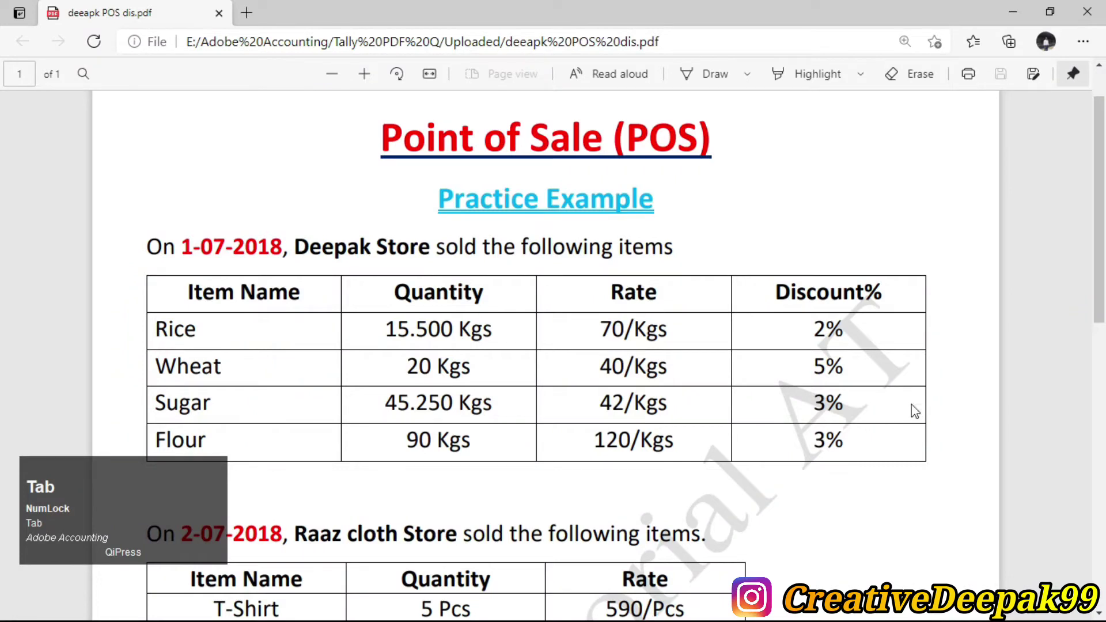
{"action": "left_click_drag", "start_coordinate": [295, 254], "coordinate": [478, 256]}
{"action": "key", "text": "alt+Tab"}
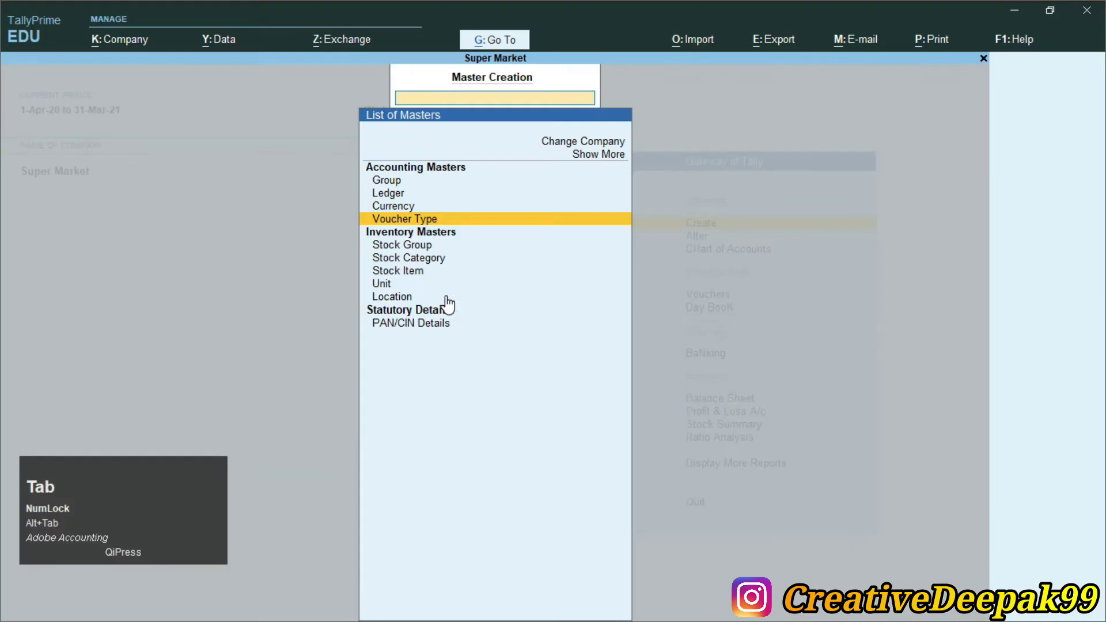
{"action": "key", "text": "Up"}
{"action": "key", "text": "Up"}
{"action": "key", "text": "Return"}
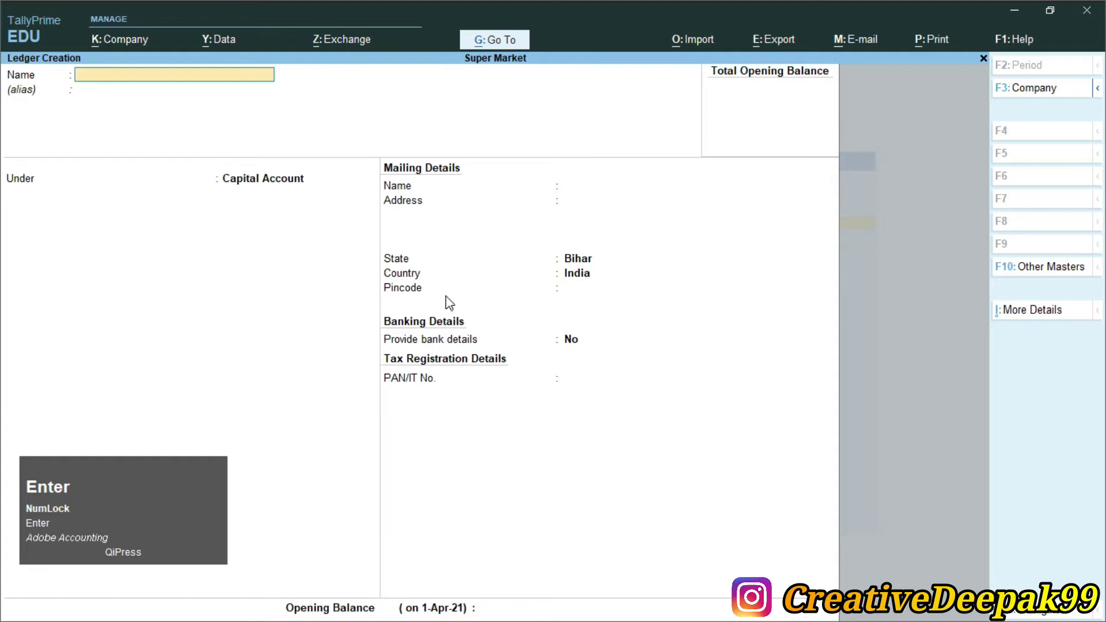
{"action": "type", "text": "Deepak Store"}
{"action": "key", "text": "Return"}
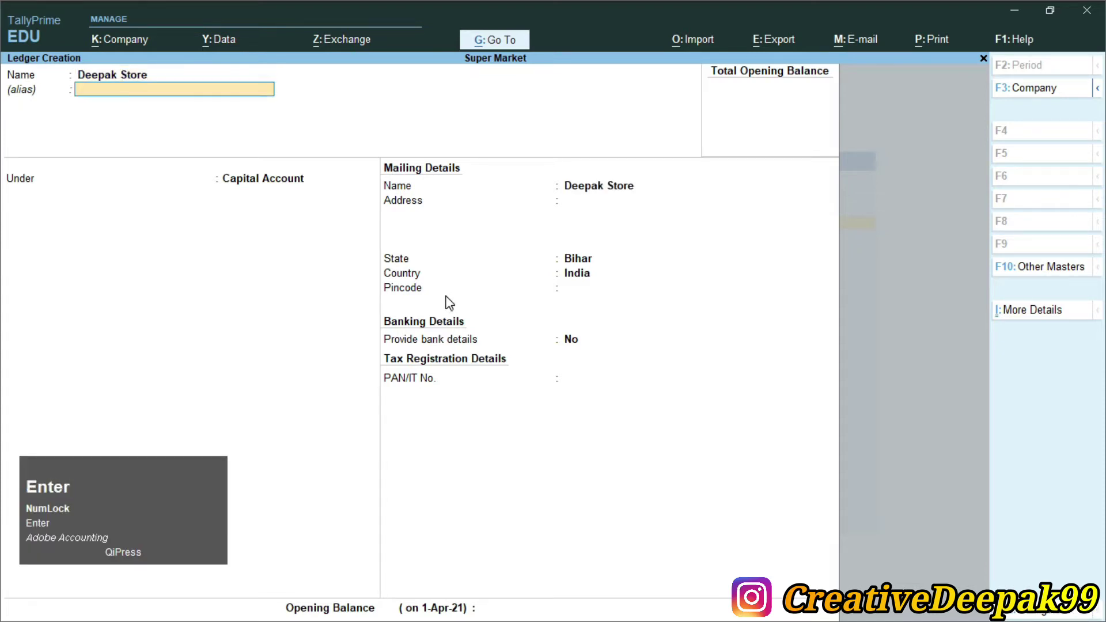
{"action": "key", "text": "Return"}
- Place the Deepak Store ledger under the Sundry Debtors group
{"action": "type", "text": "S"}
{"action": "key", "text": "Down"}
{"action": "key", "text": "Down"}
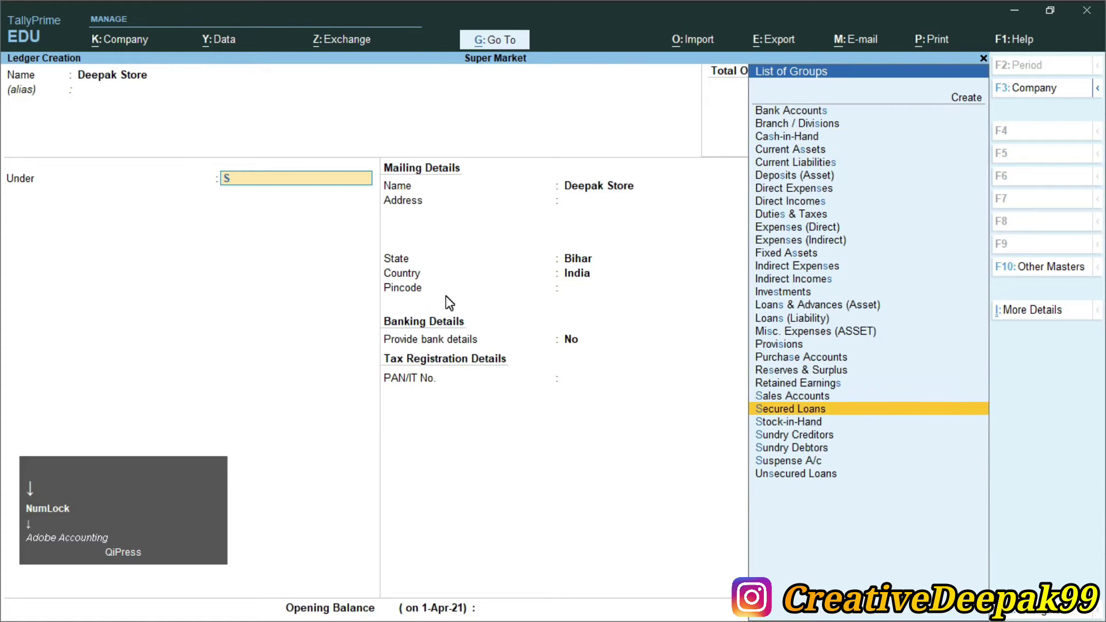
{"action": "key", "text": "Down"}
{"action": "key", "text": "Down"}
{"action": "key", "text": "Down"}
{"action": "key", "text": "Return"}
- Keep the remaining Deepak Store ledger details at their defaults, leave the opening balance empty and save it
{"action": "key", "text": "Return"}
{"action": "key", "text": "Return"}
{"action": "key", "text": "Return"}
{"action": "key", "text": "Return"}
{"action": "key", "text": "Return"}
{"action": "key", "text": "Return"}
{"action": "key", "text": "Return"}
{"action": "key", "text": "Return"}
{"action": "key", "text": "Return"}
{"action": "key", "text": "Return"}
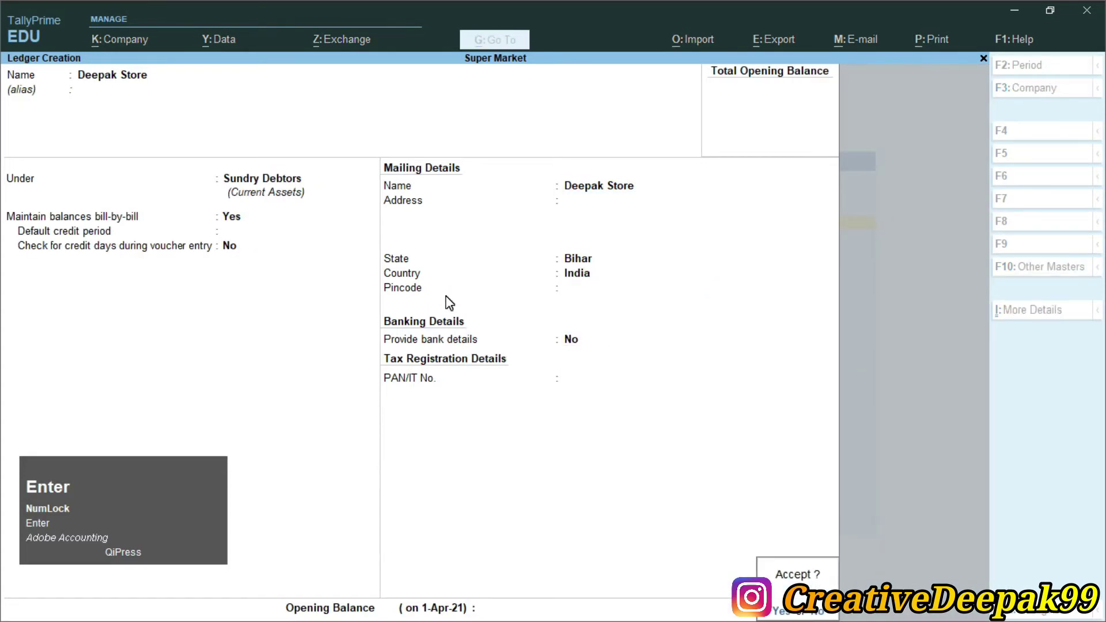
{"action": "key", "text": "Return"}
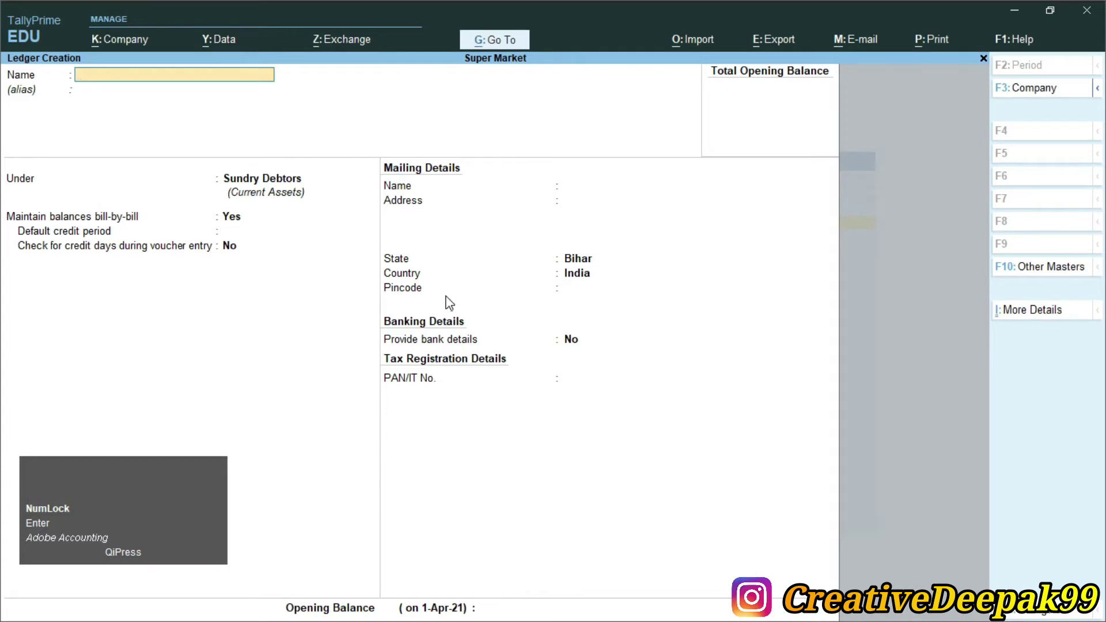
- Create a ledger named Sales under Sales Accounts with no opening balance, save it and leave ledger creation
{"action": "type", "text": "Sales"}
{"action": "key", "text": "Return"}
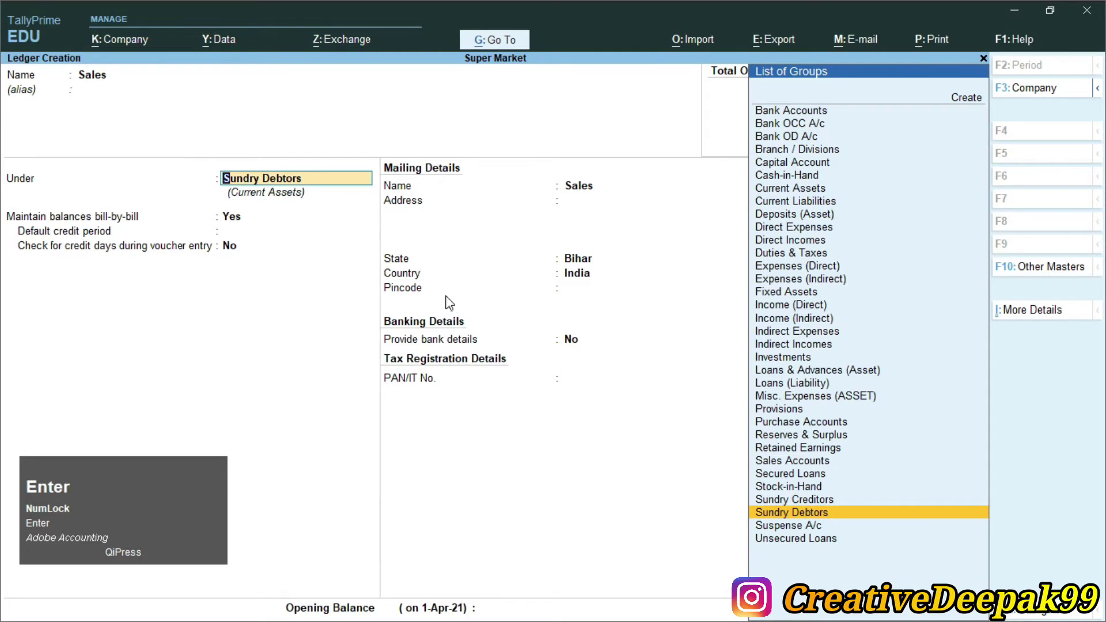
{"action": "type", "text": "S"}
{"action": "key", "text": "Down"}
{"action": "key", "text": "Down"}
{"action": "key", "text": "Down"}
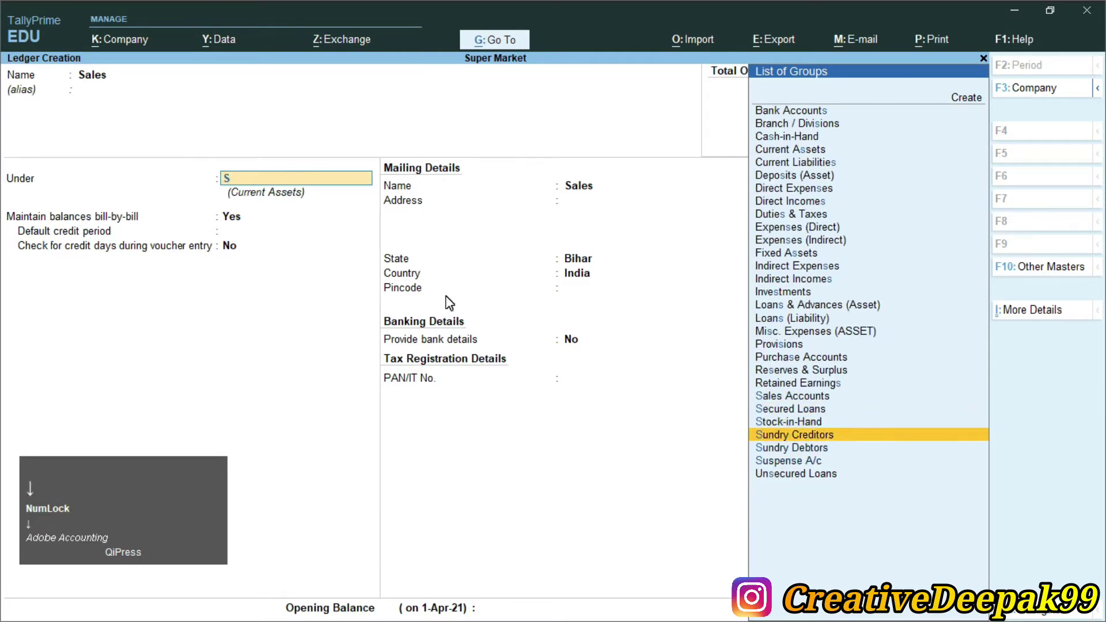
{"action": "key", "text": "Up"}
{"action": "key", "text": "Up"}
{"action": "key", "text": "Up"}
{"action": "key", "text": "Return"}
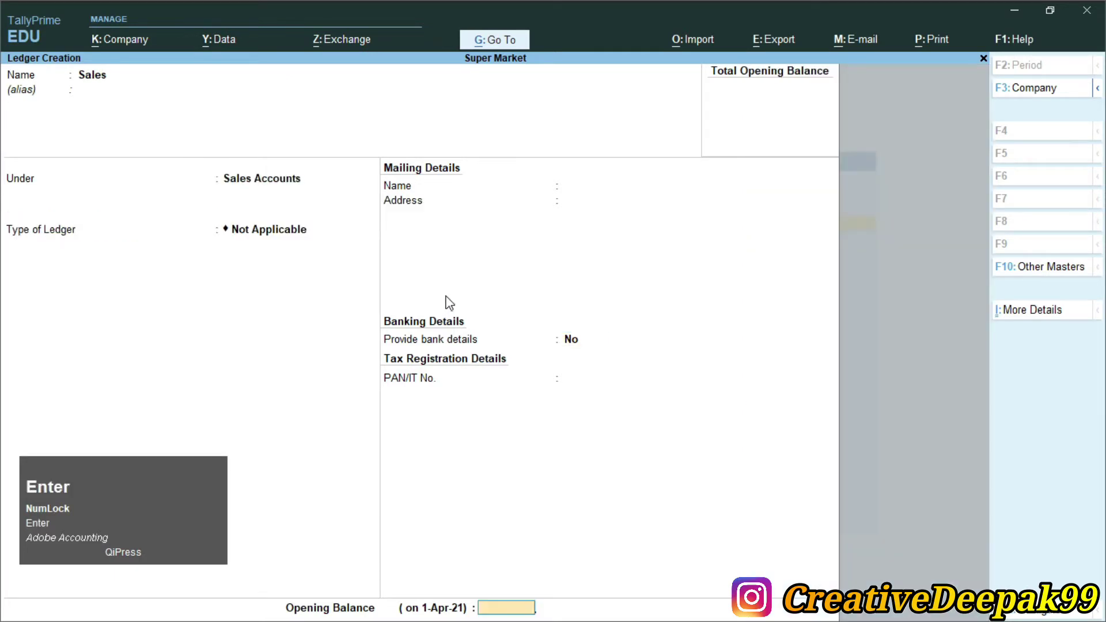
{"action": "key", "text": "Return"}
{"action": "key", "text": "Return"}
{"action": "key", "text": "Escape"}
{"action": "key", "text": "Return"}
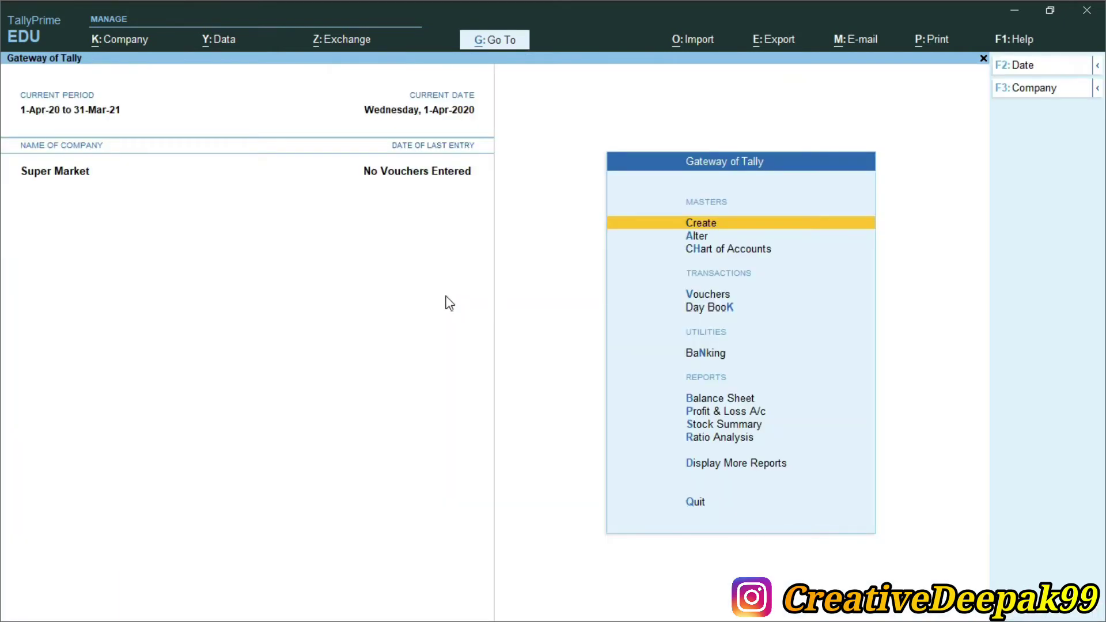
- Check the sold items in the practice PDF and start creating a new stock item master
{"action": "key", "text": "alt+Tab"}
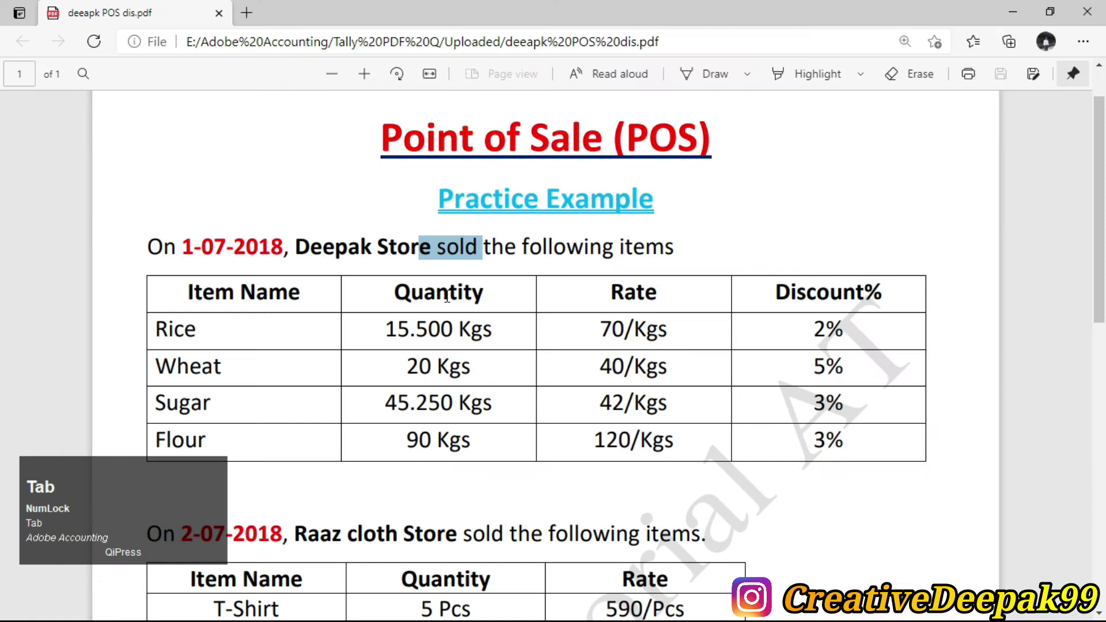
{"action": "scroll", "coordinate": [338, 288], "scroll_direction": "down", "scroll_amount": 1}
{"action": "scroll", "coordinate": [339, 288], "scroll_direction": "down", "scroll_amount": 2}
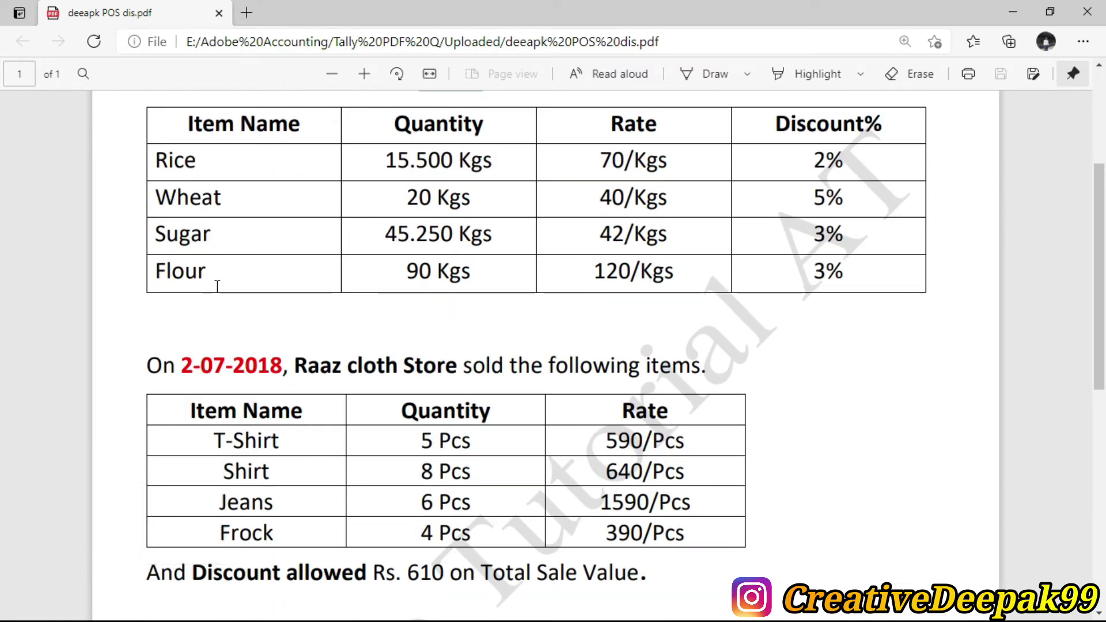
{"action": "key", "text": "alt+Tab"}
{"action": "key", "text": "Return"}
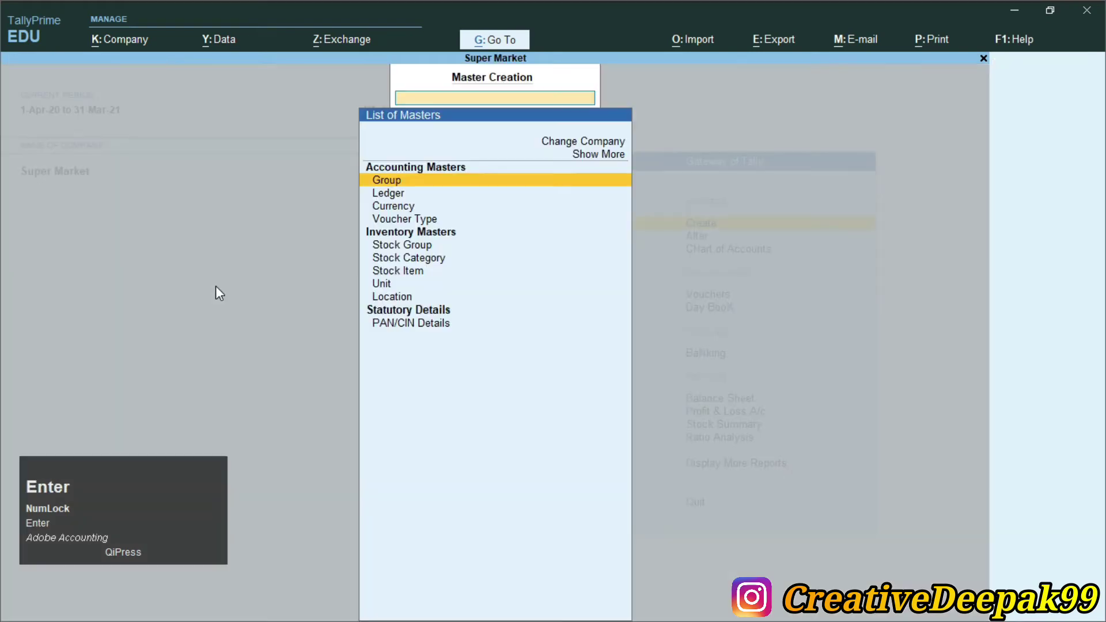
{"action": "key", "text": "Down"}
{"action": "key", "text": "Down"}
{"action": "key", "text": "Down"}
{"action": "key", "text": "Down"}
{"action": "key", "text": "Down"}
{"action": "key", "text": "Up"}
{"action": "key", "text": "Down"}
{"action": "key", "text": "Down"}
{"action": "key", "text": "Down"}
{"action": "key", "text": "Up"}
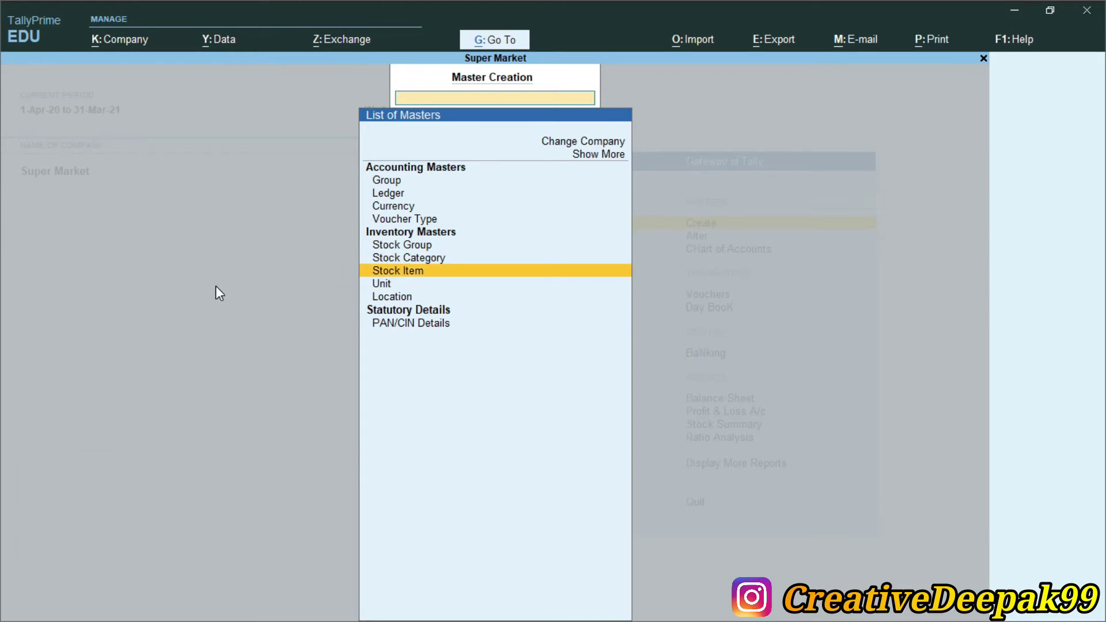
{"action": "key", "text": "Return"}
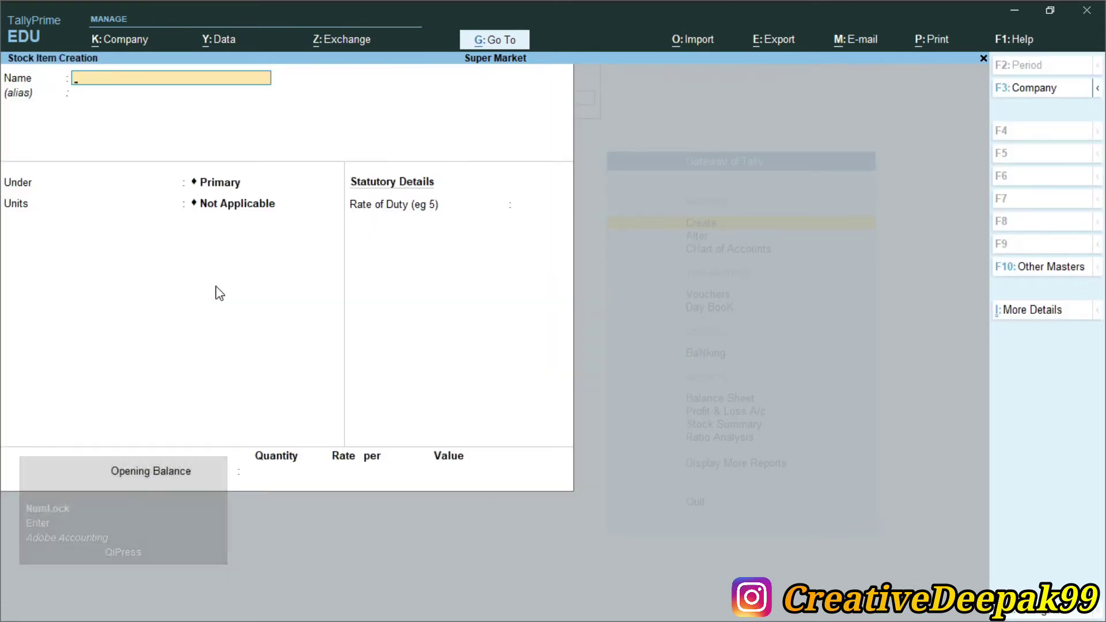
- Check the first item in the practice PDF and name the stock item Rice
{"action": "key", "text": "alt+Tab"}
{"action": "key", "text": "alt+Tab"}
{"action": "type", "text": "Rice"}
{"action": "key", "text": "Return"}
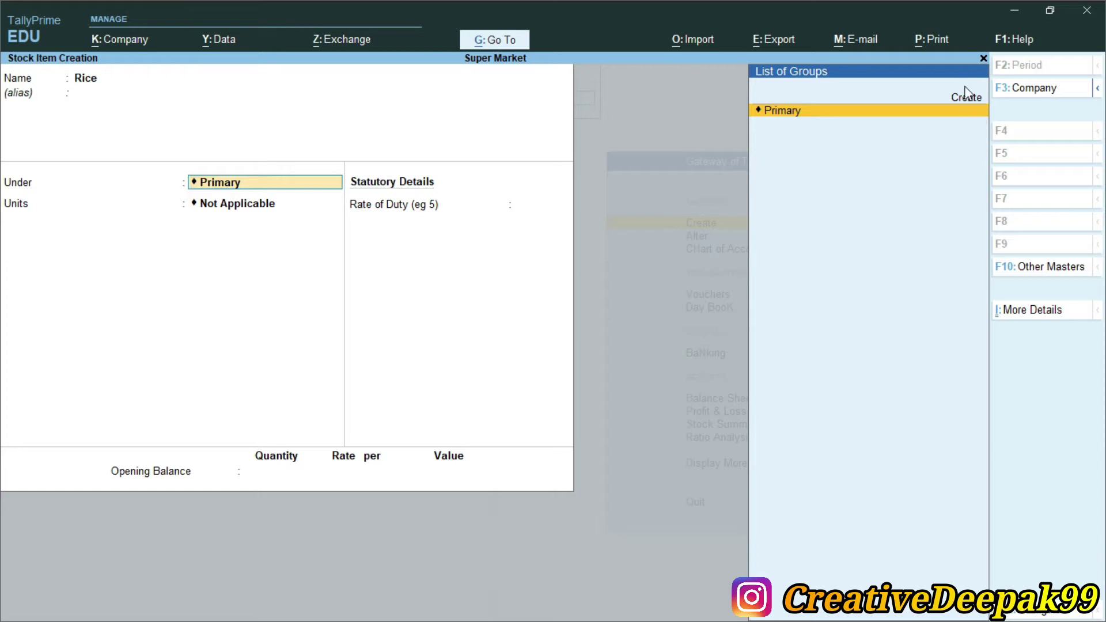
- Create a stock group named Food Material under Primary and assign the Rice item to it
{"action": "left_click", "coordinate": [965, 104]}
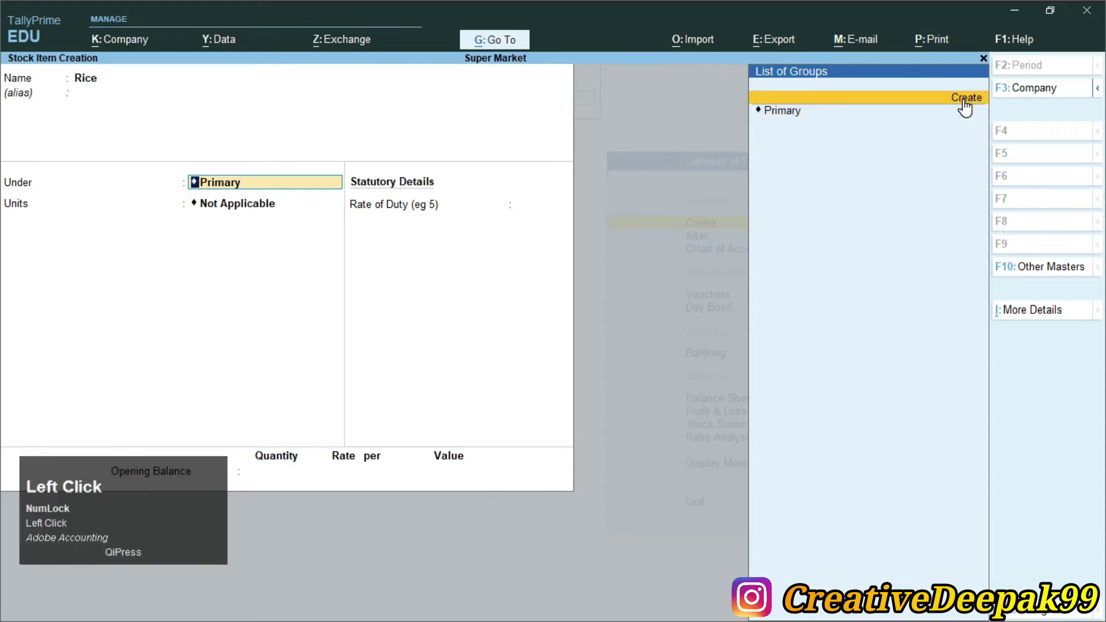
{"action": "key", "text": "Return"}
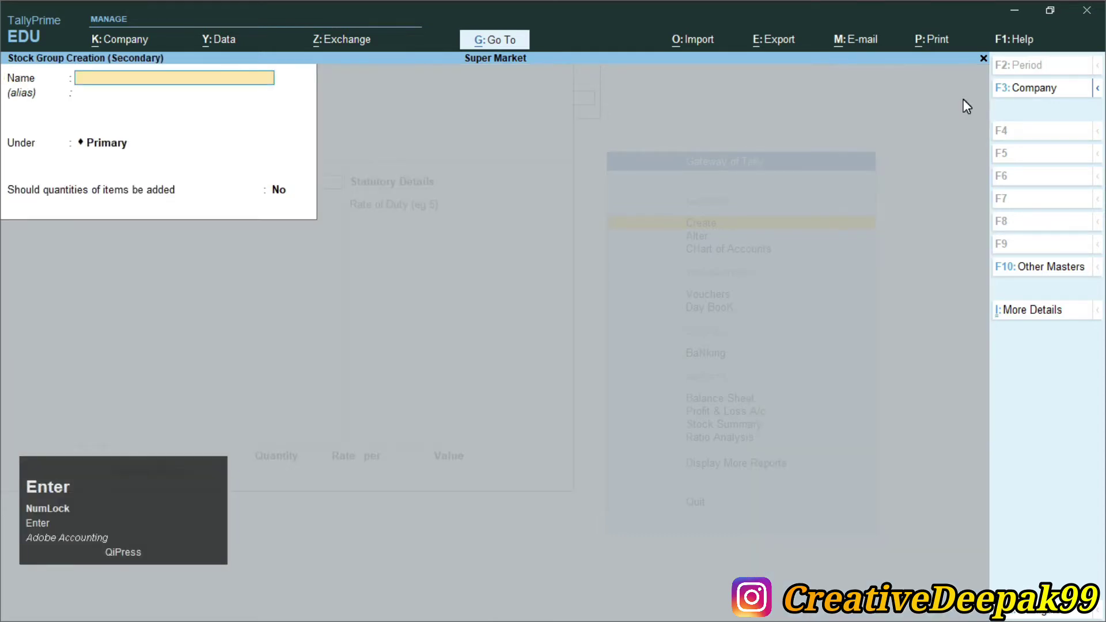
{"action": "type", "text": "Food Material"}
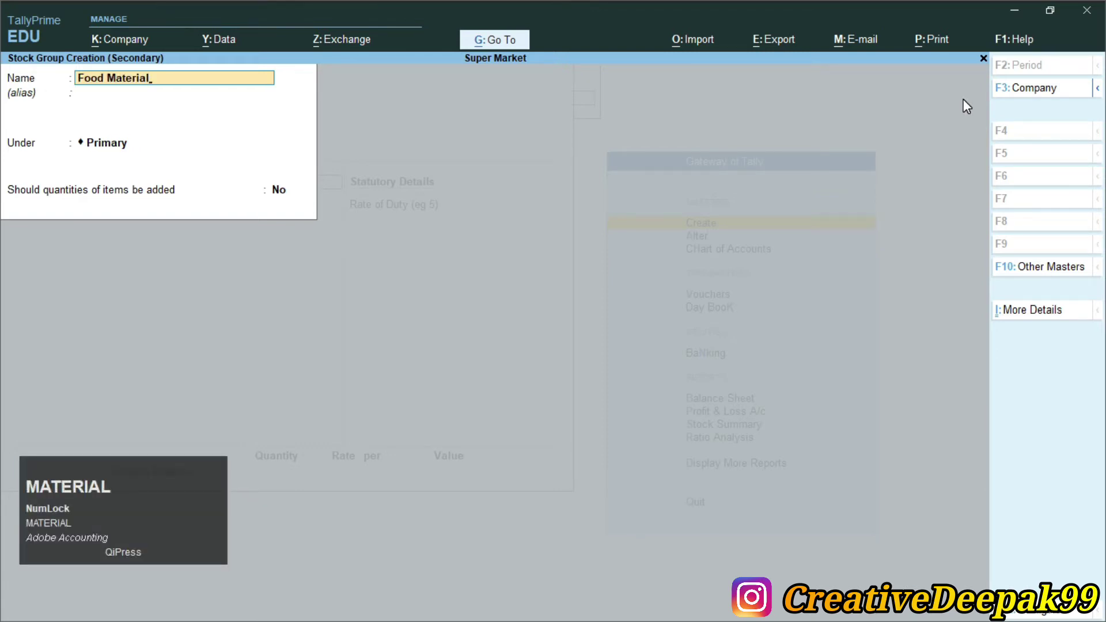
{"action": "key", "text": "Return"}
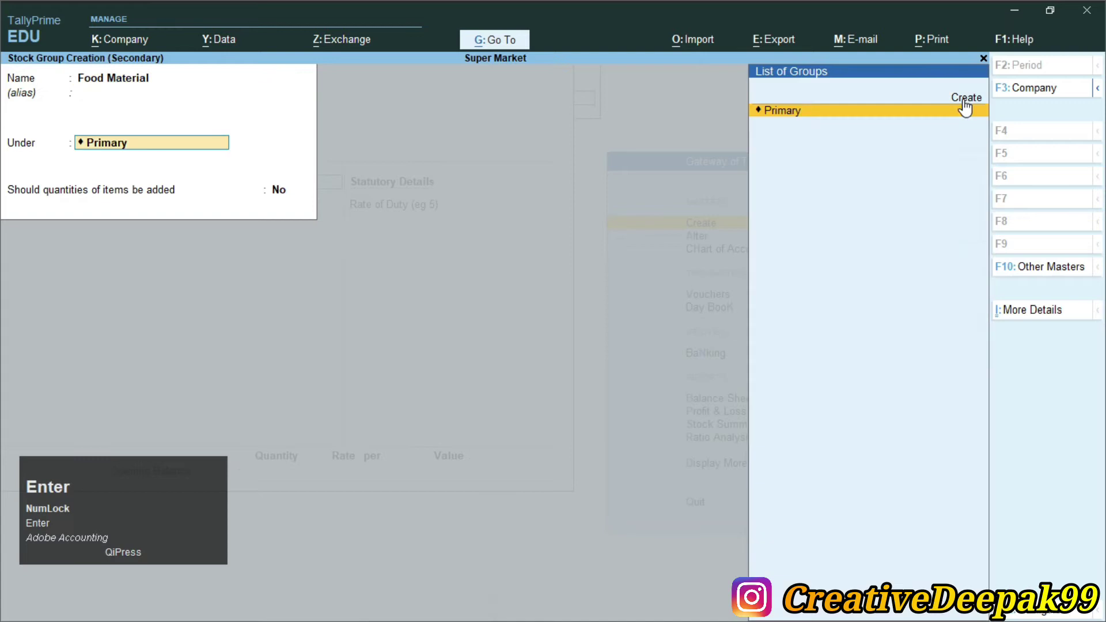
{"action": "key", "text": "Return"}
{"action": "key", "text": "Return"}
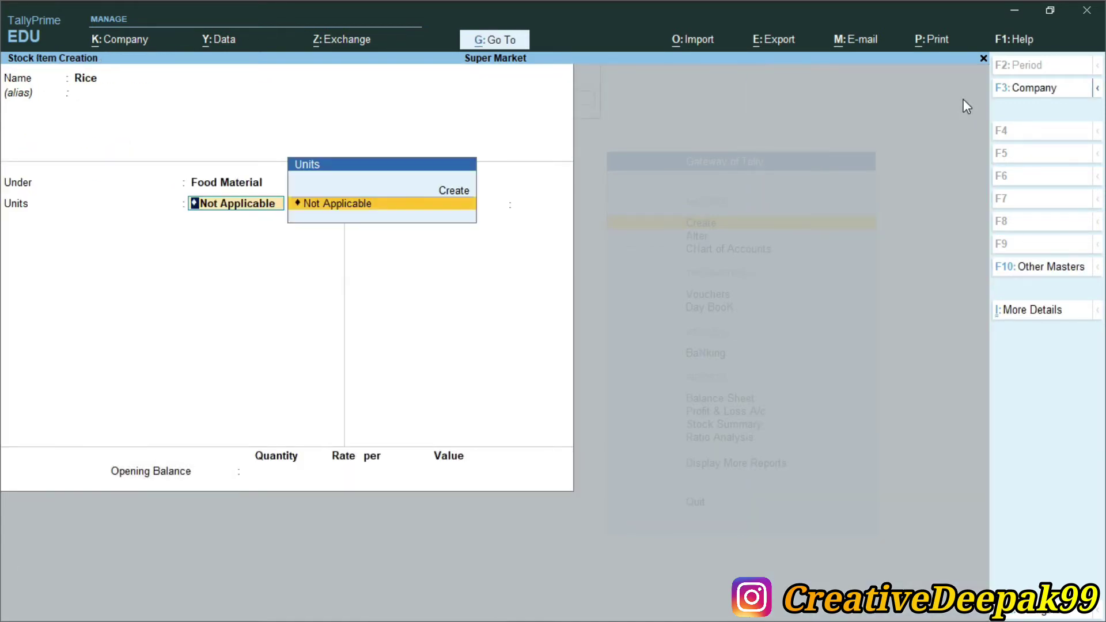
- Start a new simple unit of measure for Rice with the symbol Kgs and no formal name
{"action": "key", "text": "Up"}
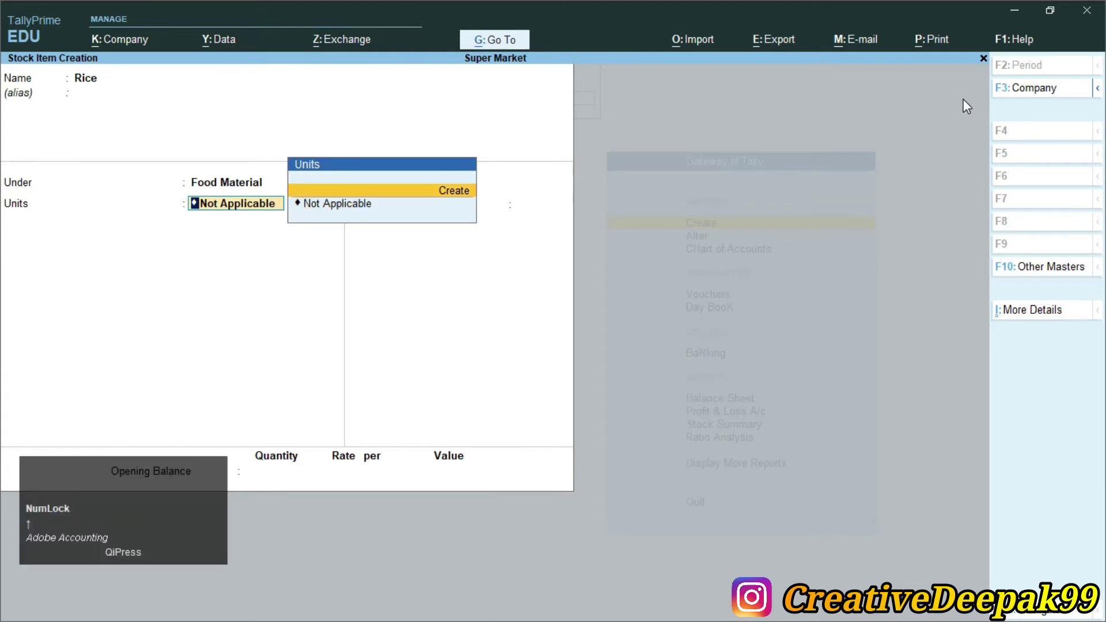
{"action": "key", "text": "Return"}
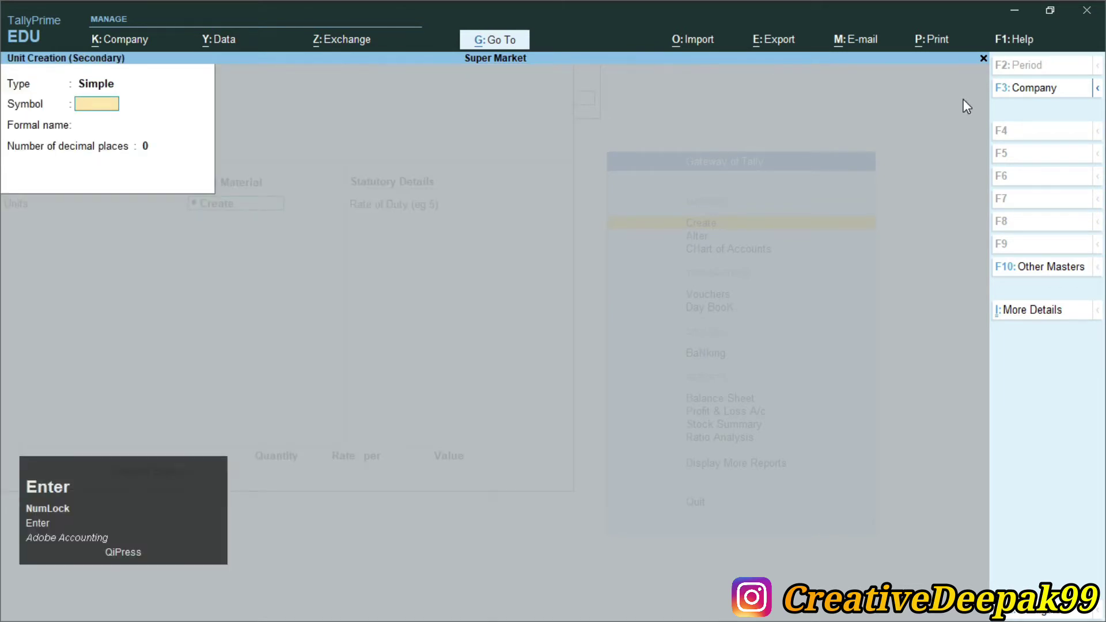
{"action": "type", "text": "Kgs"}
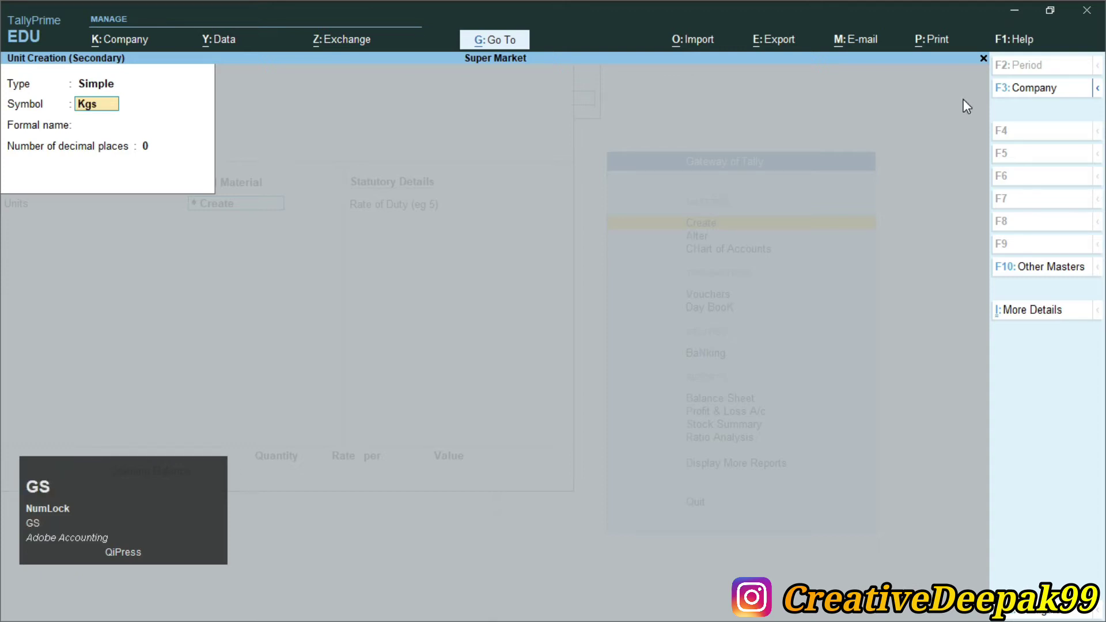
{"action": "key", "text": "Return"}
{"action": "key", "text": "Return"}
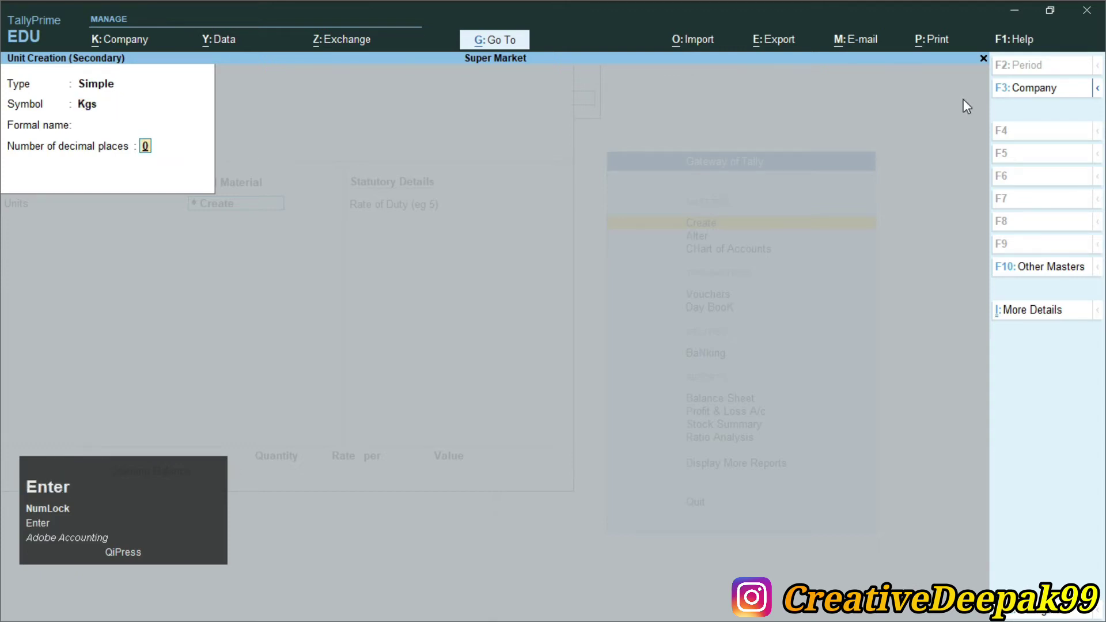
{"action": "key", "text": "ctrl+2"}
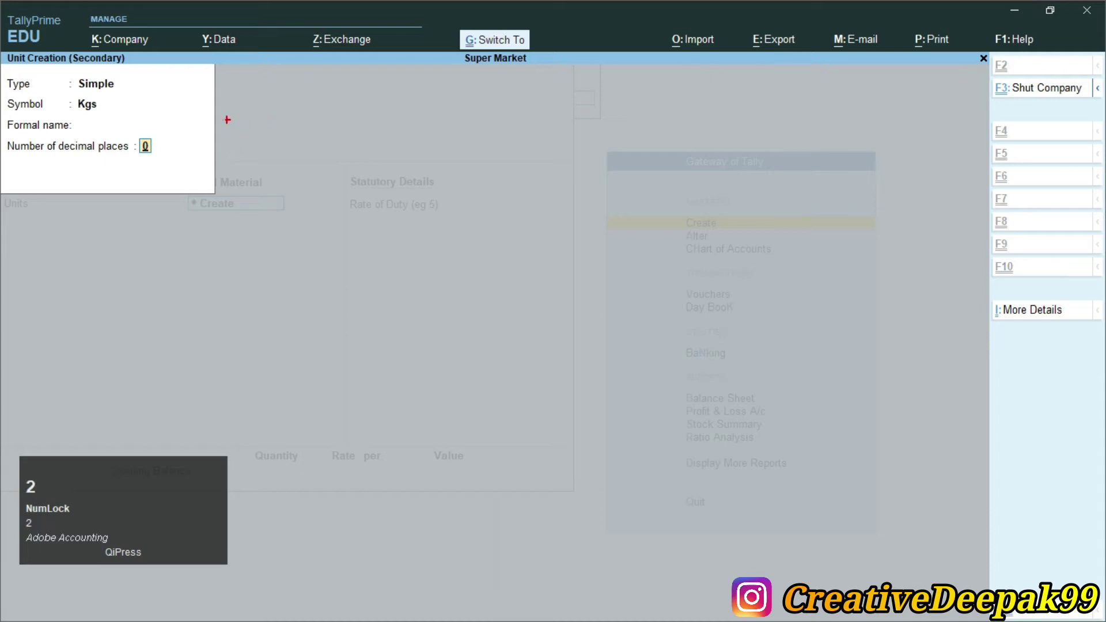
{"action": "left_click_drag", "start_coordinate": [125, 131], "coordinate": [168, 168]}
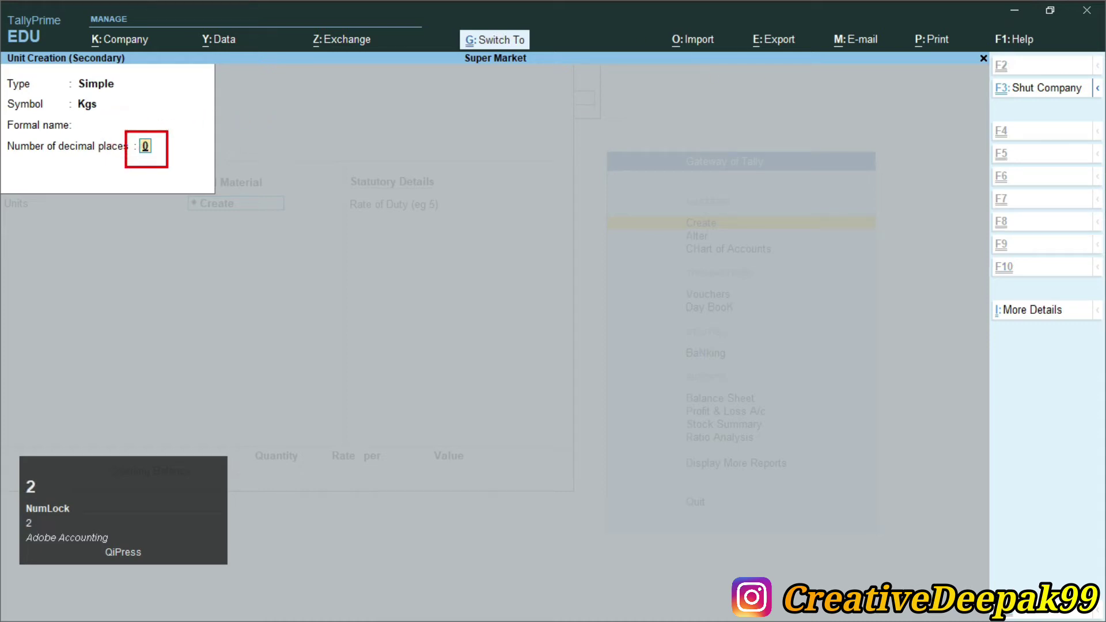
{"action": "right_click", "coordinate": [167, 170]}
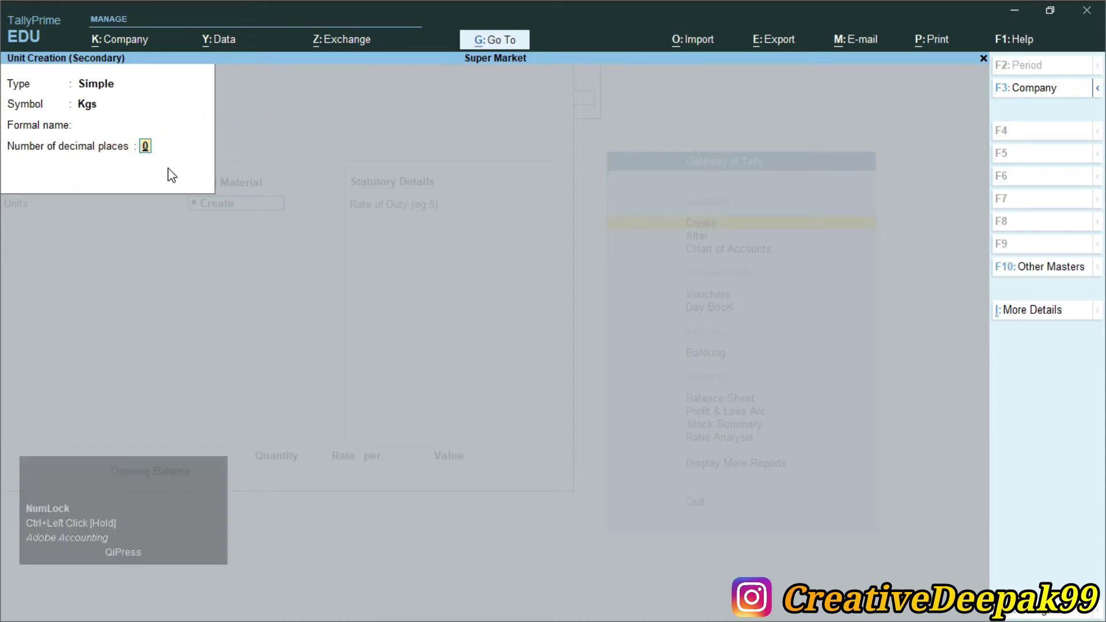
- Set the Kgs unit's number of decimal places to 3 and save the unit
{"action": "type", "text": "3"}
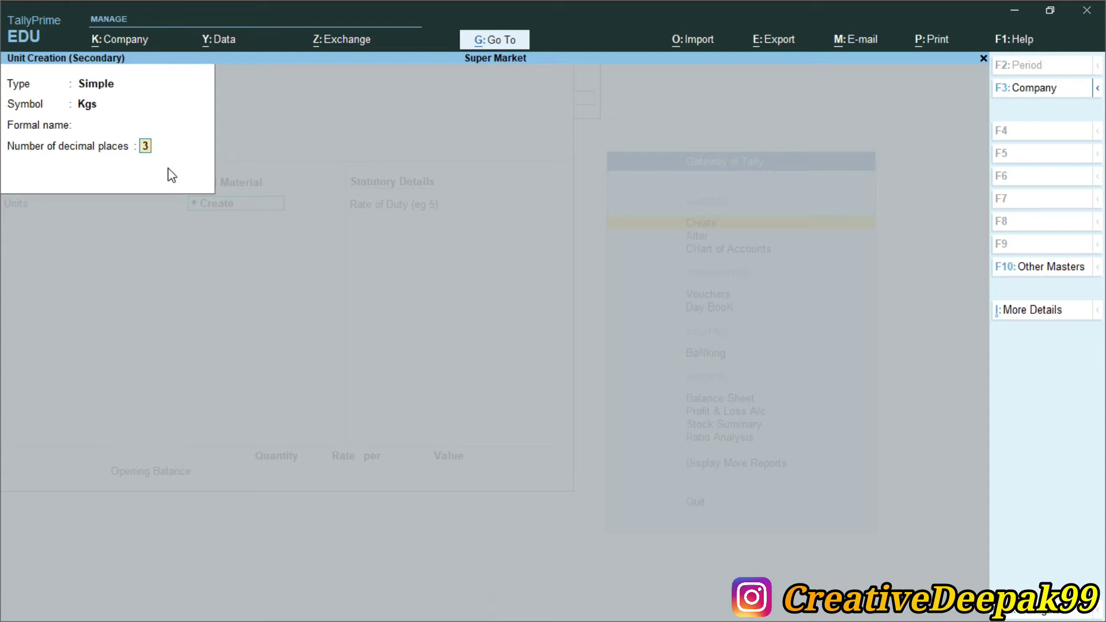
{"action": "key", "text": "Return"}
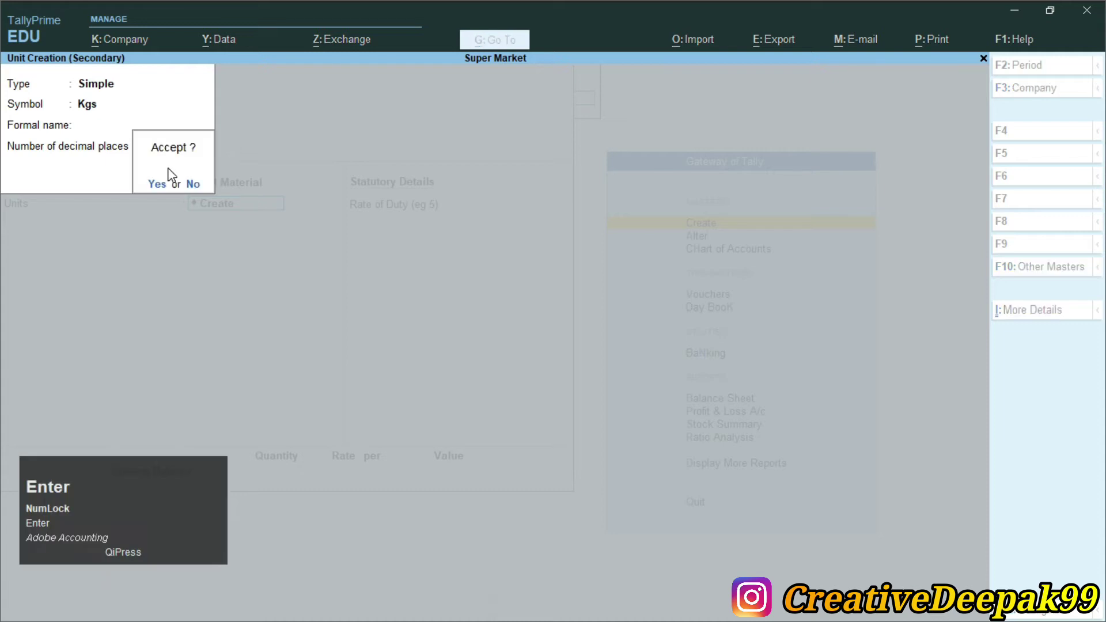
{"action": "left_click", "coordinate": [168, 169]}
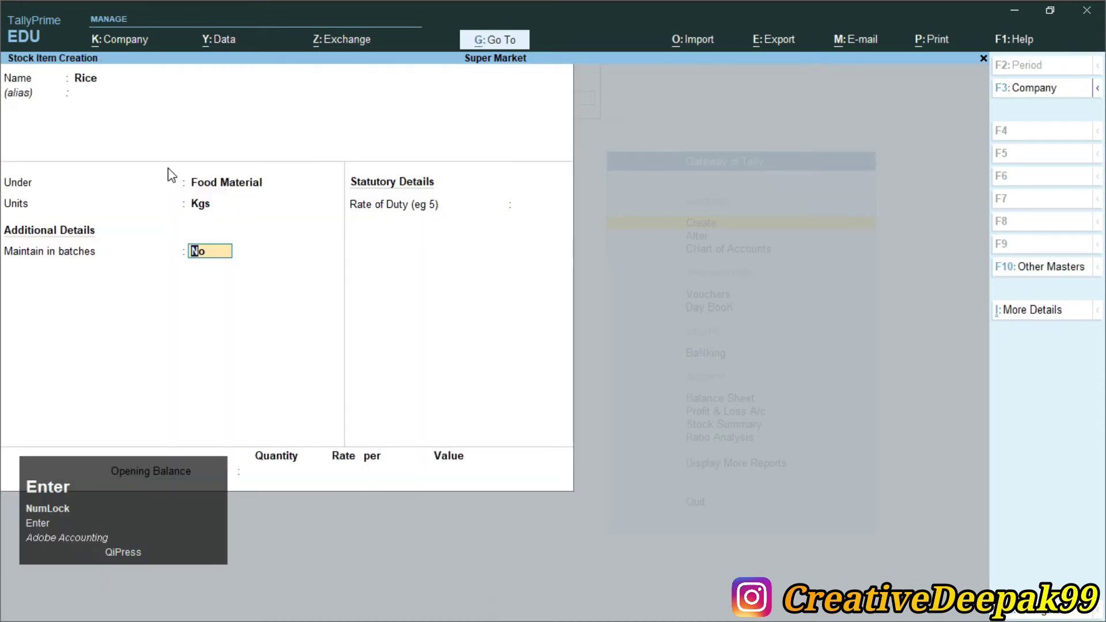
- Keep Rice without batches or duty, leave its opening balance empty and save the stock item
{"action": "key", "text": "Return"}
{"action": "key", "text": "Return"}
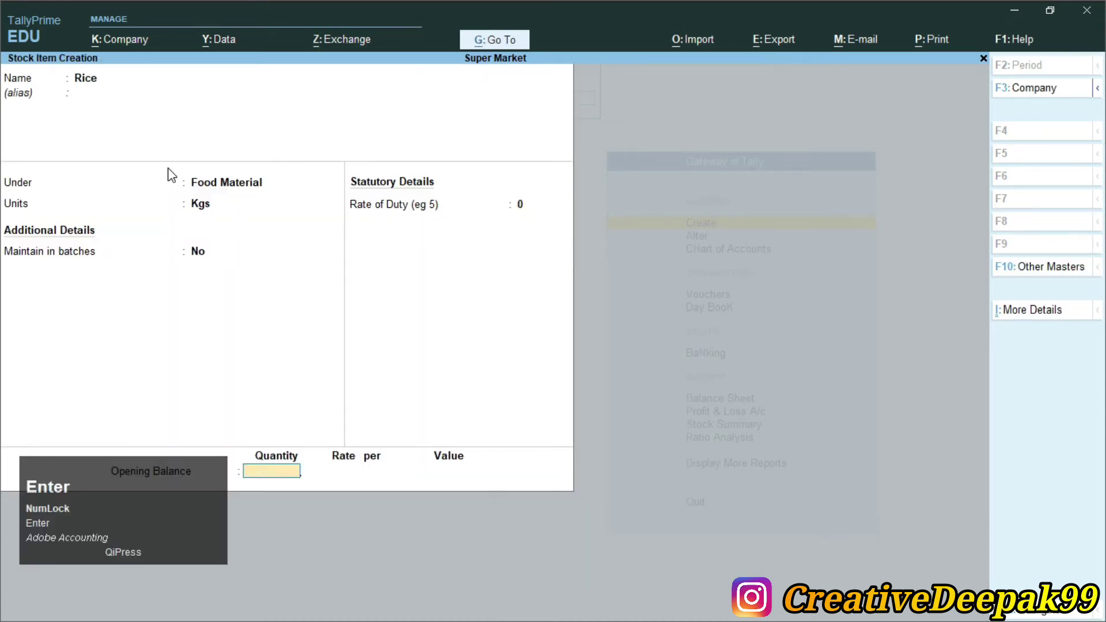
{"action": "key", "text": "Return"}
{"action": "key", "text": "Return"}
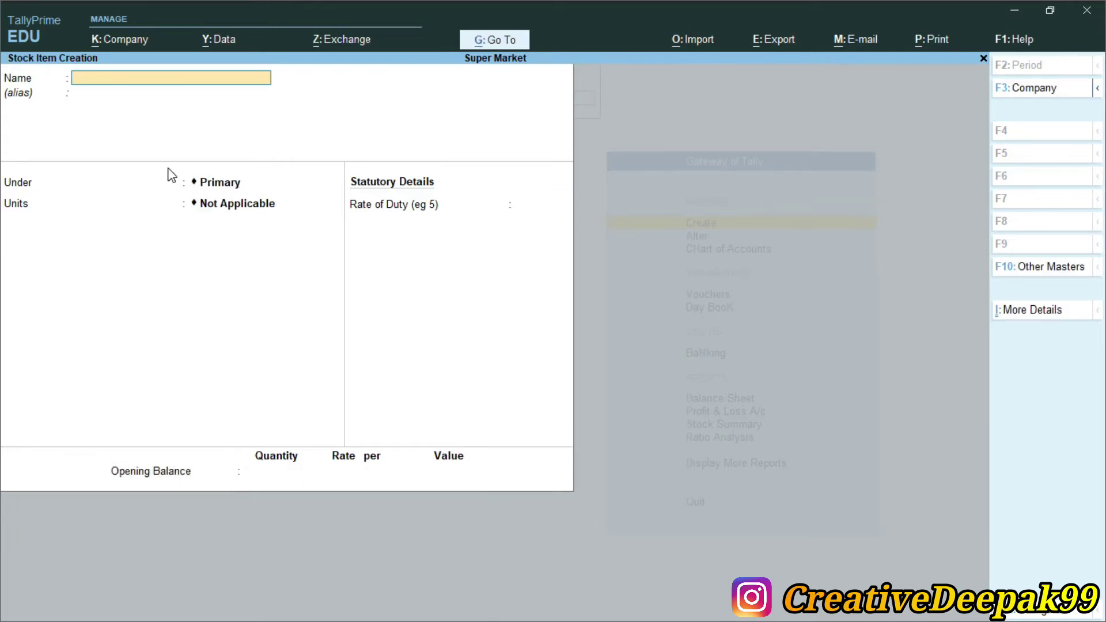
- Create the stock item Wheat under Food Material with the unit Kgs and no opening balance, and save it
{"action": "type", "text": "Wheat"}
{"action": "key", "text": "Return"}
{"action": "key", "text": "Return"}
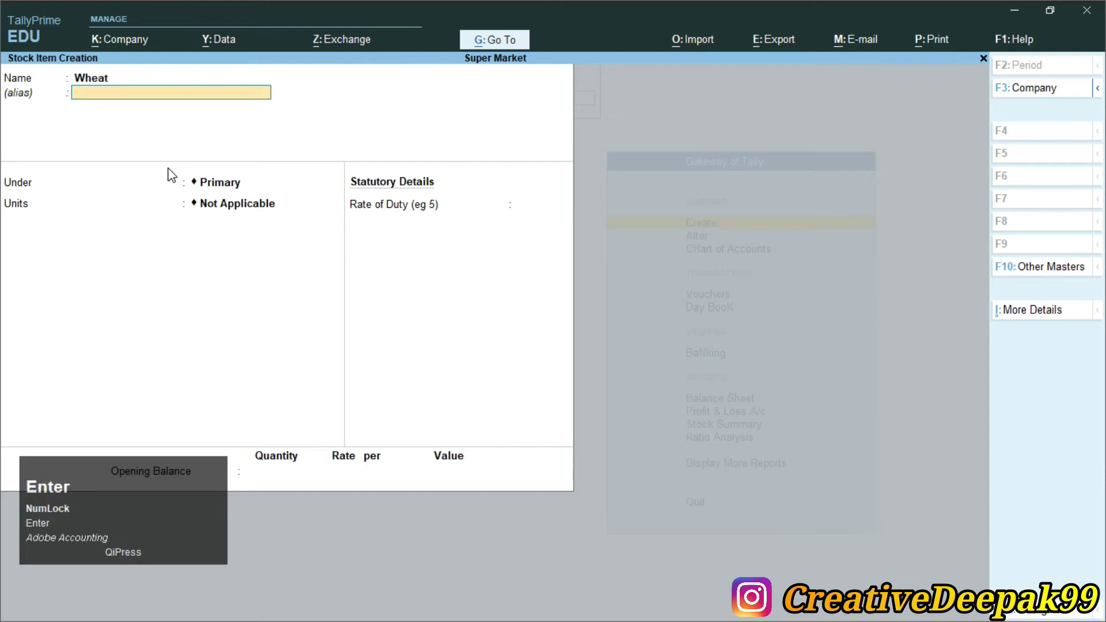
{"action": "key", "text": "Down"}
{"action": "key", "text": "Return"}
{"action": "key", "text": "Down"}
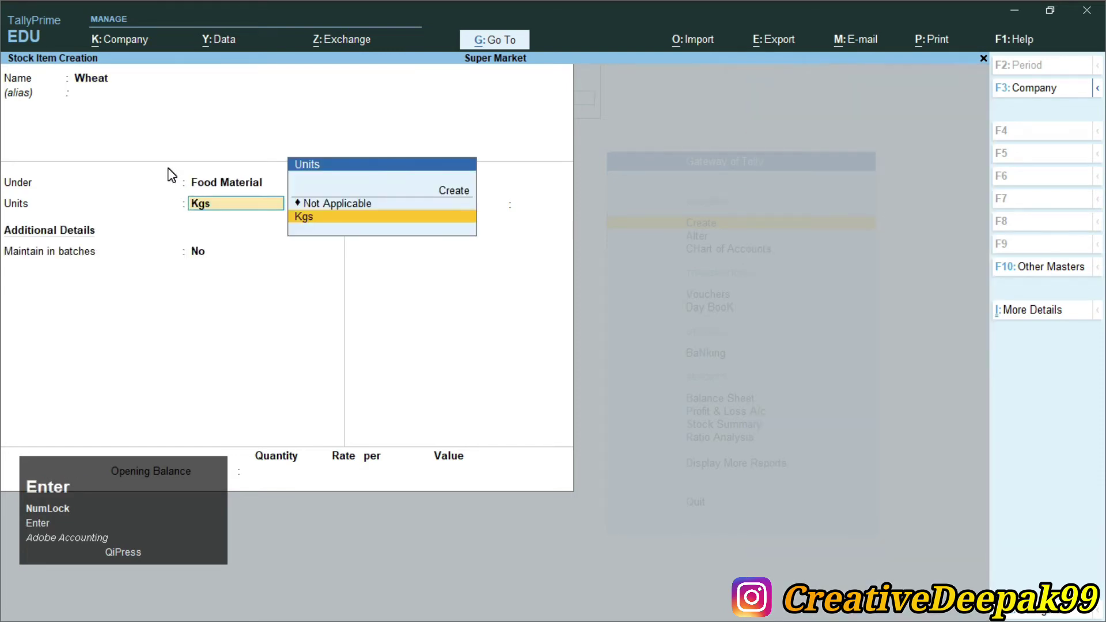
{"action": "key", "text": "Return"}
{"action": "key", "text": "Return"}
{"action": "key", "text": "Return"}
{"action": "key", "text": "Return"}
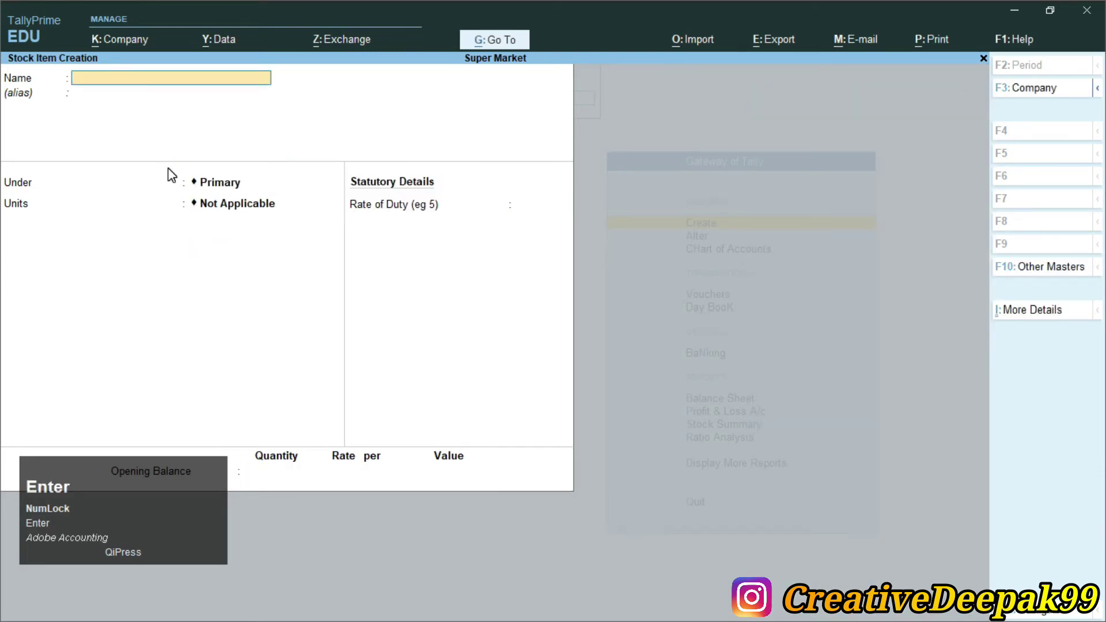
- Check the next item in the practice PDF and create the stock item Sugar under Food Material in Kgs
{"action": "key", "text": "alt+Tab"}
{"action": "key", "text": "alt+Tab"}
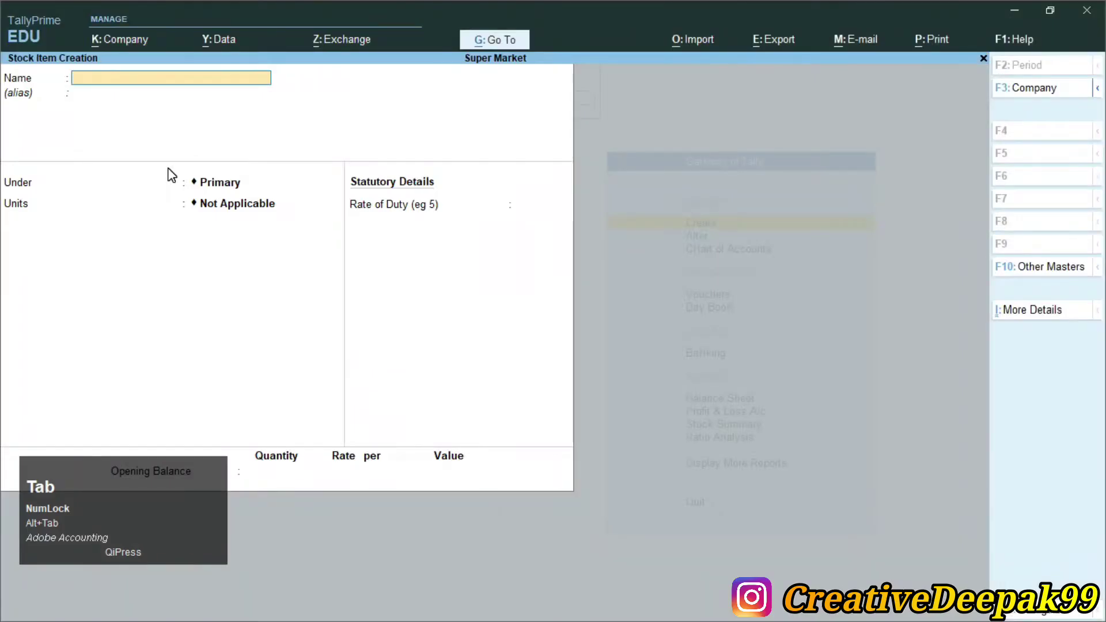
{"action": "type", "text": "Sugar"}
{"action": "key", "text": "Return"}
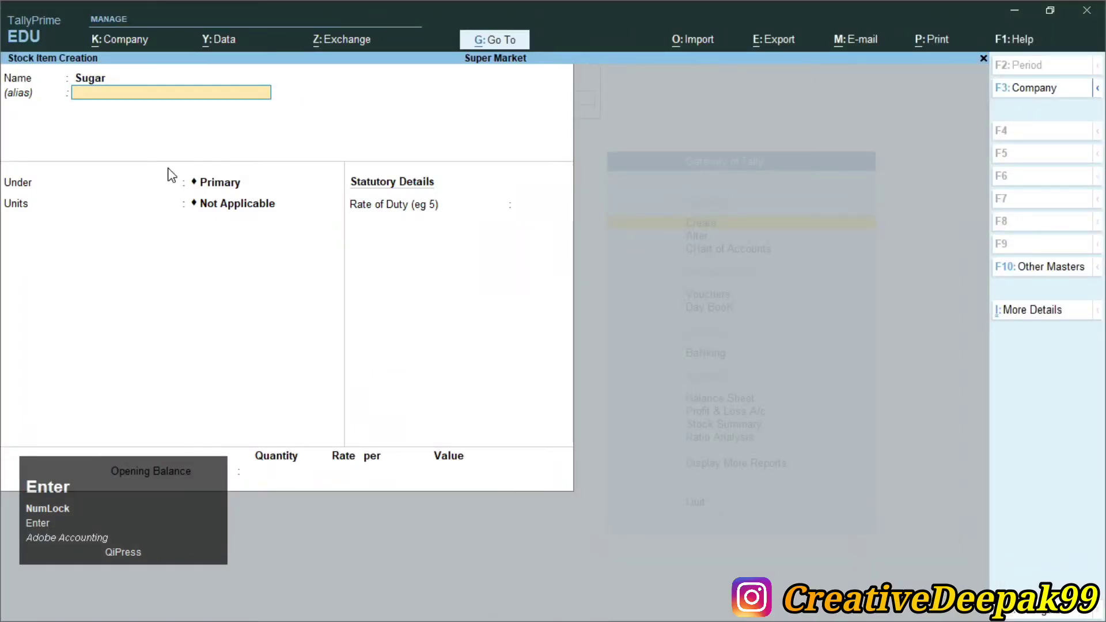
{"action": "key", "text": "Return"}
{"action": "type", "text": "f"}
{"action": "key", "text": "Return"}
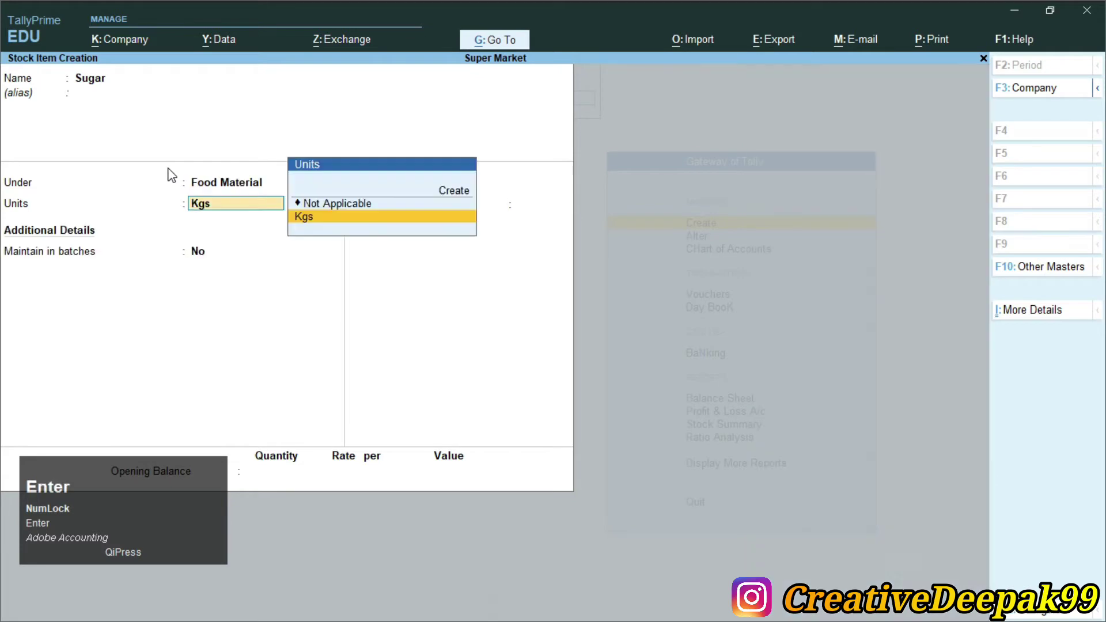
{"action": "key", "text": "Return"}
{"action": "key", "text": "Return"}
{"action": "key", "text": "Return"}
{"action": "key", "text": "Return"}
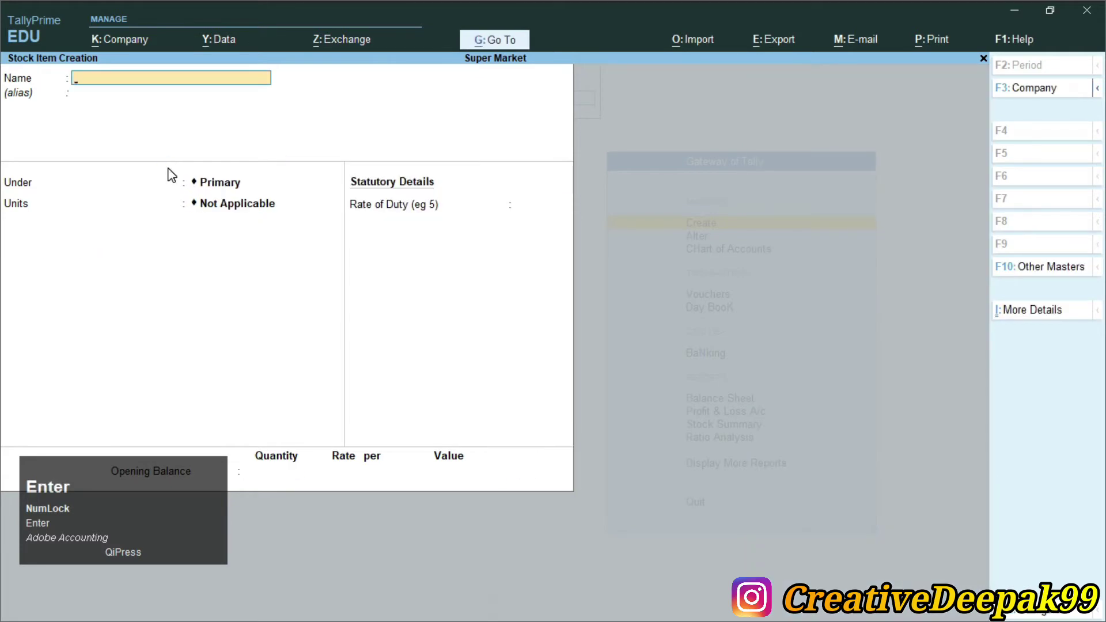
- Check the practice PDF again, then create and save the stock item Flour under Food Material in Kgs
{"action": "key", "text": "alt+Tab"}
{"action": "key", "text": "alt+Tab"}
{"action": "type", "text": "Flo"}
{"action": "key", "text": "Return"}
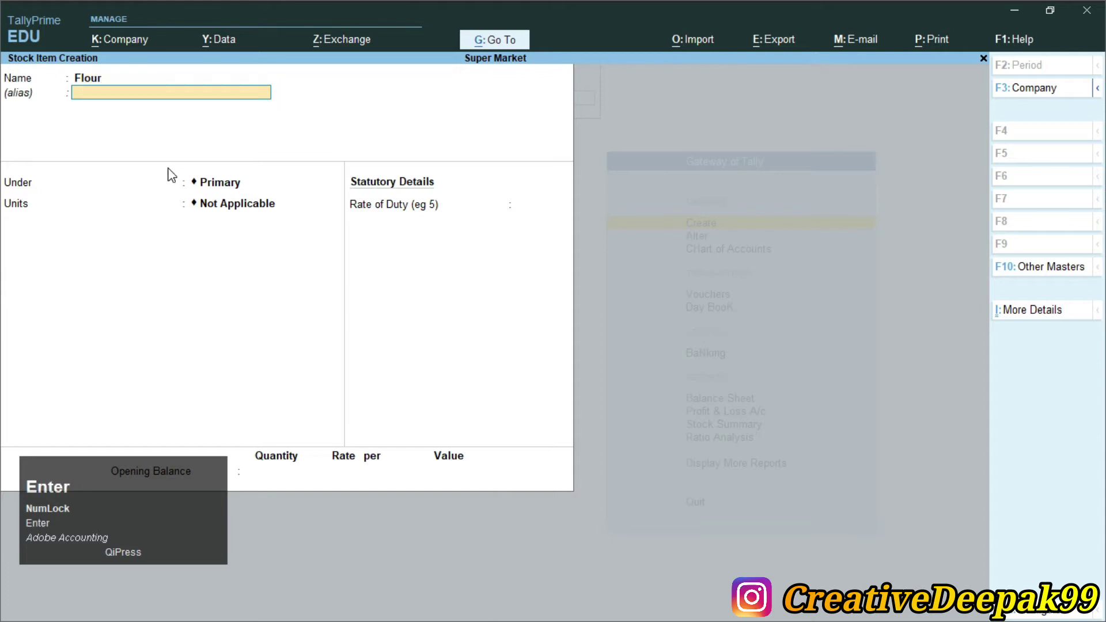
{"action": "key", "text": "Down"}
{"action": "key", "text": "Return"}
{"action": "key", "text": "Return"}
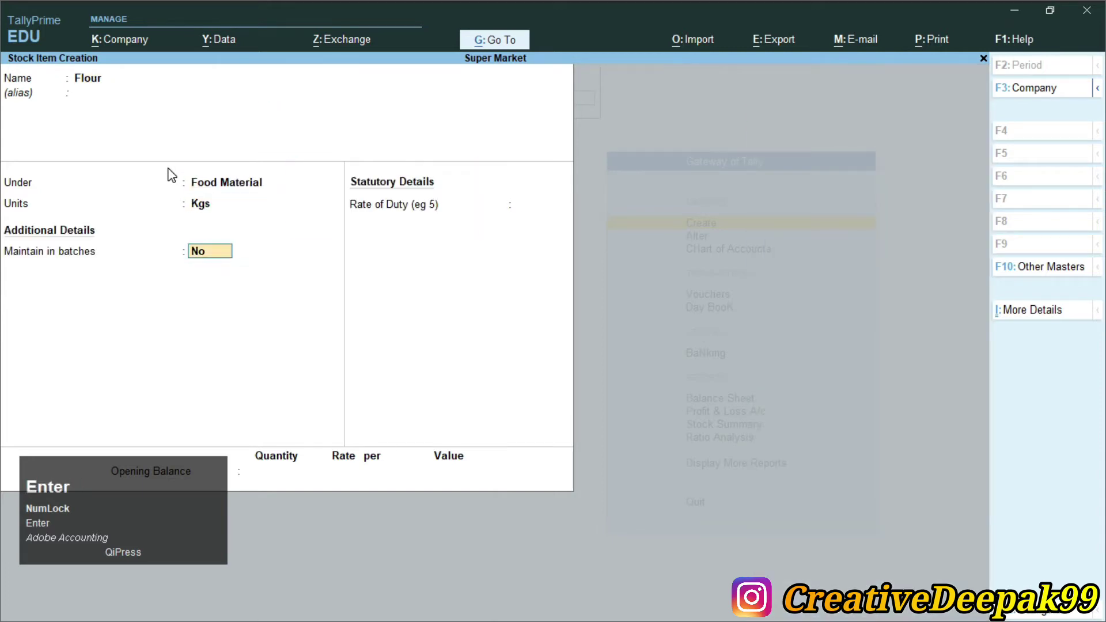
{"action": "key", "text": "Return"}
{"action": "key", "text": "Return"}
{"action": "key", "text": "Return"}
{"action": "key", "text": "Return"}
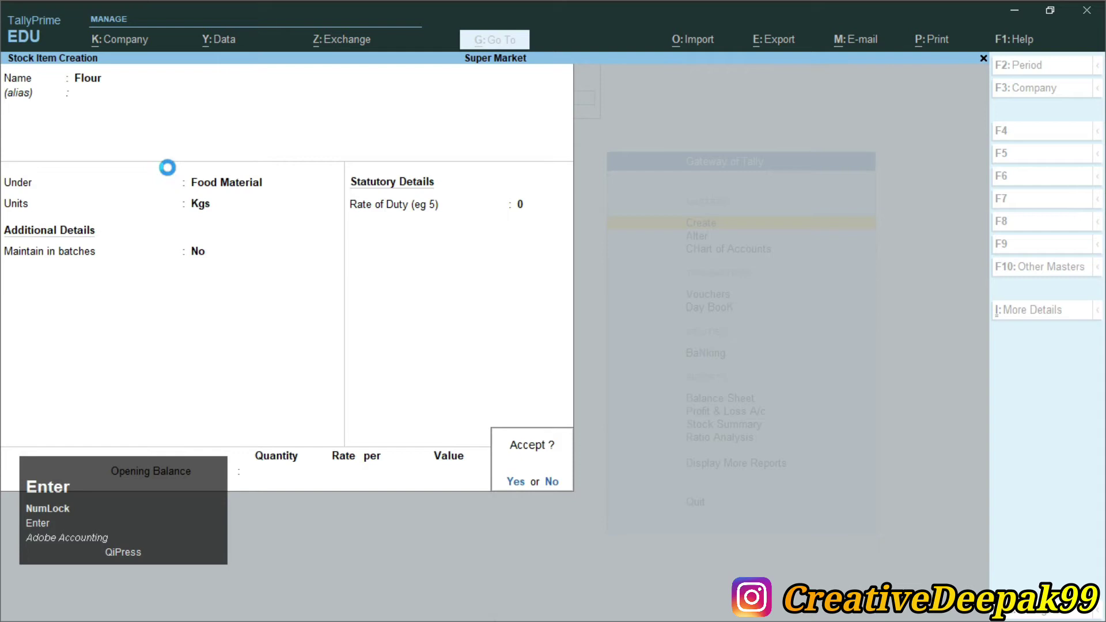
- Check the items sold by the cloth store in the practice PDF and name the next stock item T-Shirt
{"action": "key", "text": "alt+Tab"}
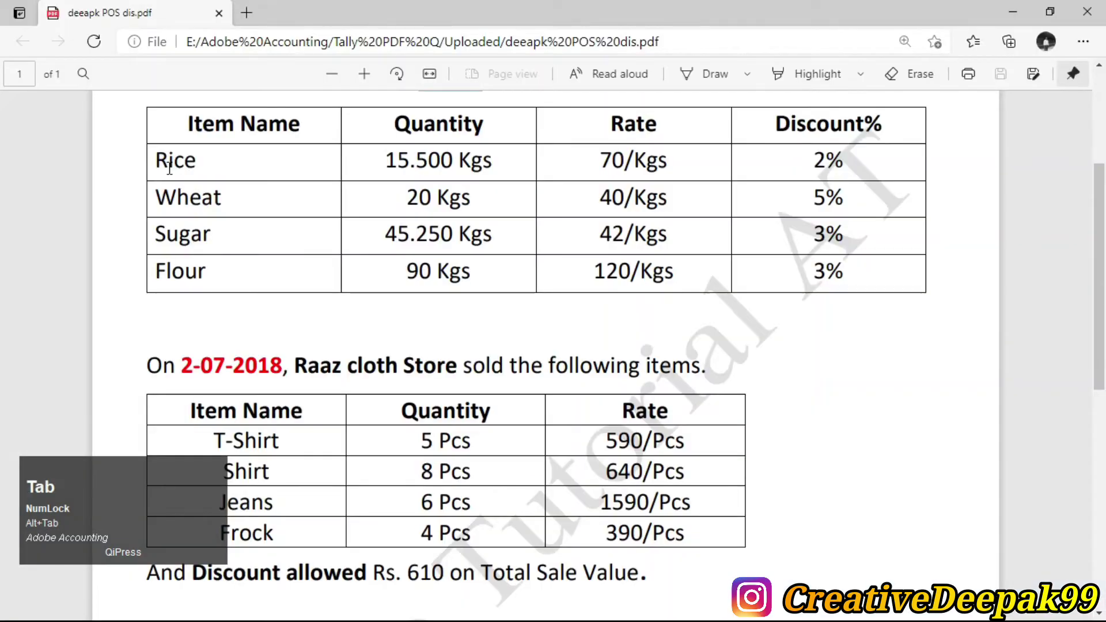
{"action": "scroll", "coordinate": [265, 438], "scroll_direction": "down", "scroll_amount": 3}
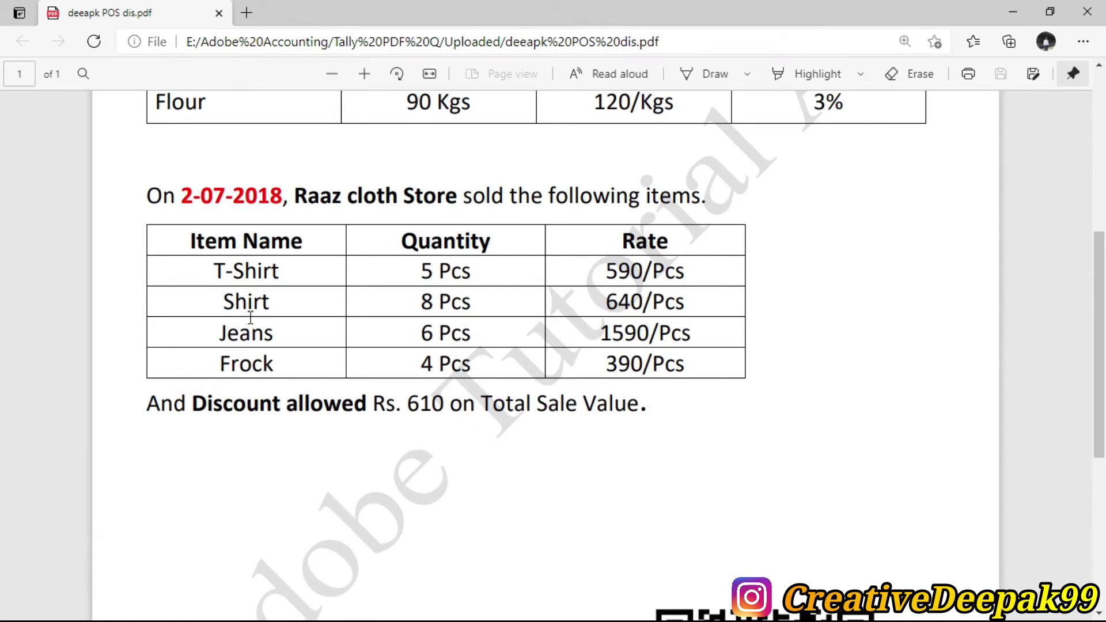
{"action": "key", "text": "alt+Tab"}
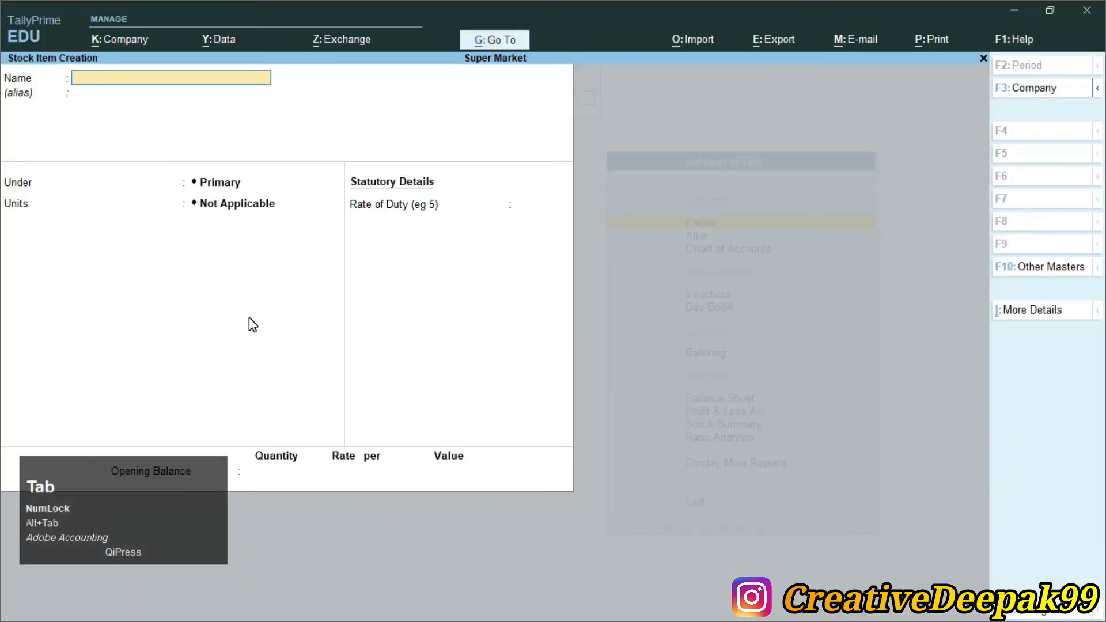
{"action": "type", "text": "T-Shirt"}
{"action": "key", "text": "Return"}
{"action": "key", "text": "Return"}
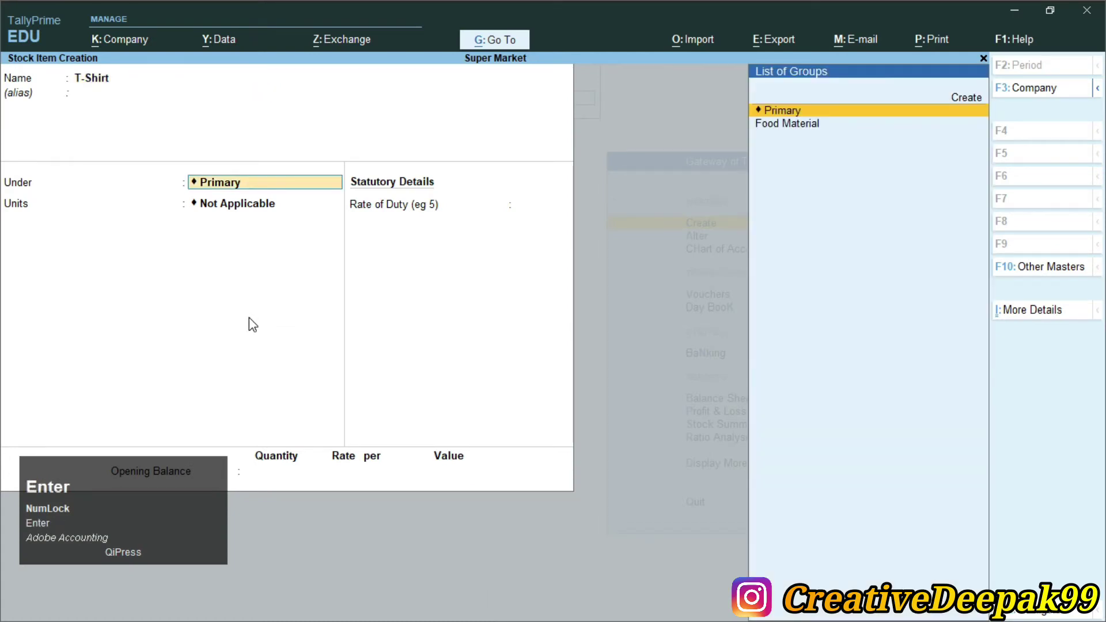
- Create a stock group named Cloth under Primary for the T-Shirt item and save the group
{"action": "key", "text": "alt+c"}
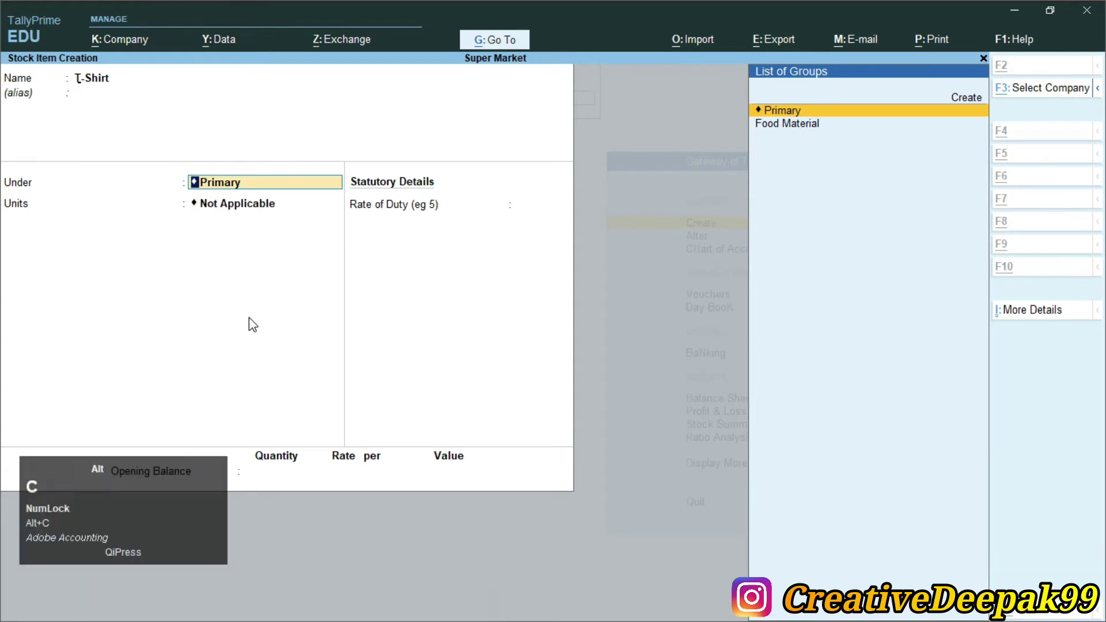
{"action": "type", "text": "Cloth"}
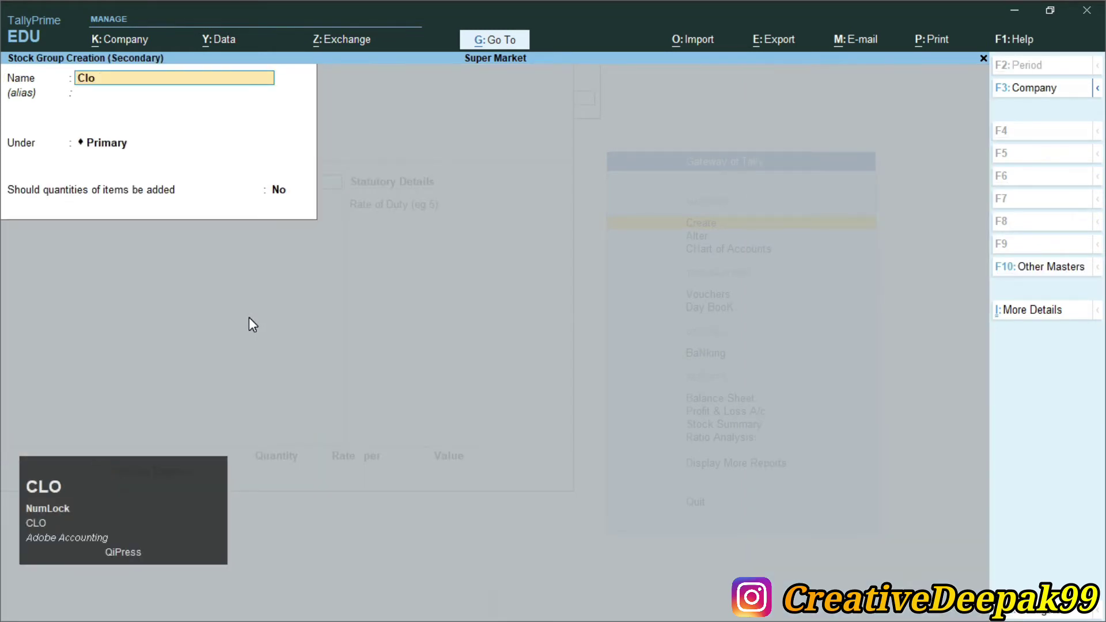
{"action": "key", "text": "Return"}
{"action": "key", "text": "Return"}
{"action": "key", "text": "Return"}
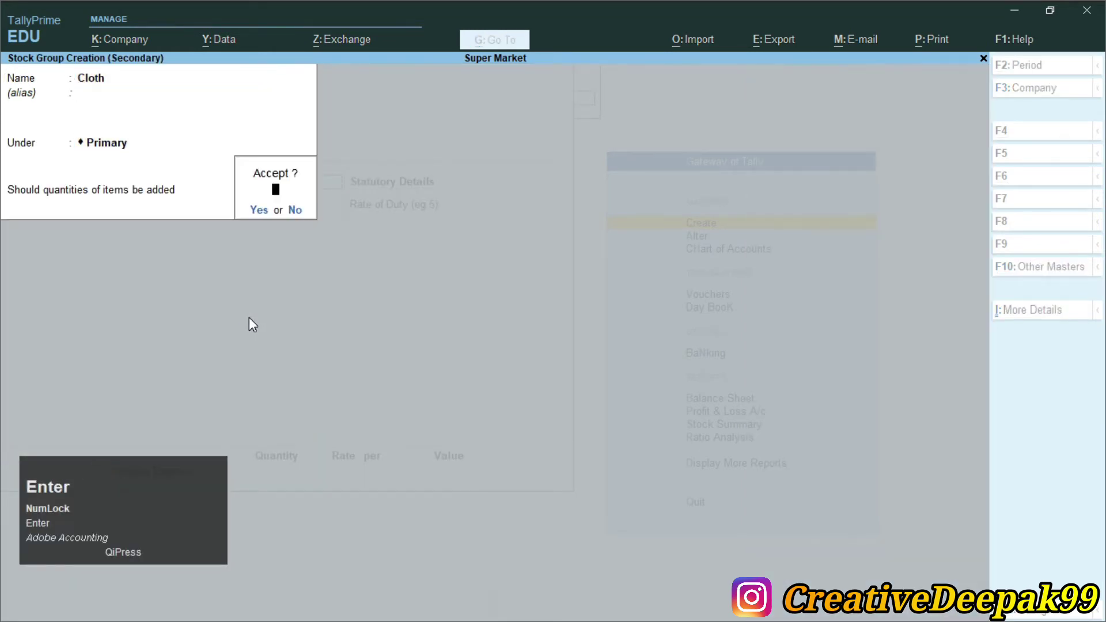
{"action": "key", "text": "Return"}
{"action": "key", "text": "Return"}
- Check the cloth items' unit in the practice PDF, then create and save a simple unit Pcs with 0 decimal places
{"action": "key", "text": "alt+Tab"}
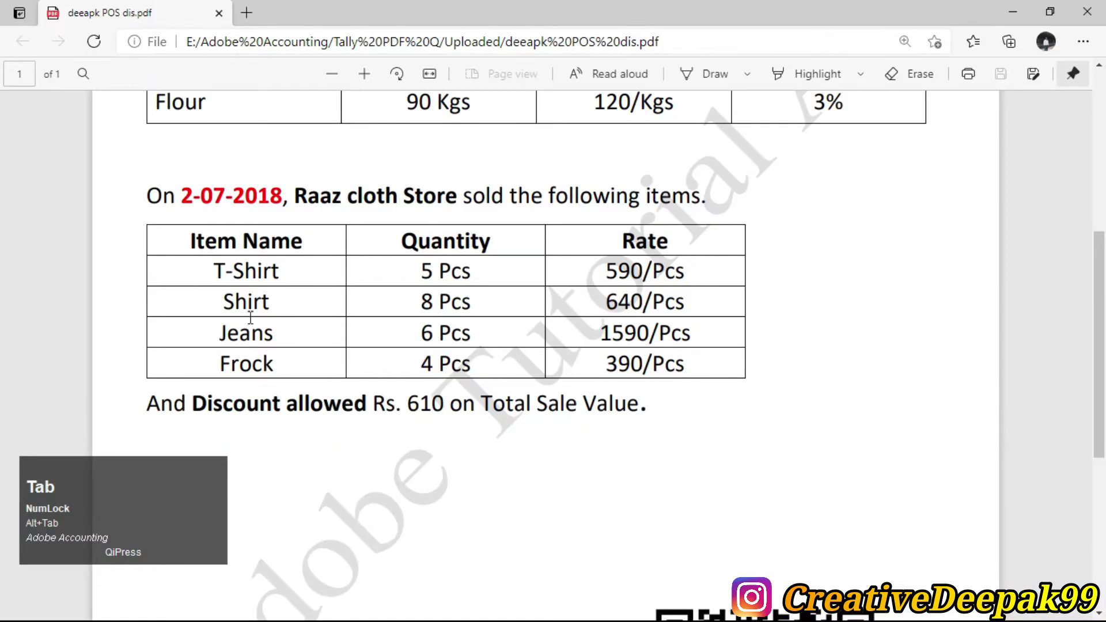
{"action": "key", "text": "alt+Tab"}
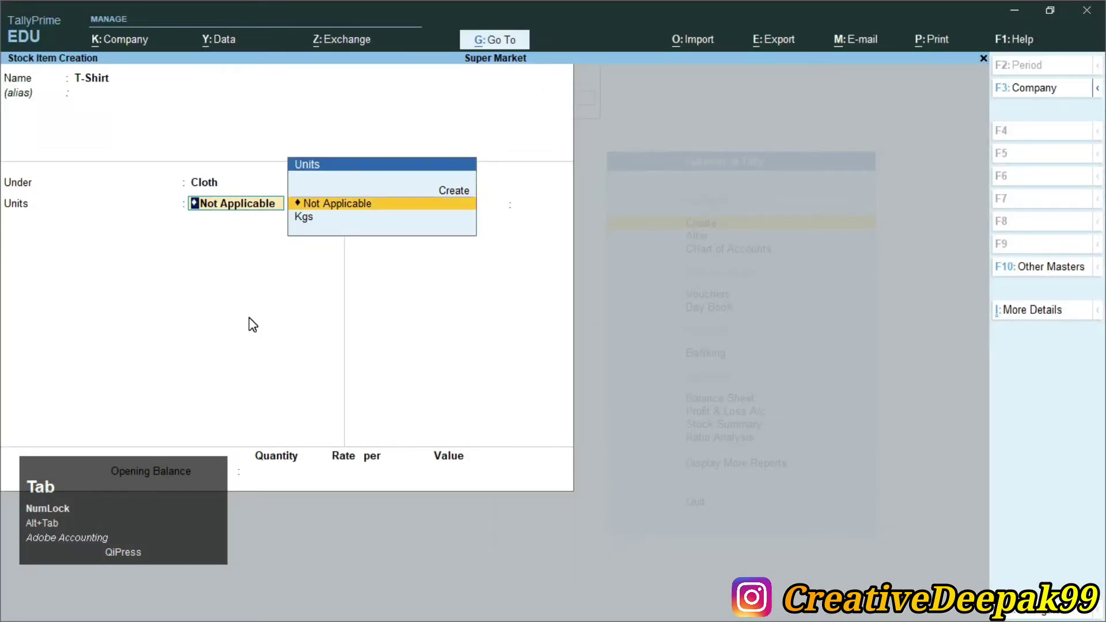
{"action": "key", "text": "Up"}
{"action": "key", "text": "Return"}
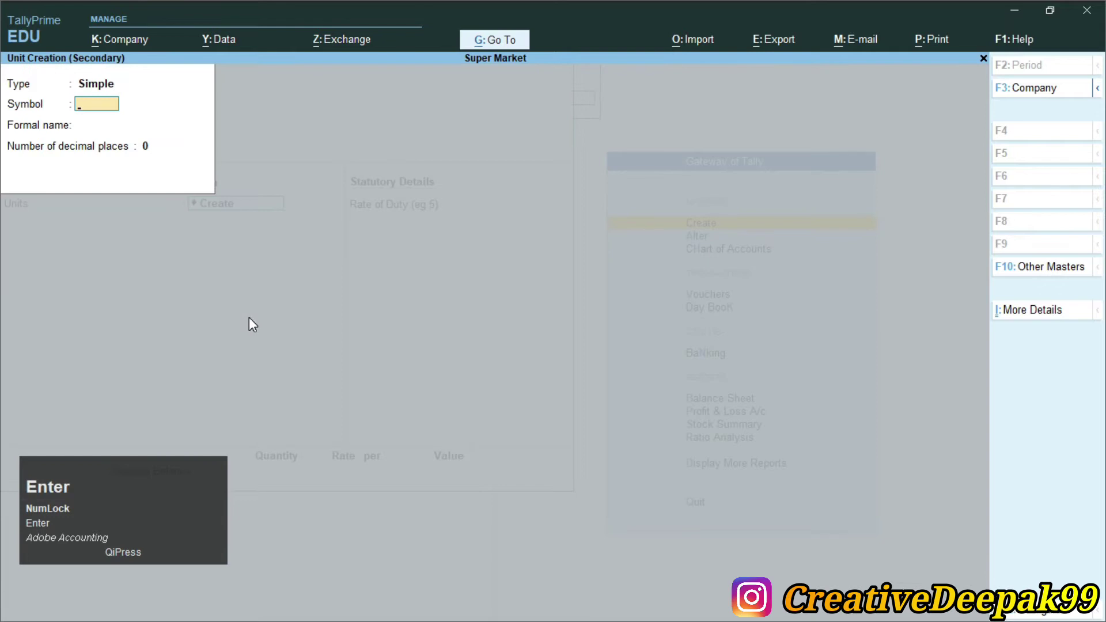
{"action": "type", "text": "Pcs"}
{"action": "key", "text": "Return"}
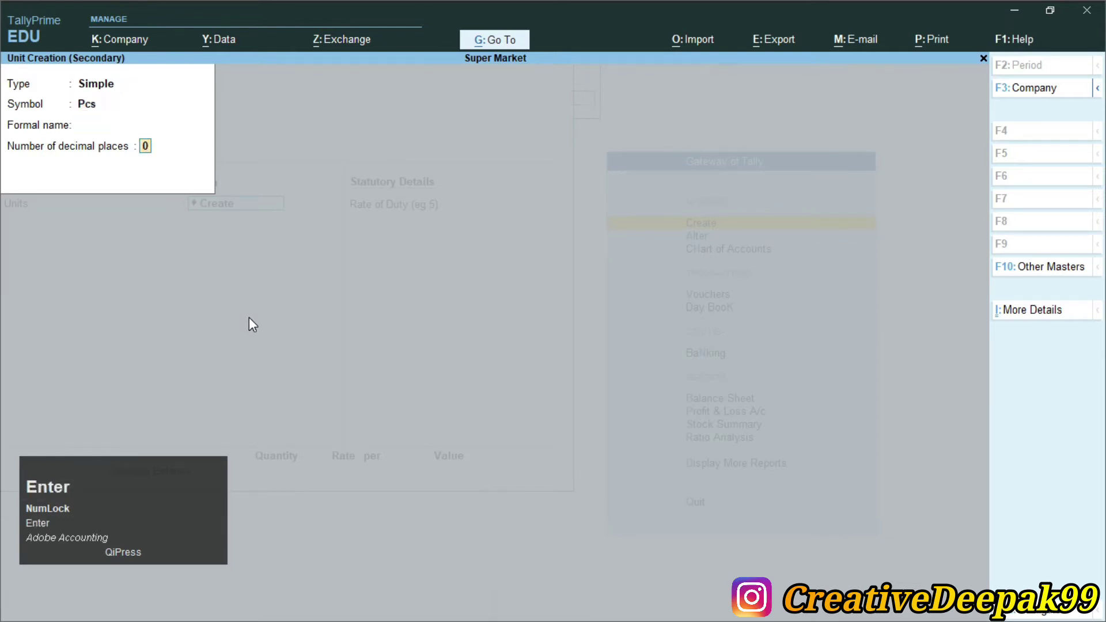
{"action": "key", "text": "Return"}
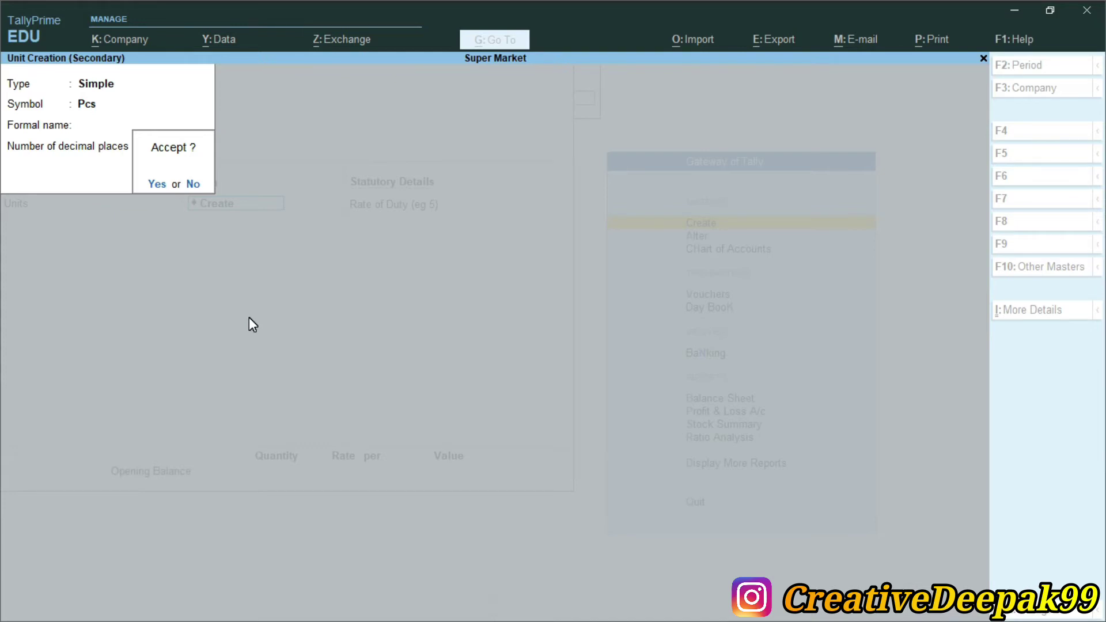
{"action": "key", "text": "Escape"}
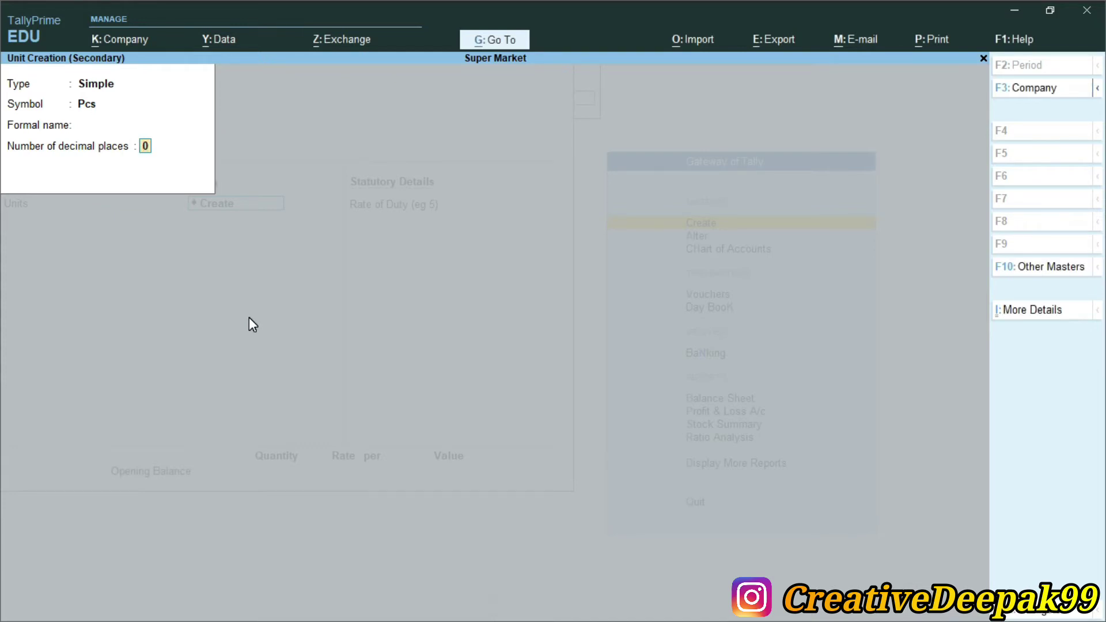
{"action": "key", "text": "Return"}
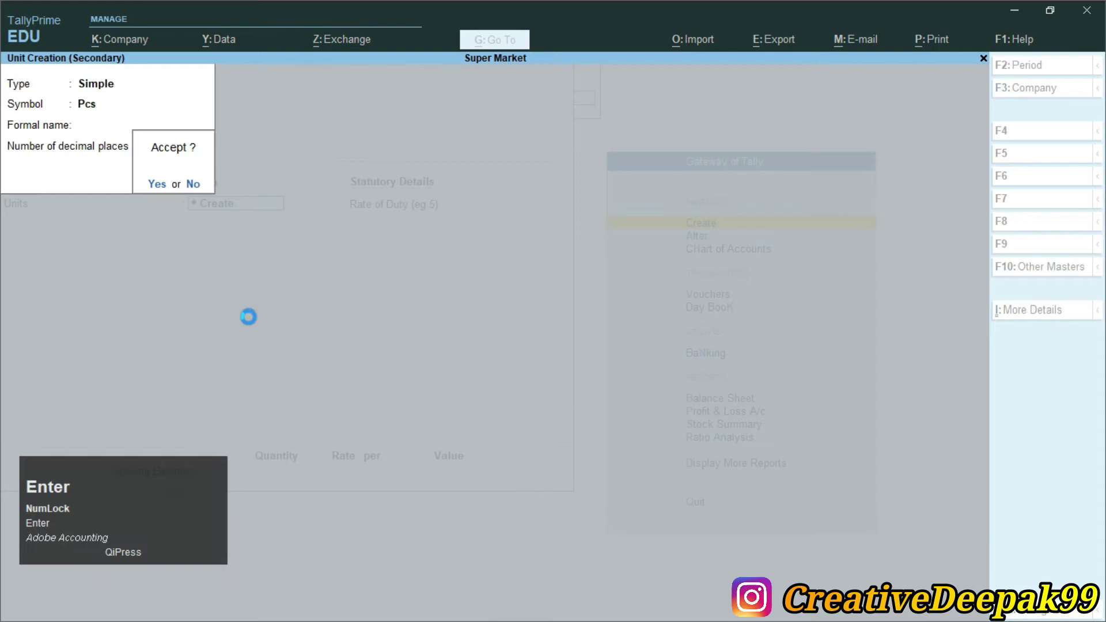
{"action": "key", "text": "Return"}
- Complete the T-Shirt stock item under Cloth in Pcs without batches or opening balance and save it
{"action": "key", "text": "Return"}
{"action": "key", "text": "Return"}
{"action": "key", "text": "Return"}
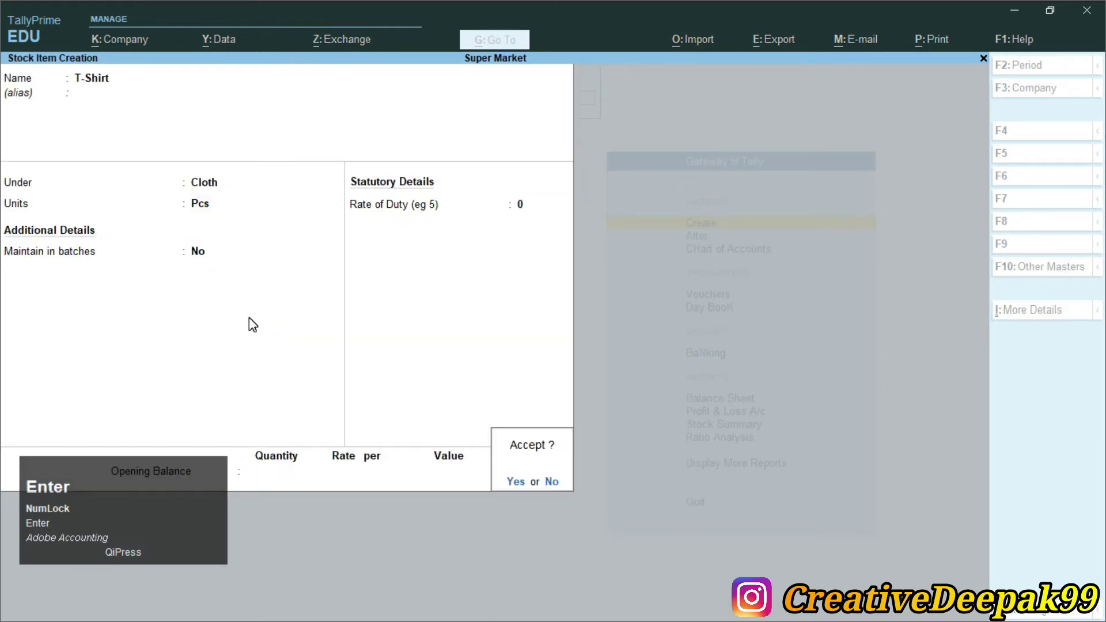
- Check the next cloth item in the practice PDF, then create and save the stock item Shirt under Cloth in Pcs
{"action": "key", "text": "alt+Tab"}
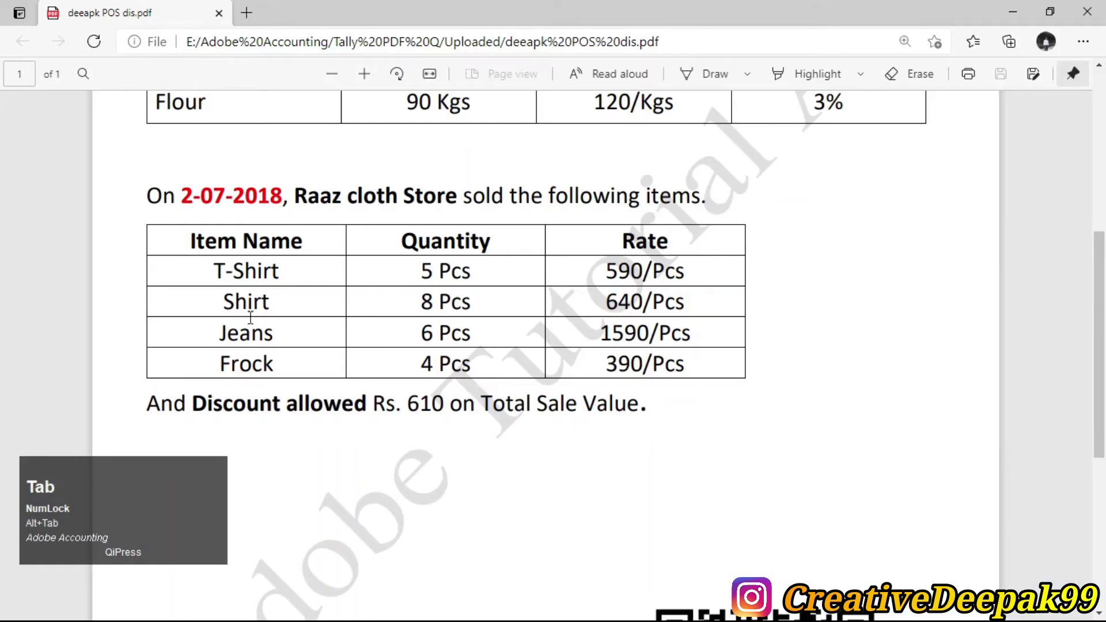
{"action": "key", "text": "alt+Tab"}
{"action": "type", "text": "Shirt"}
{"action": "key", "text": "Return"}
{"action": "type", "text": "c"}
{"action": "key", "text": "Return"}
{"action": "key", "text": "Return"}
{"action": "key", "text": "Return"}
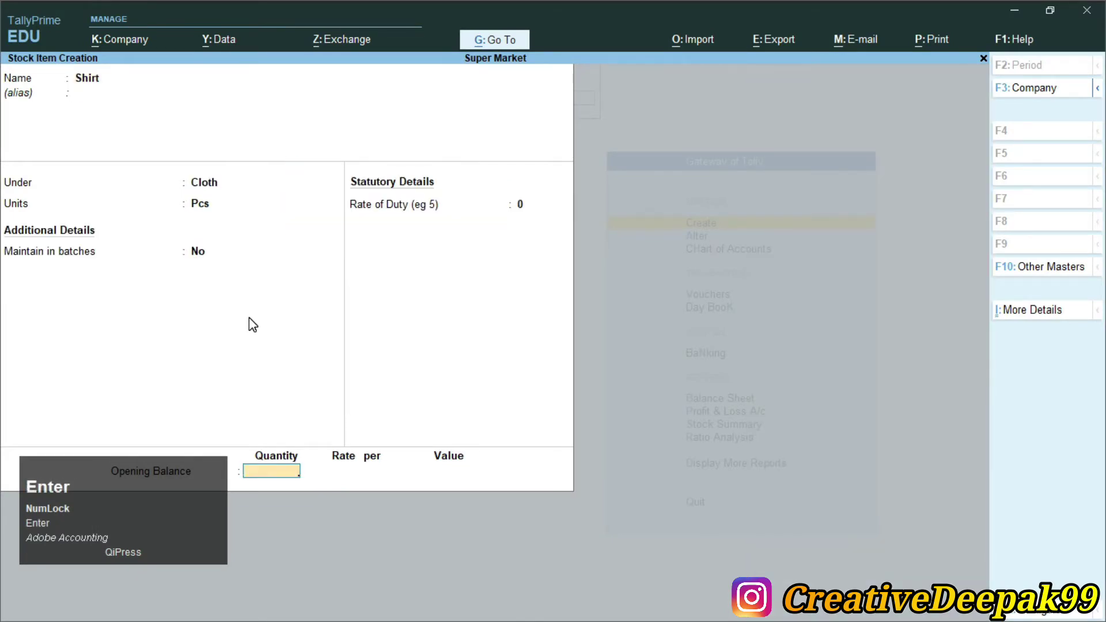
{"action": "key", "text": "Return"}
- Create and save the stock item Jeans under the Cloth group in Pcs, leaving the opening balance empty
{"action": "type", "text": "Jeans"}
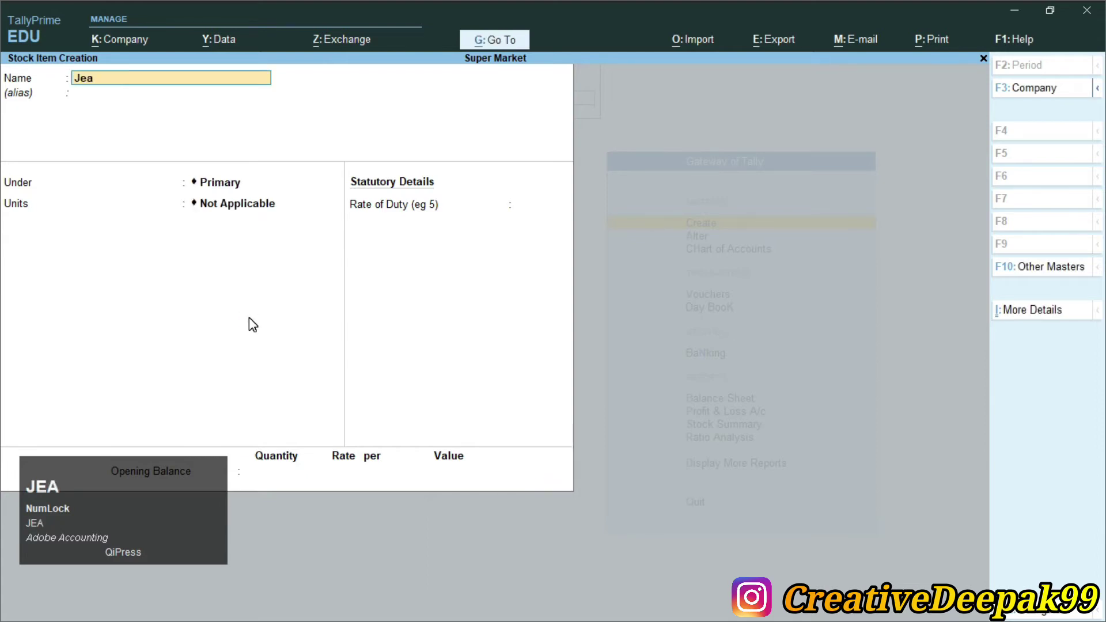
{"action": "key", "text": "Return"}
{"action": "key", "text": "Return"}
{"action": "key", "text": "BackSpace"}
{"action": "key", "text": "Down"}
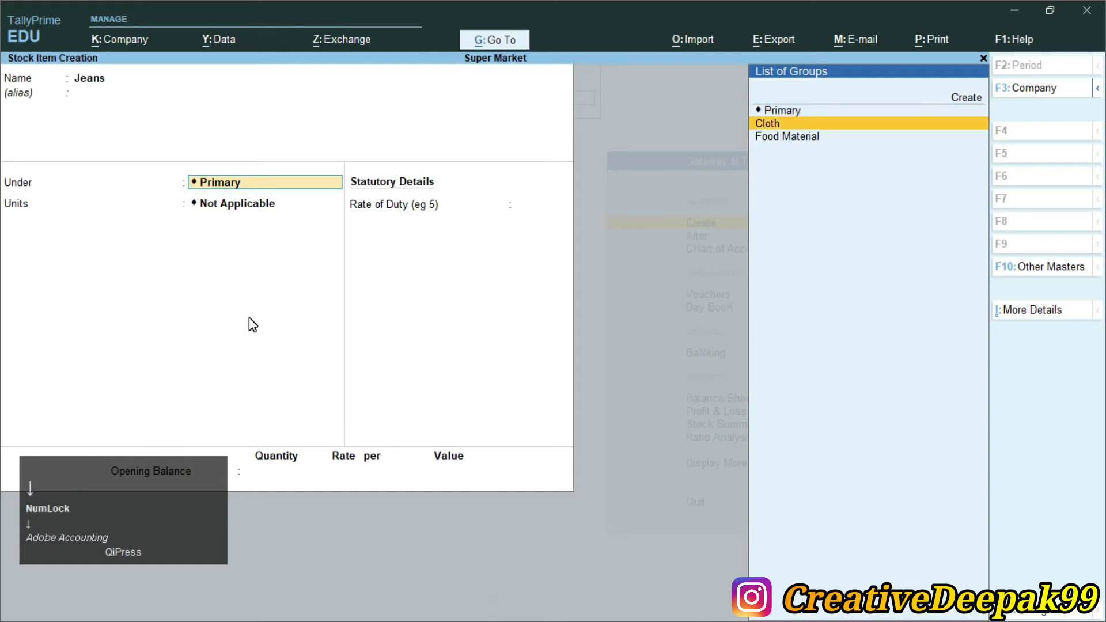
{"action": "key", "text": "Return"}
{"action": "key", "text": "Return"}
{"action": "key", "text": "Return"}
{"action": "key", "text": "Return"}
{"action": "key", "text": "Return"}
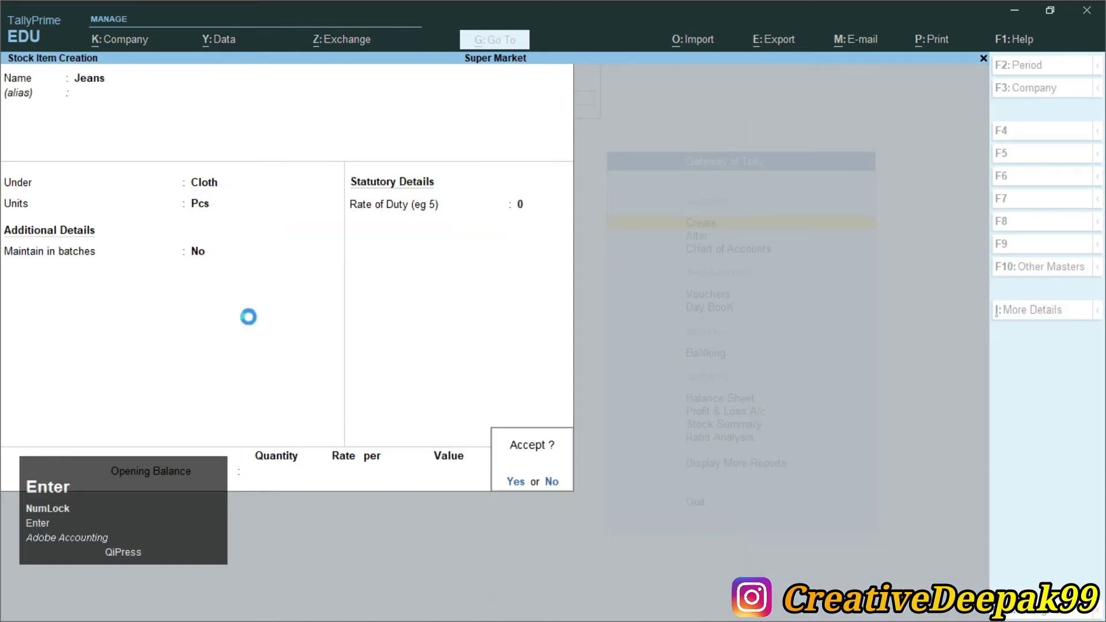
{"action": "key", "text": "Return"}
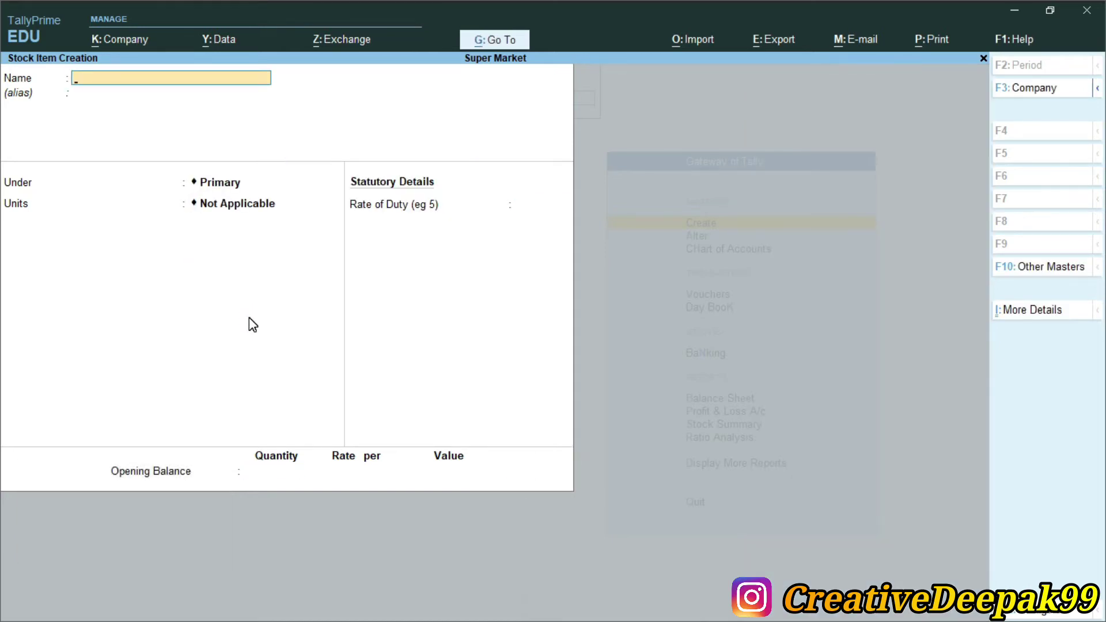
- Check the last cloth item in the practice PDF, create the stock item Frock under Cloth in Pcs, and leave master creation
{"action": "key", "text": "super"}
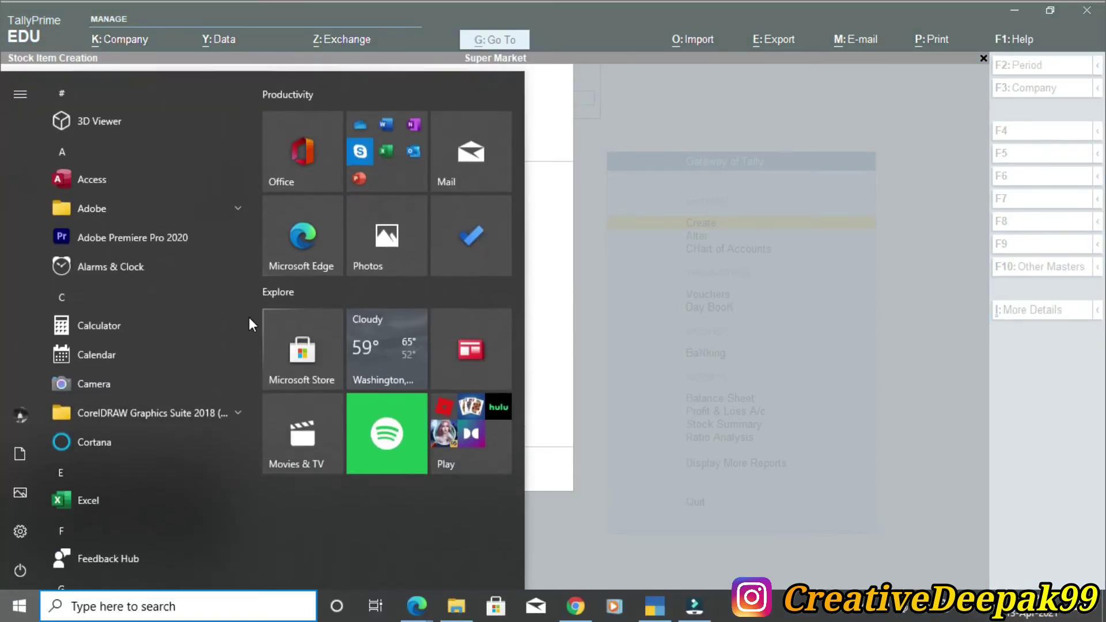
{"action": "key", "text": "super"}
{"action": "key", "text": "alt+Tab"}
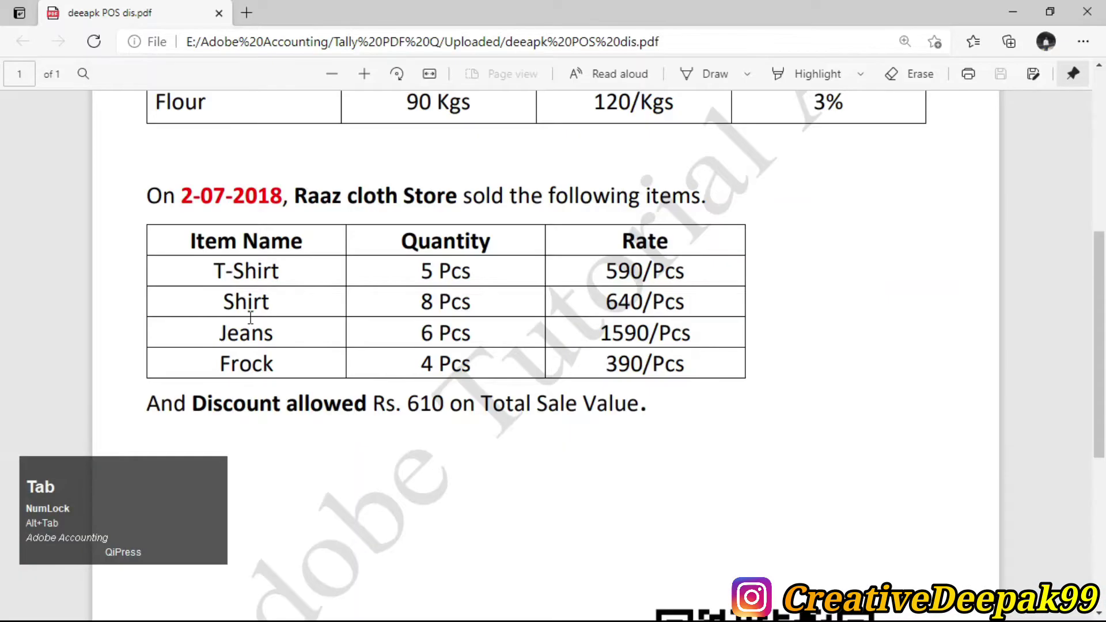
{"action": "key", "text": "alt+Tab"}
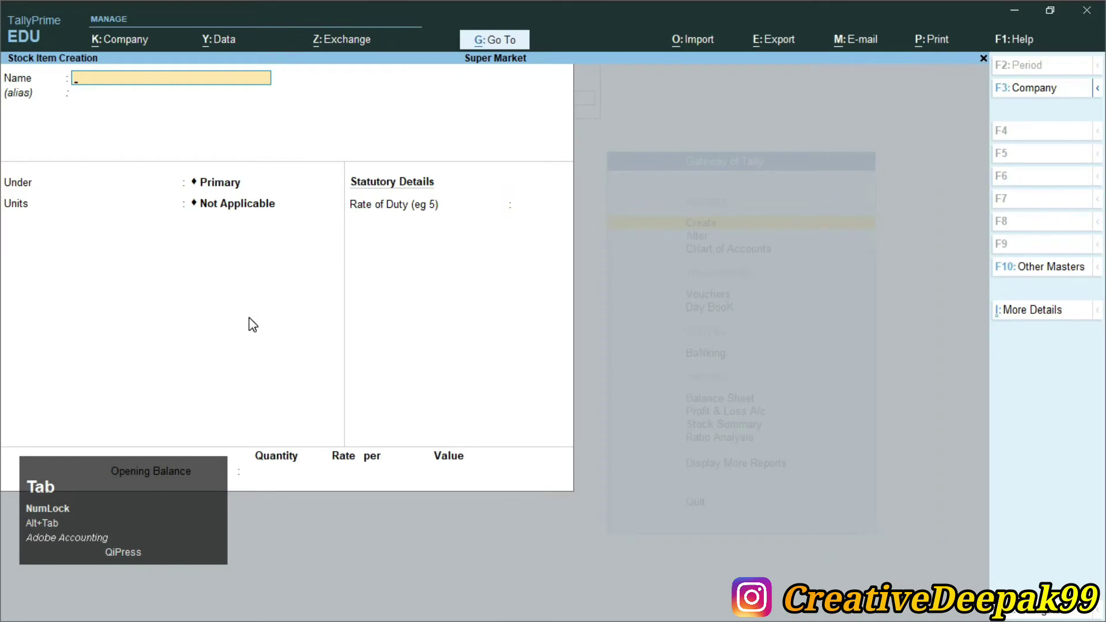
{"action": "type", "text": "Frock"}
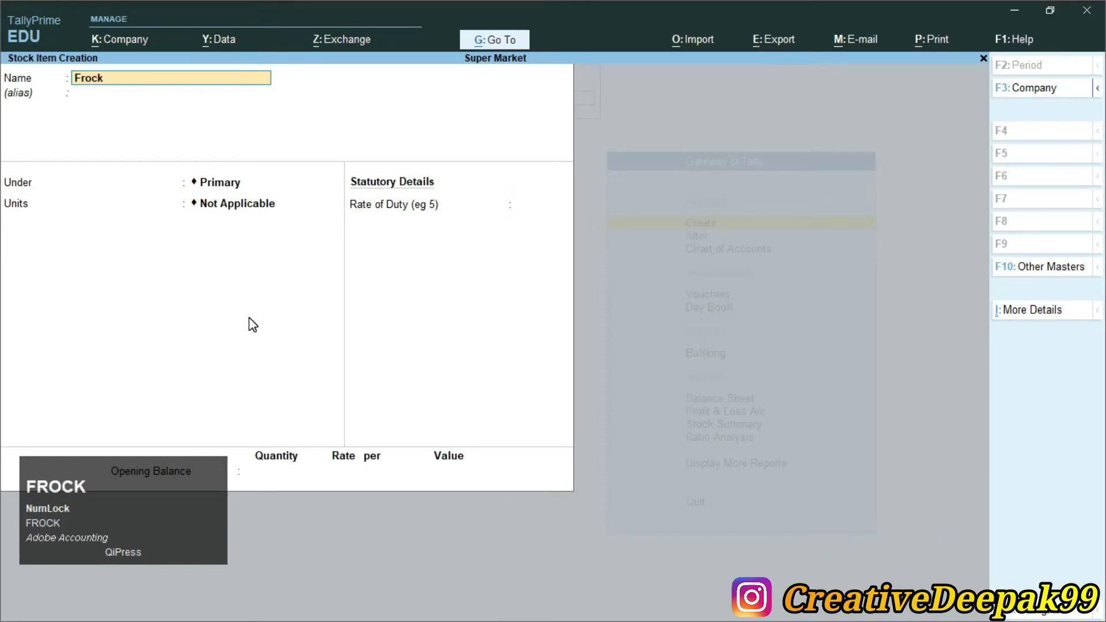
{"action": "key", "text": "Return"}
{"action": "key", "text": "Return"}
{"action": "type", "text": "C"}
{"action": "key", "text": "Return"}
{"action": "type", "text": "Pcs"}
{"action": "key", "text": "Return"}
{"action": "key", "text": "Return"}
{"action": "key", "text": "Return"}
{"action": "key", "text": "Return"}
{"action": "key", "text": "Return"}
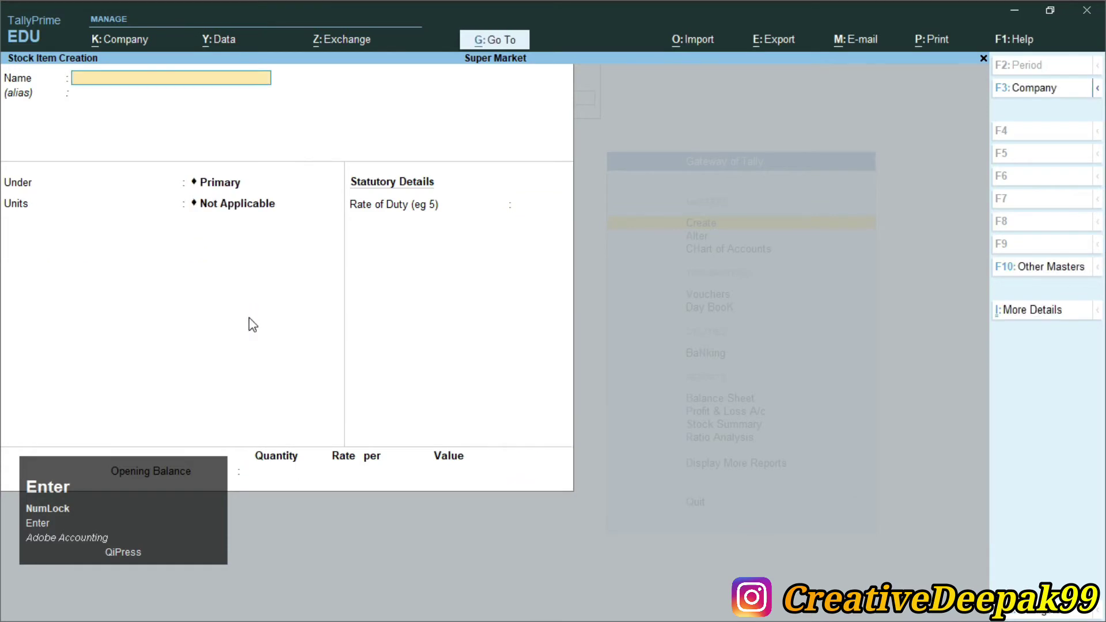
{"action": "key", "text": "Escape"}
{"action": "key", "text": "Return"}
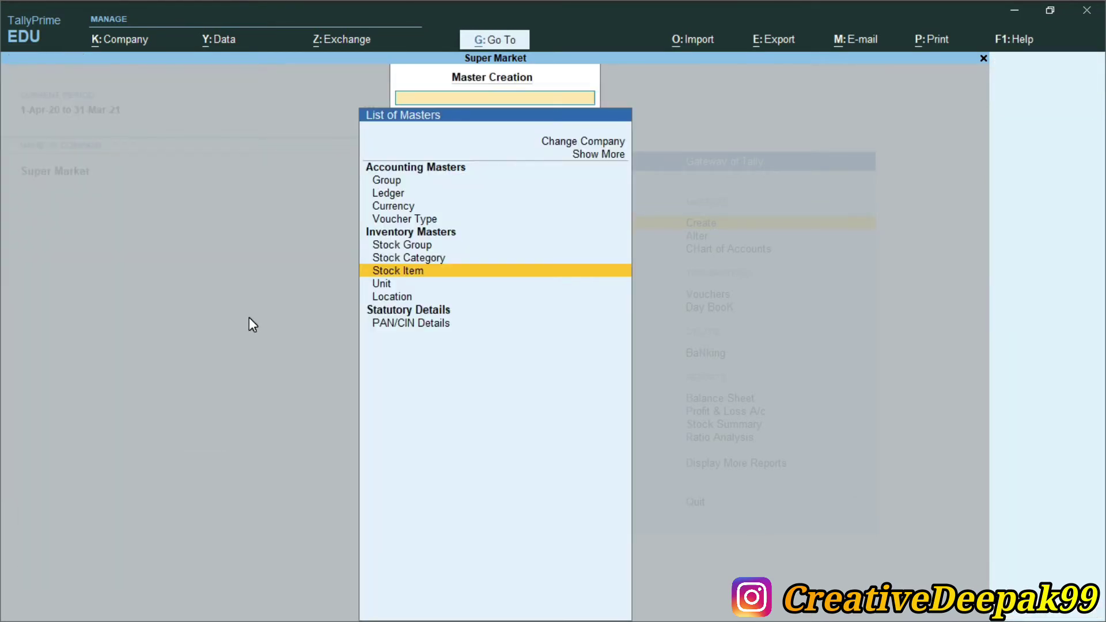
{"action": "key", "text": "Escape"}
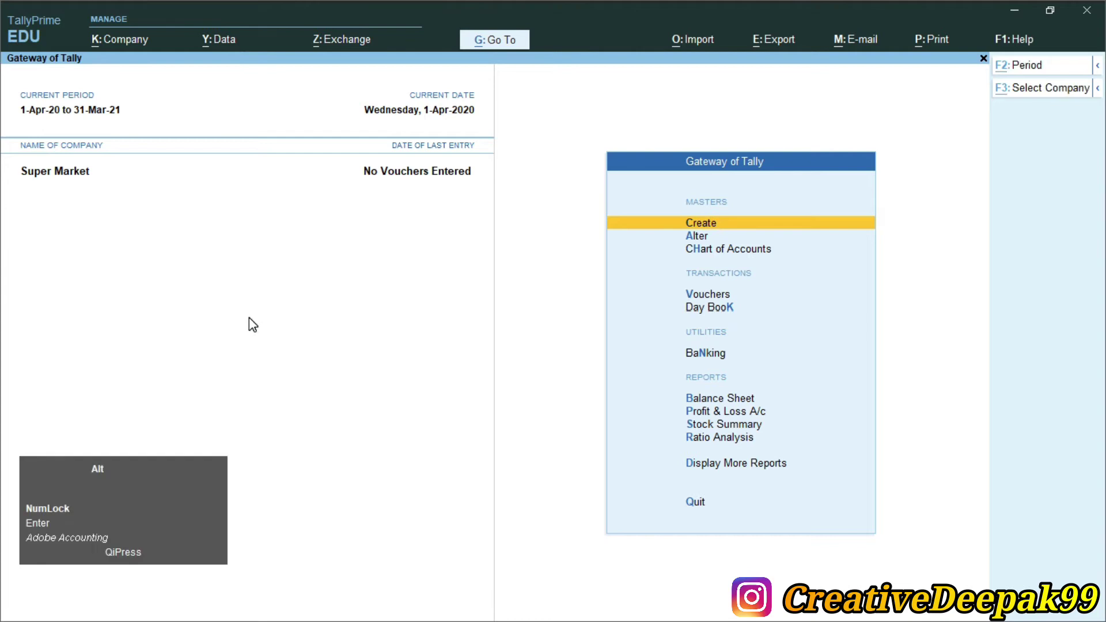
- Review the Deepak Store transaction in the practice PDF for its date, items, quantities, rates and discounts
{"action": "key", "text": "alt+Tab"}
{"action": "scroll", "coordinate": [406, 377], "scroll_direction": "up", "scroll_amount": 3}
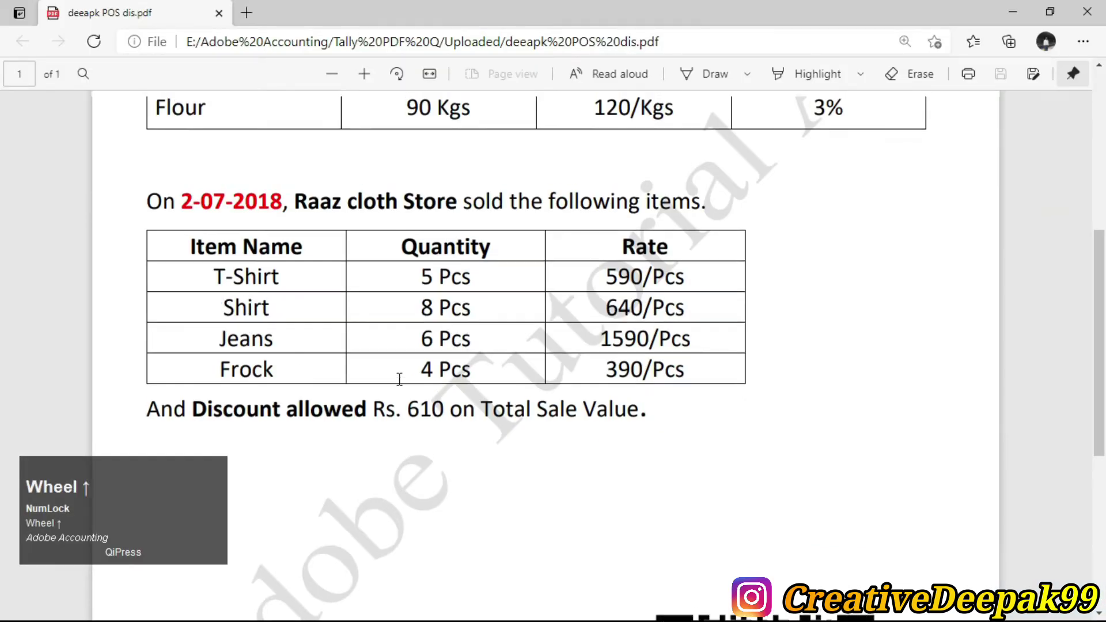
{"action": "scroll", "coordinate": [403, 333], "scroll_direction": "up", "scroll_amount": 4}
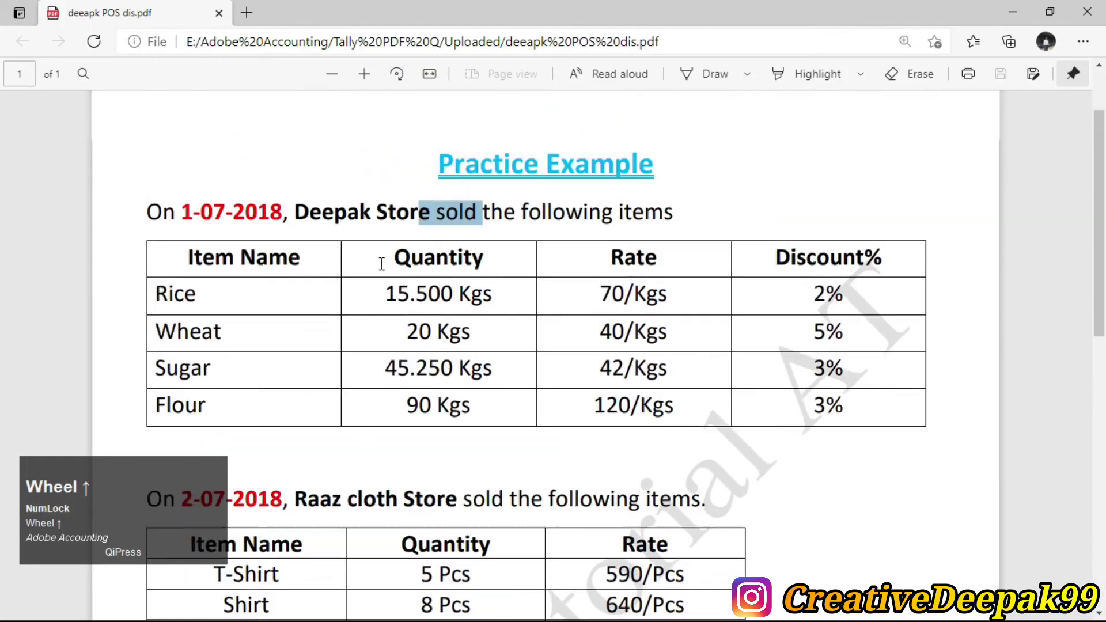
{"action": "scroll", "coordinate": [456, 242], "scroll_direction": "down", "scroll_amount": 2}
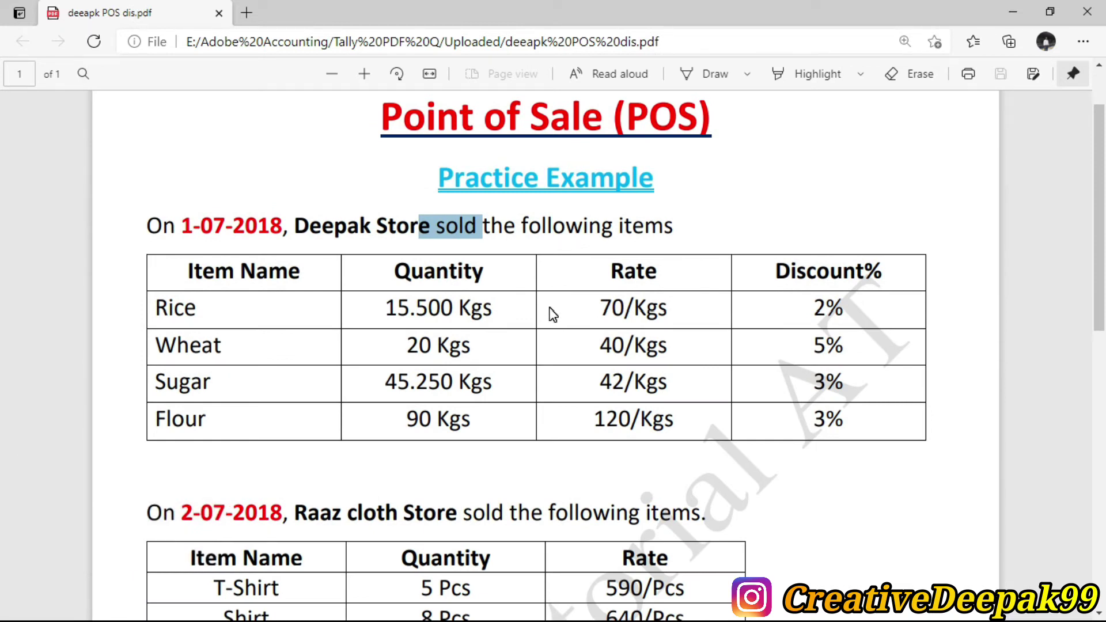
{"action": "scroll", "coordinate": [533, 303], "scroll_direction": "down", "scroll_amount": 2}
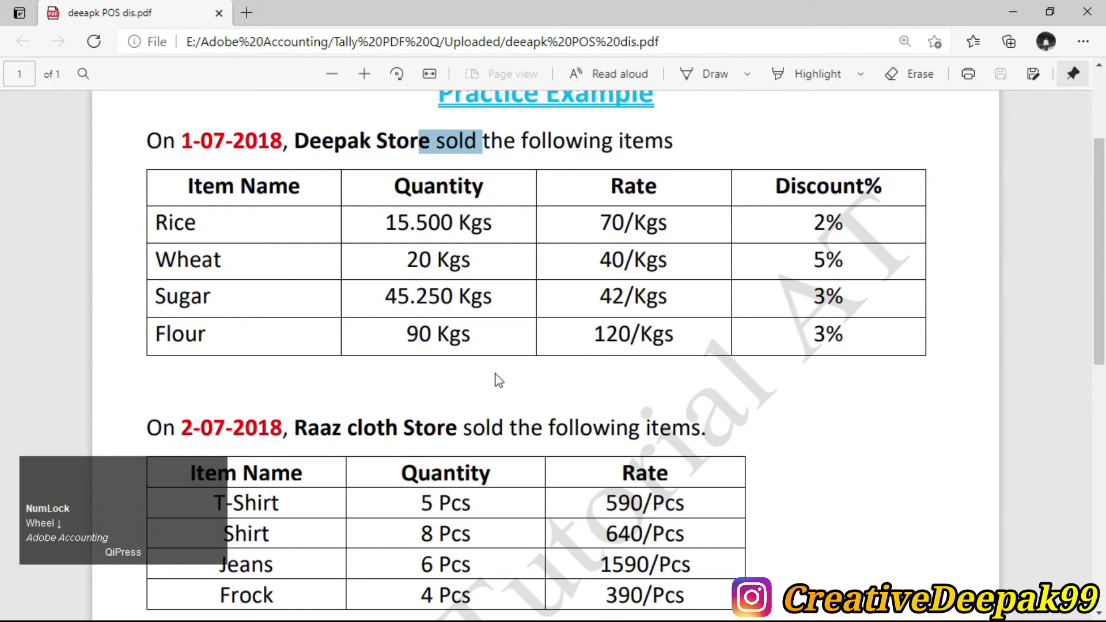
{"action": "left_click", "coordinate": [482, 341]}
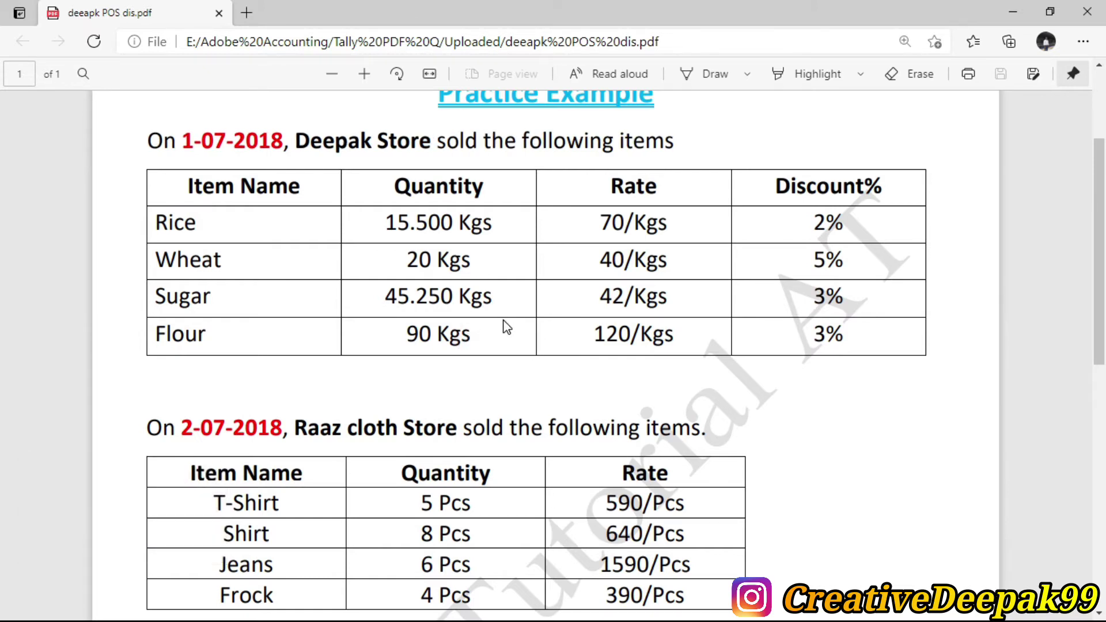
{"action": "scroll", "coordinate": [506, 324], "scroll_direction": "up", "scroll_amount": 2}
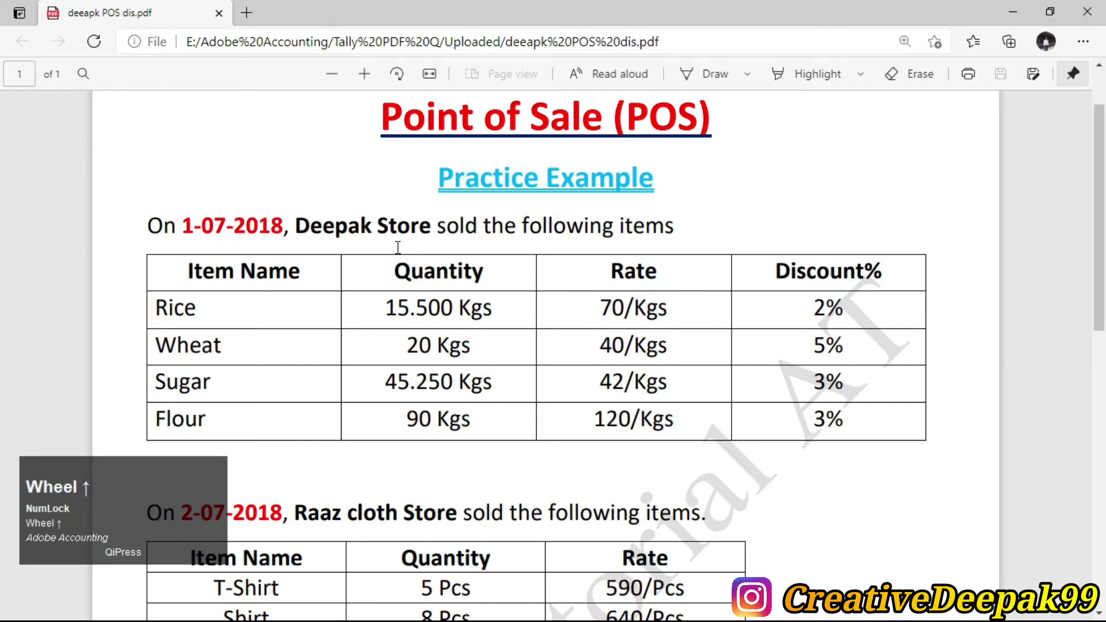
- Return to TallyPrime, open voucher entry and choose the Pos Invoice type for the sales voucher
{"action": "key", "text": "alt+Tab"}
{"action": "key", "text": "Down"}
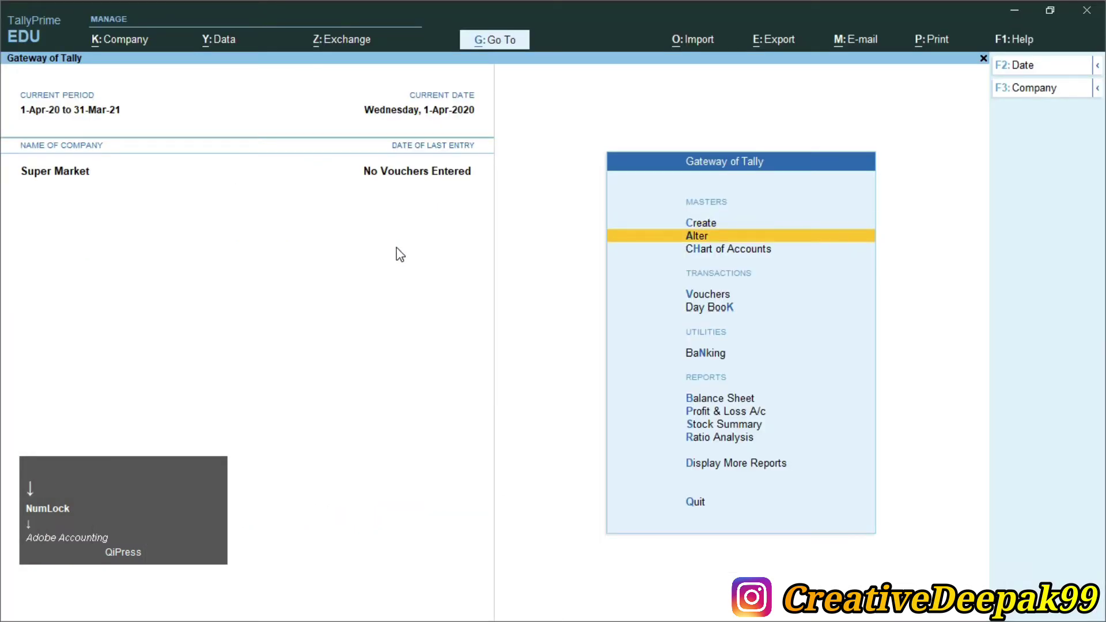
{"action": "key", "text": "Down"}
{"action": "key", "text": "Down"}
{"action": "key", "text": "Return"}
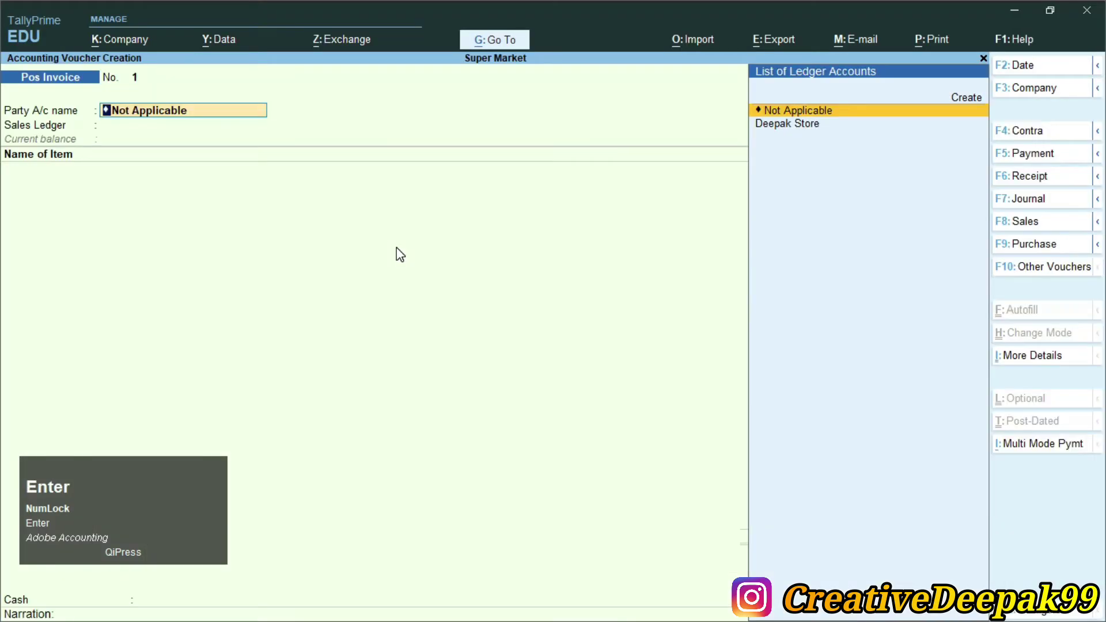
{"action": "key", "text": "F8"}
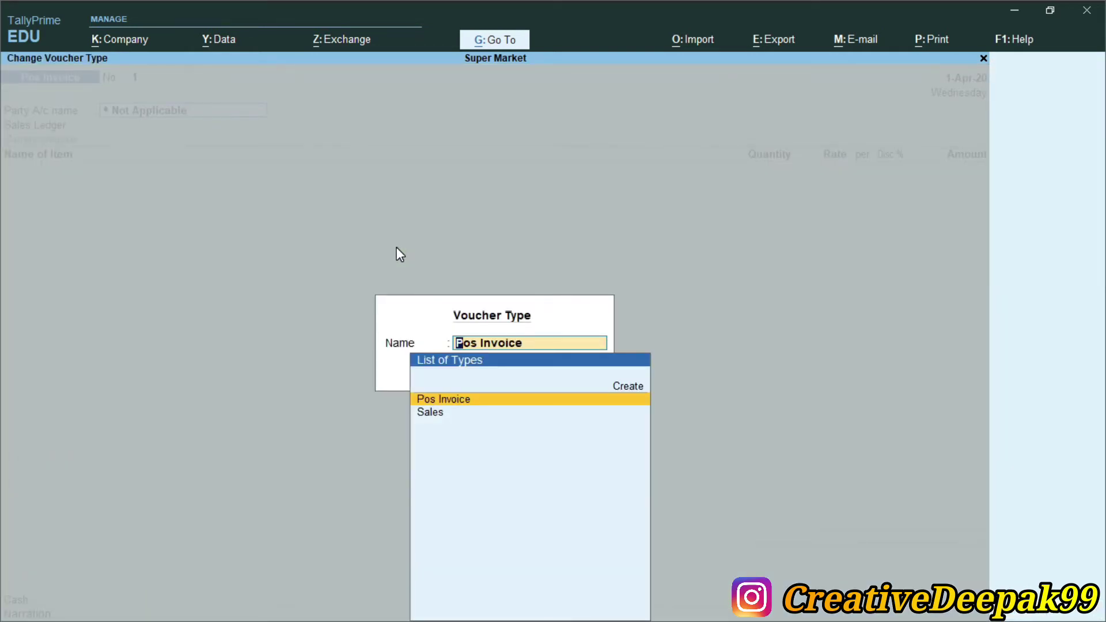
{"action": "key", "text": "Down"}
{"action": "key", "text": "Up"}
{"action": "key", "text": "Return"}
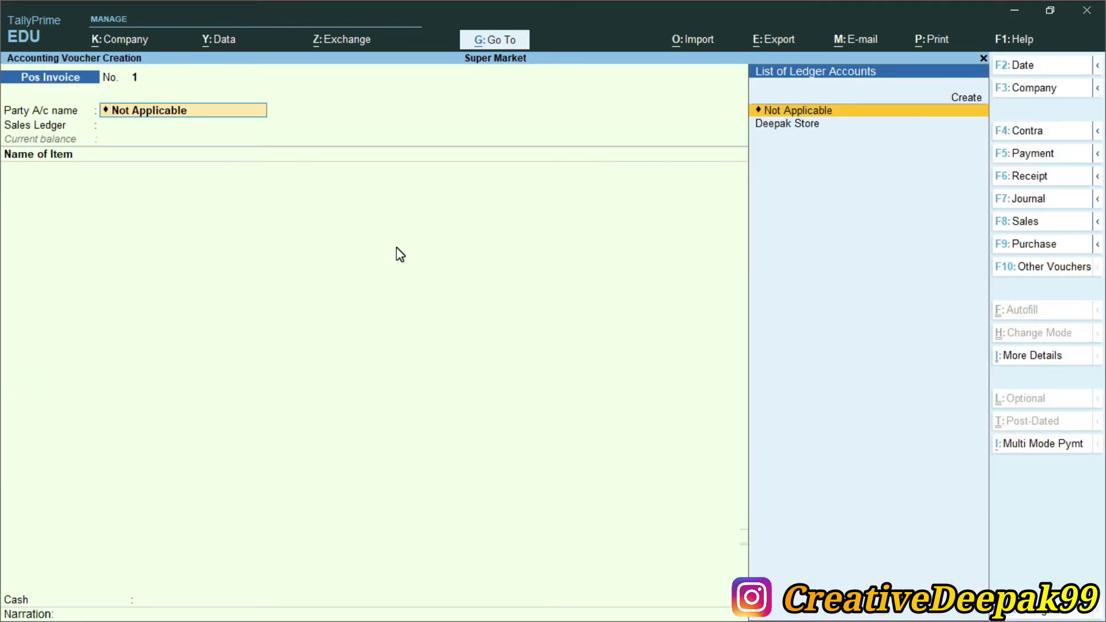
- Select Deepak Store as the invoice's party account and keep its buyer and mailing names
{"action": "key", "text": "Down"}
{"action": "key", "text": "Return"}
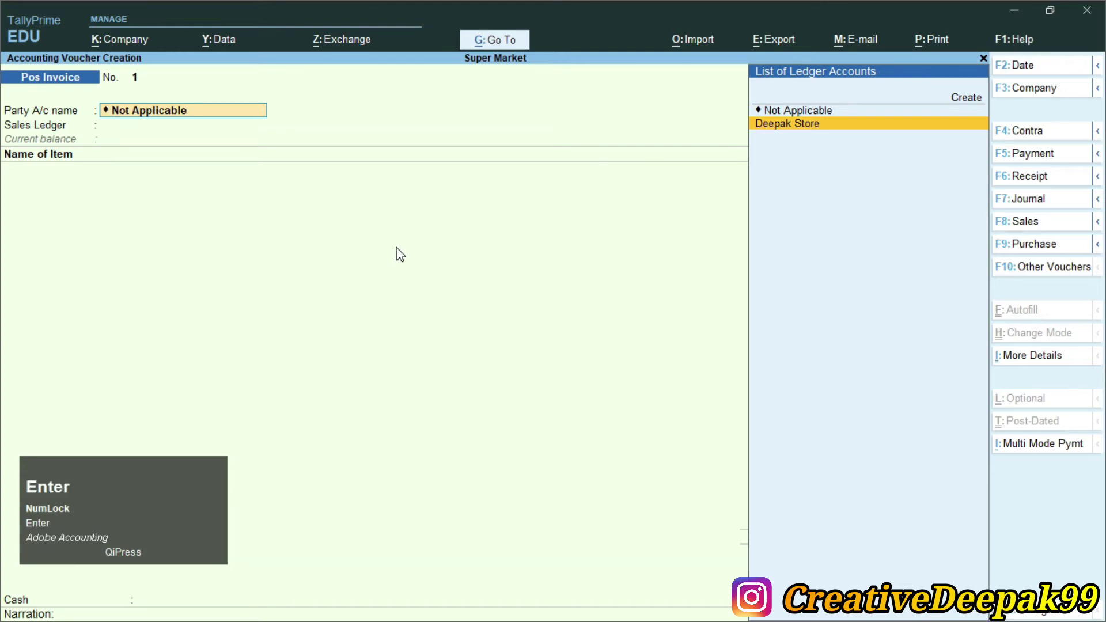
{"action": "key", "text": "Return"}
{"action": "key", "text": "Return"}
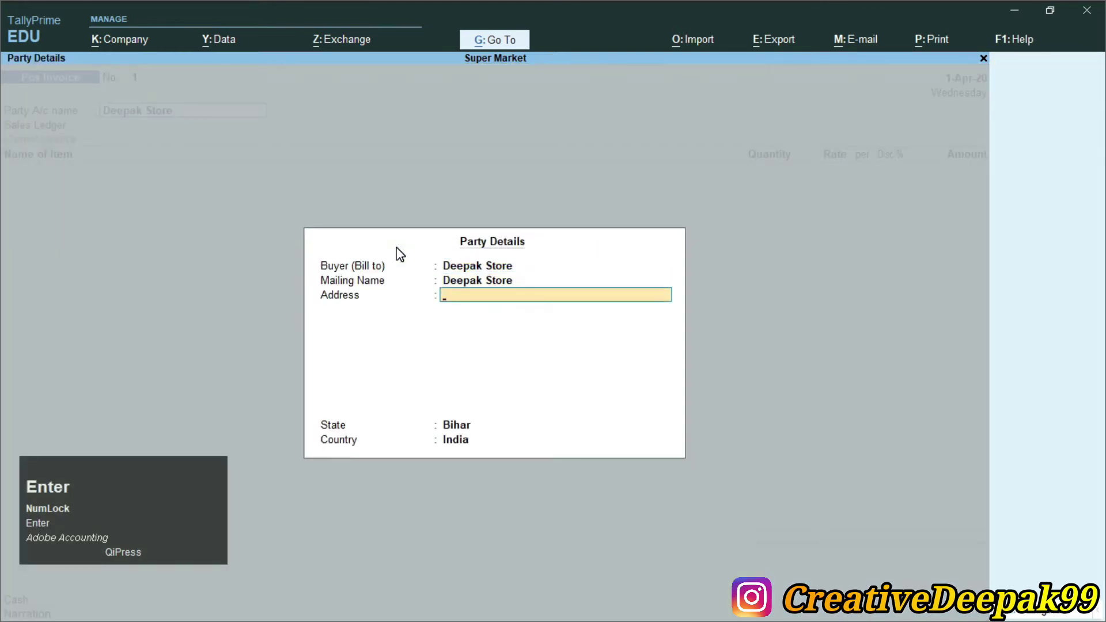
- Enter the buyer's street and city in the address field of the party details
{"action": "type", "text": "Jair"}
{"action": "key", "text": "BackSpace"}
{"action": "key", "text": "BackSpace"}
{"action": "type", "text": "l Roa"}
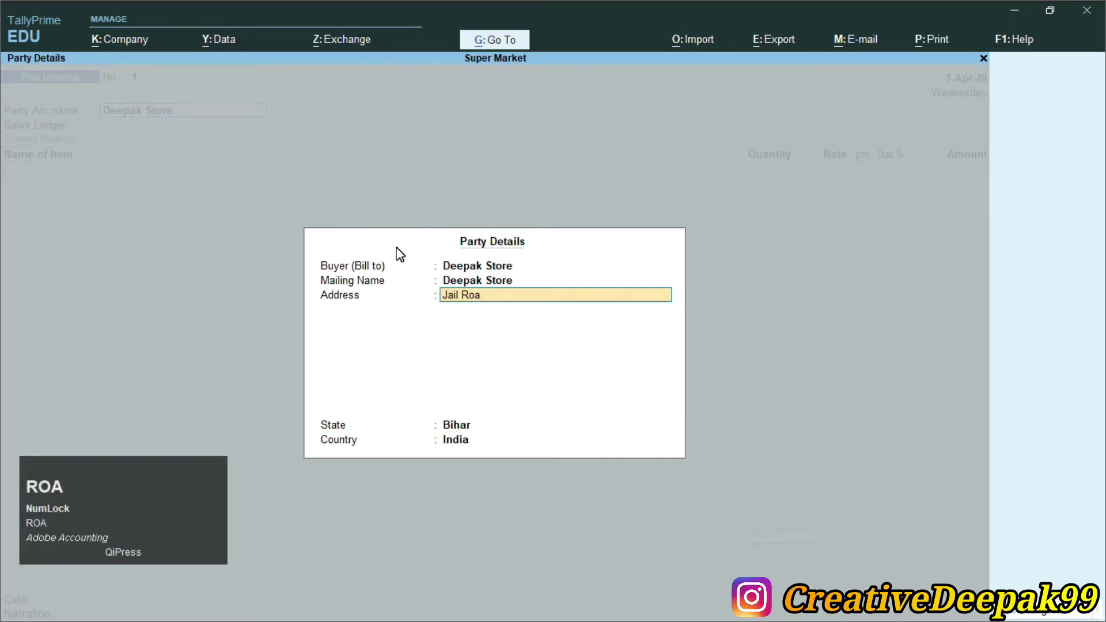
{"action": "type", "text": "d, Arrah"}
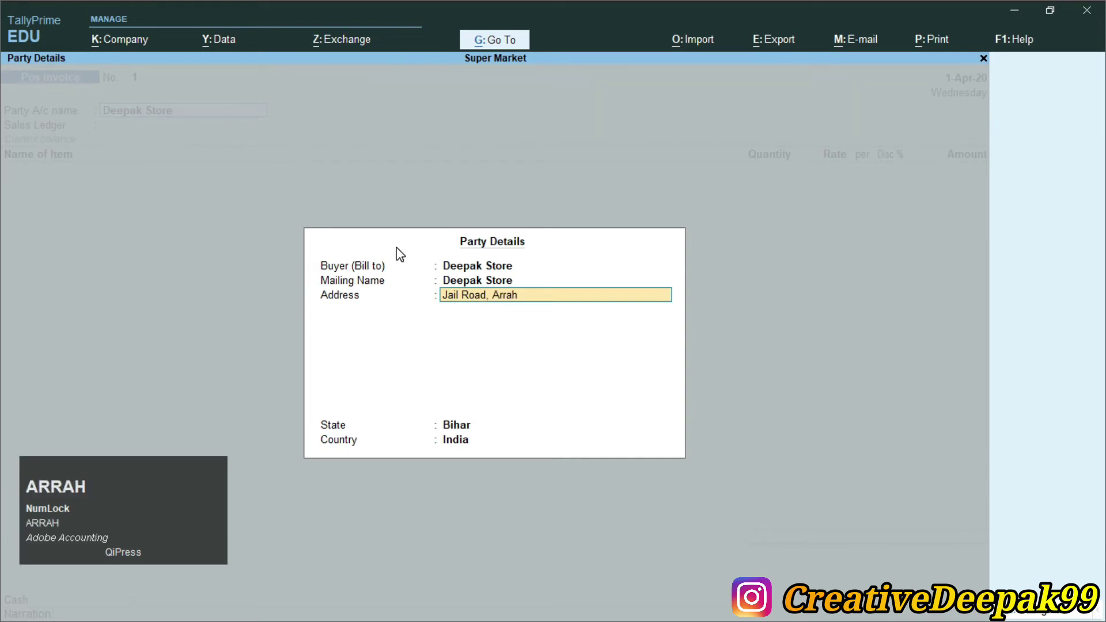
- Accept the party details with Bihar and India as state and country, and choose Sales as the sales ledger
{"action": "key", "text": "Return"}
{"action": "key", "text": "Return"}
{"action": "key", "text": "Return"}
{"action": "key", "text": "Return"}
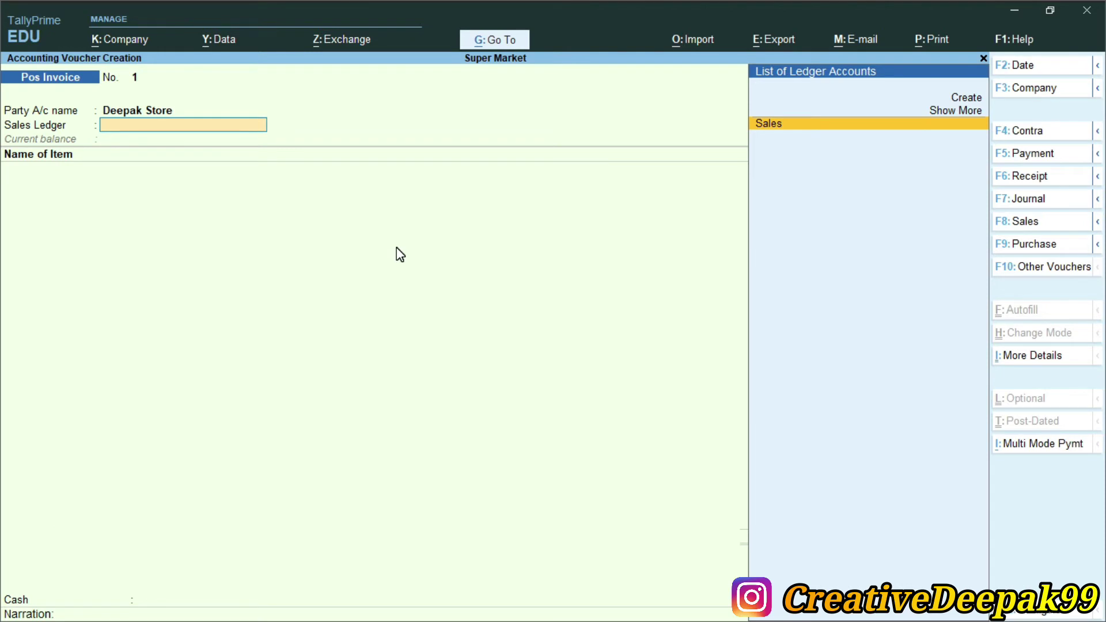
{"action": "key", "text": "Return"}
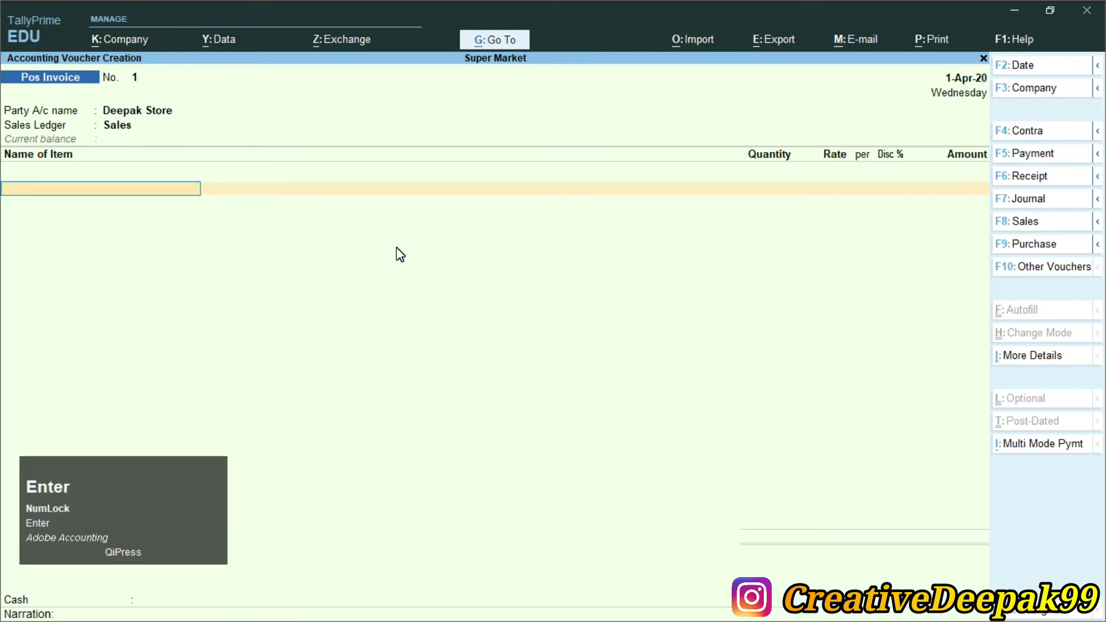
- Check the first Deepak Store item in the practice PDF and add Rice to the POS invoice
{"action": "key", "text": "alt+Tab"}
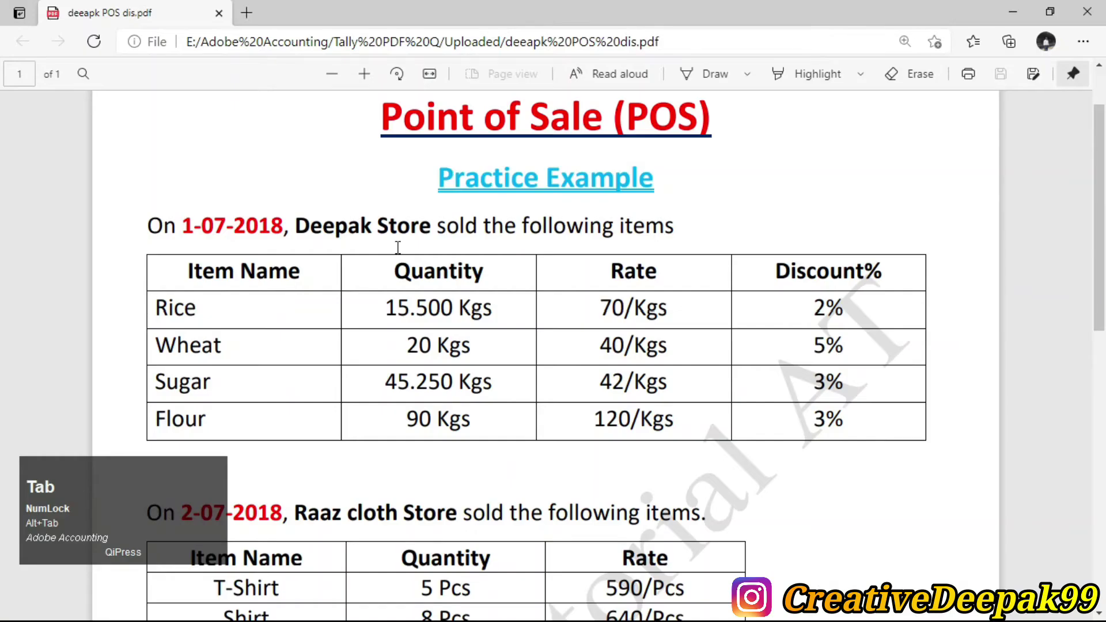
{"action": "key", "text": "alt+Tab"}
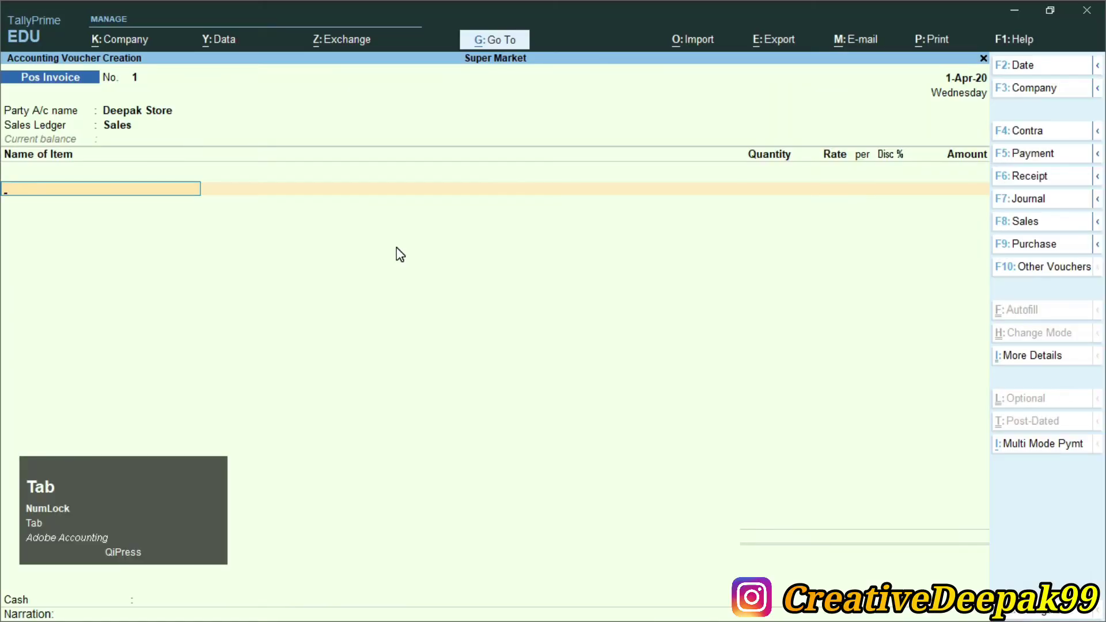
{"action": "type", "text": "R"}
{"action": "key", "text": "Return"}
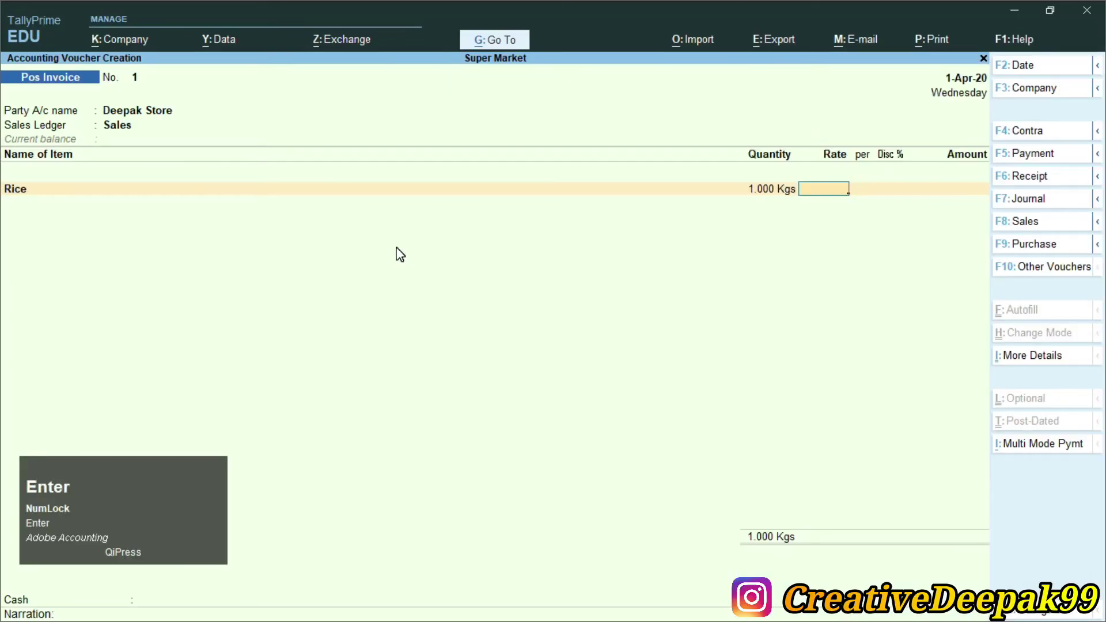
- Set the Rice line's quantity to 15.500 Kgs and its rate to 70 per Kgs, as given in the practice PDF
{"action": "key", "text": "alt+Tab"}
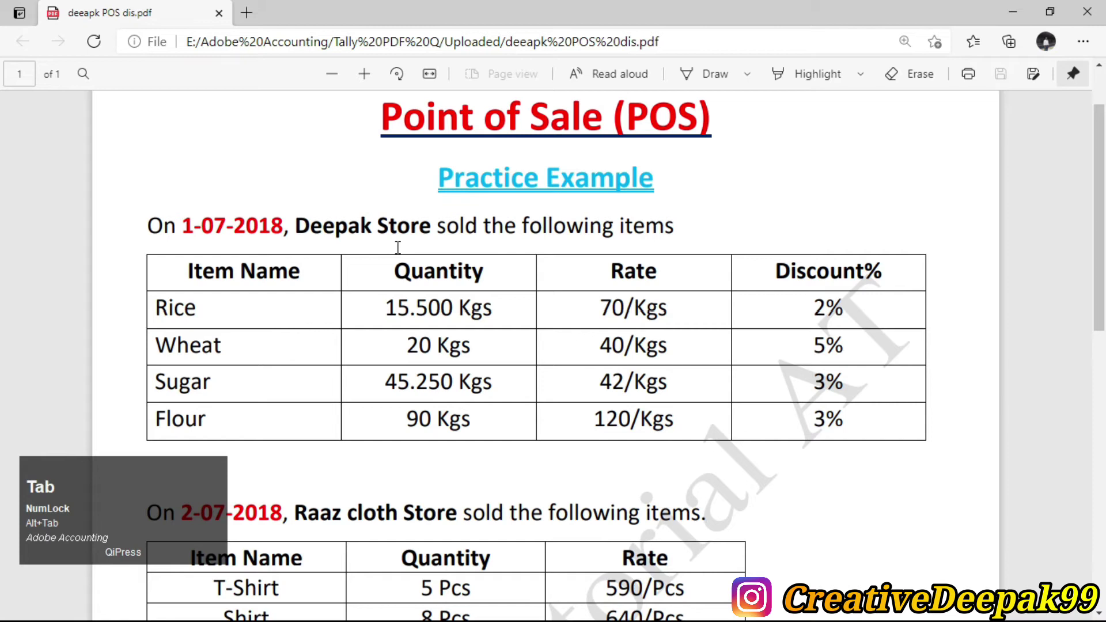
{"action": "key", "text": "alt+Tab"}
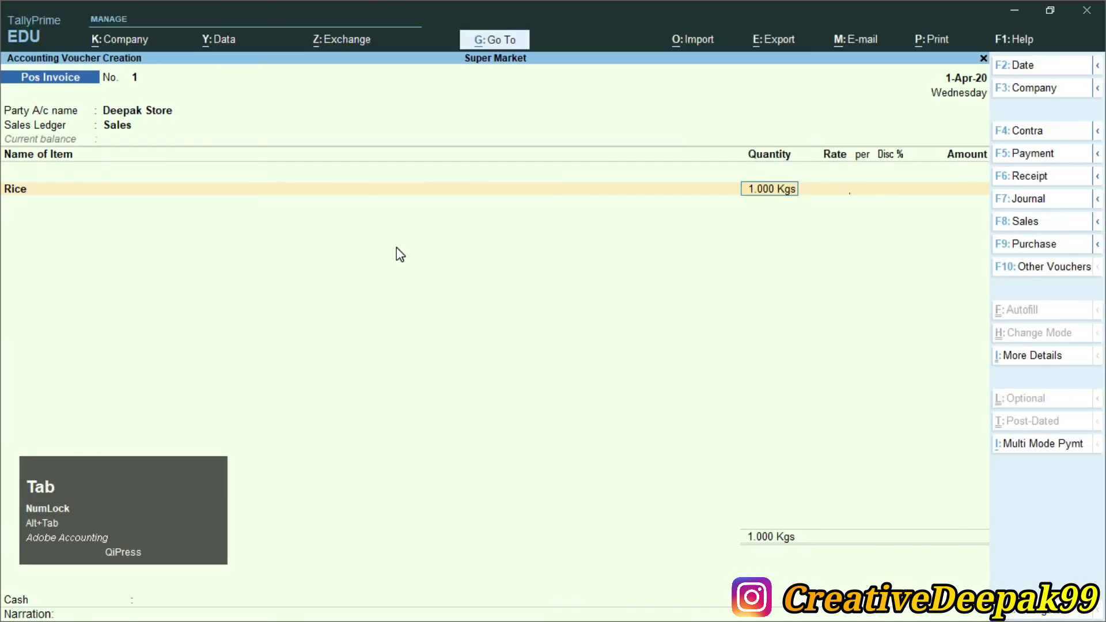
{"action": "type", "text": "15.500"}
{"action": "key", "text": "Return"}
{"action": "type", "text": "70"}
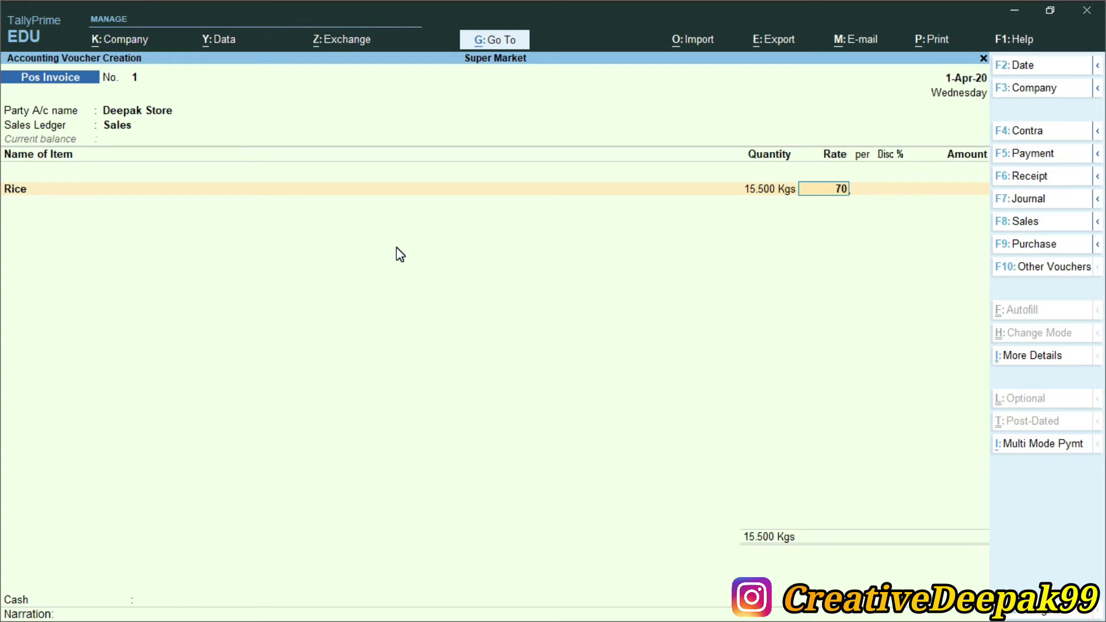
{"action": "key", "text": "Return"}
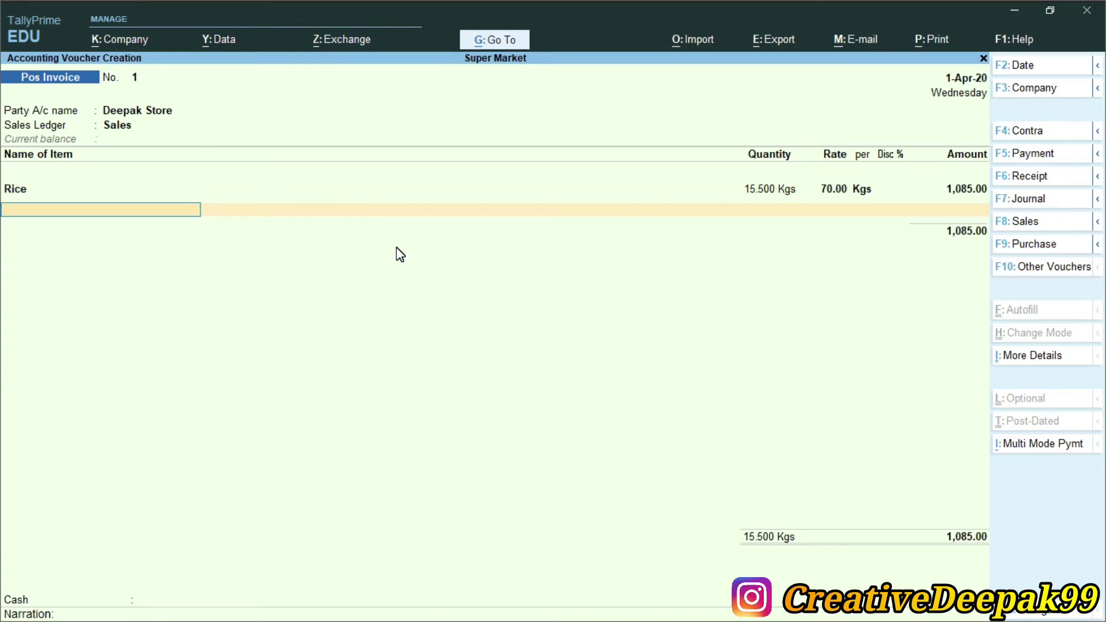
- Go back to the Rice line's discount, check it in the practice PDF and set it to 2 %
{"action": "key", "text": "BackSpace"}
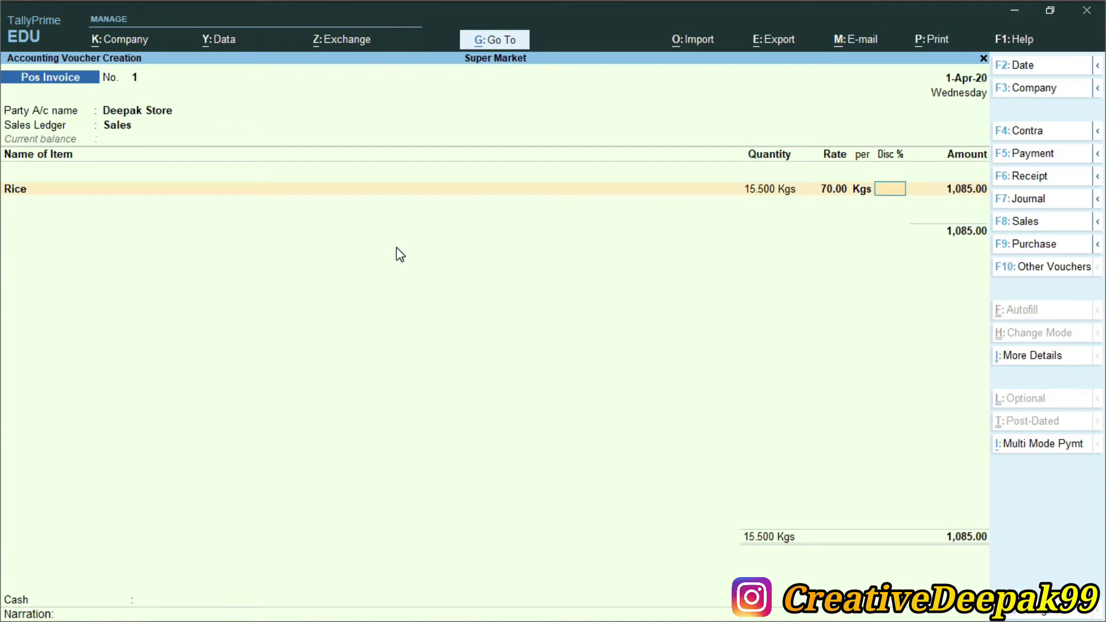
{"action": "key", "text": "alt+Tab"}
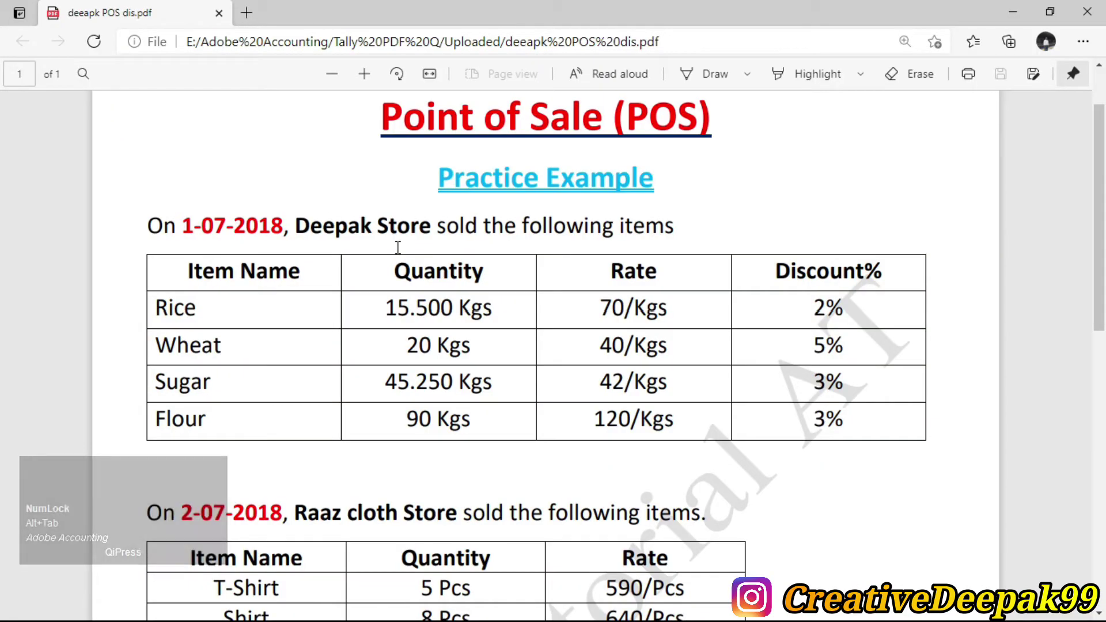
{"action": "key", "text": "alt+Tab"}
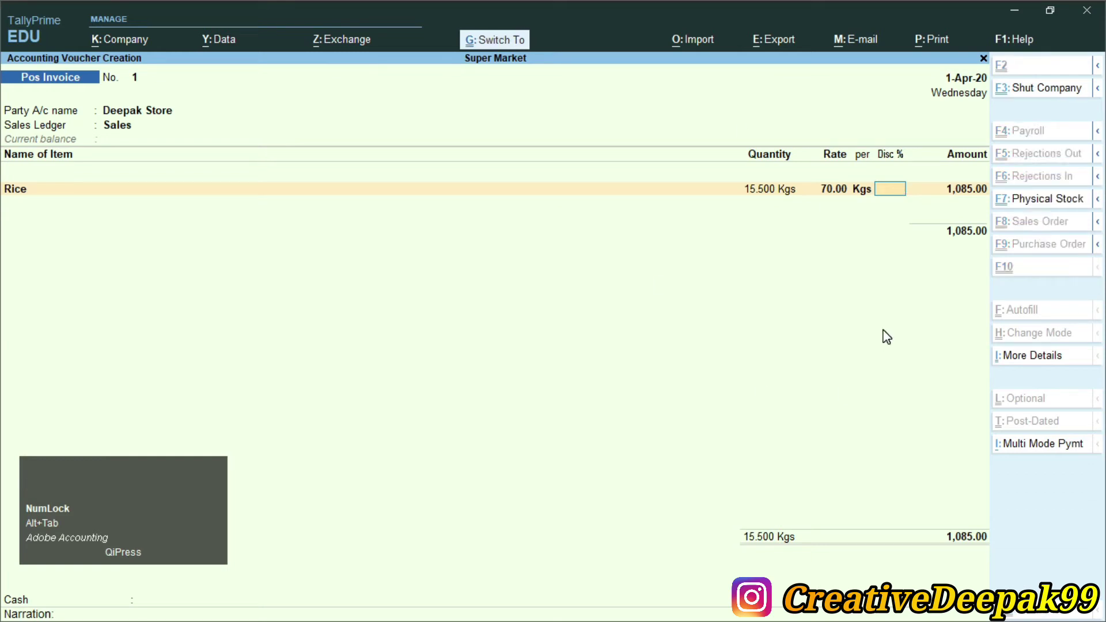
{"action": "key", "text": "ctrl+2"}
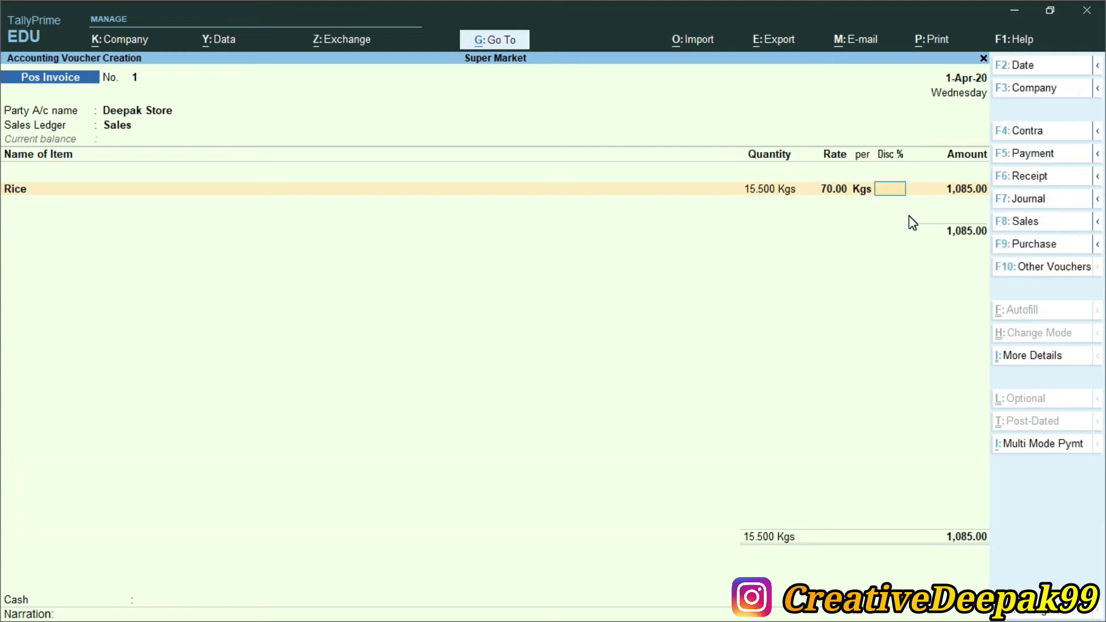
{"action": "type", "text": "2"}
{"action": "key", "text": "Return"}
{"action": "key", "text": "Return"}
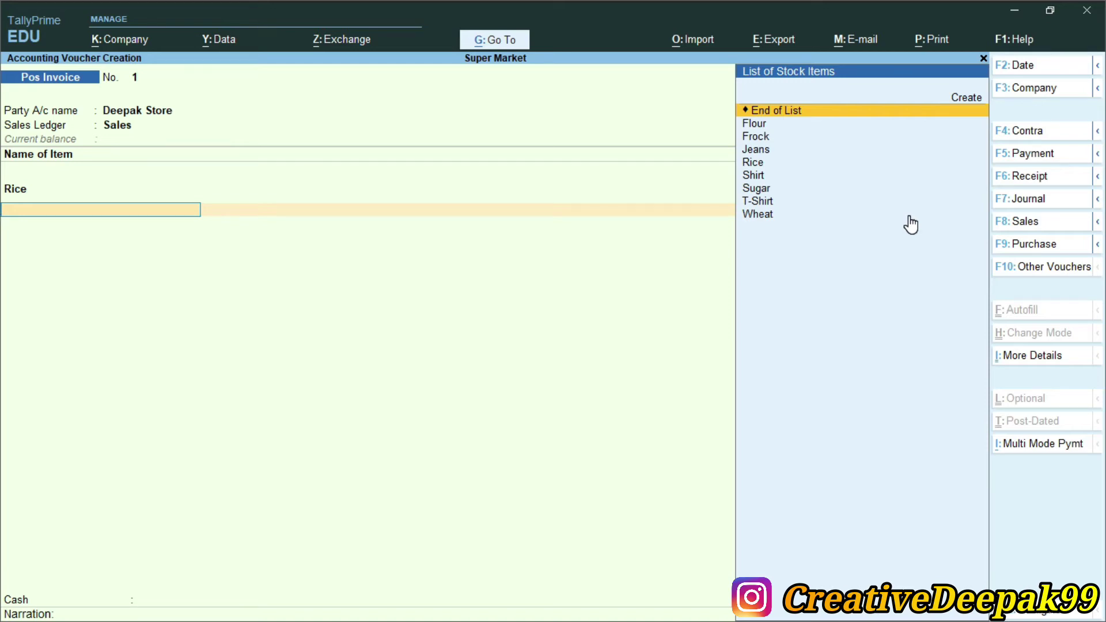
- Check the second item in the practice PDF and add Wheat as the next invoice line
{"action": "key", "text": "alt+Tab"}
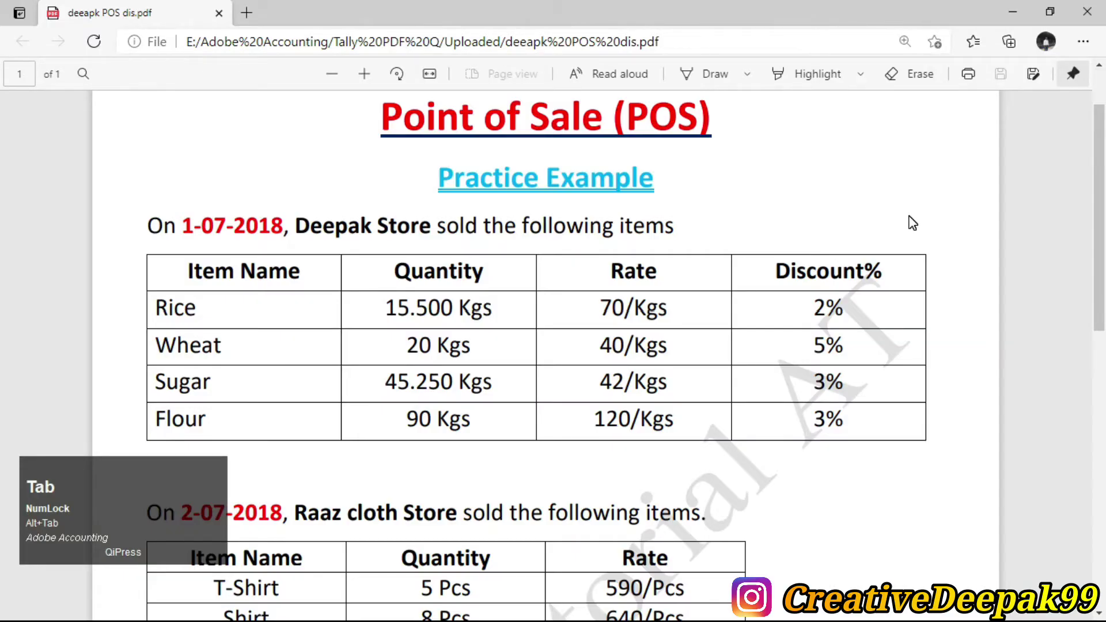
{"action": "key", "text": "alt+Tab"}
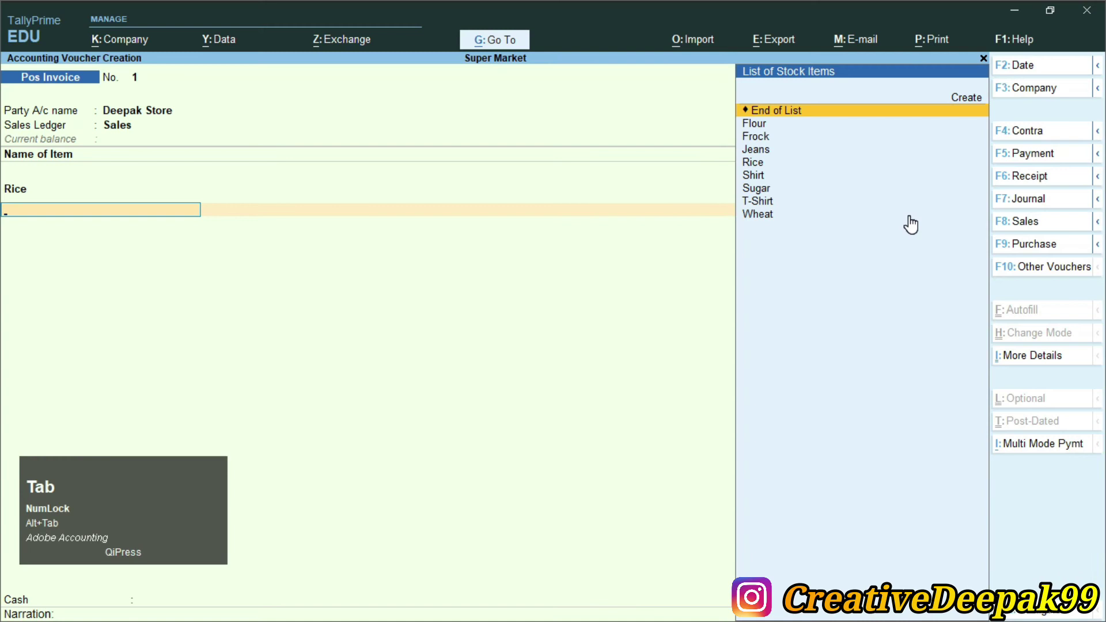
{"action": "type", "text": "W"}
{"action": "key", "text": "Return"}
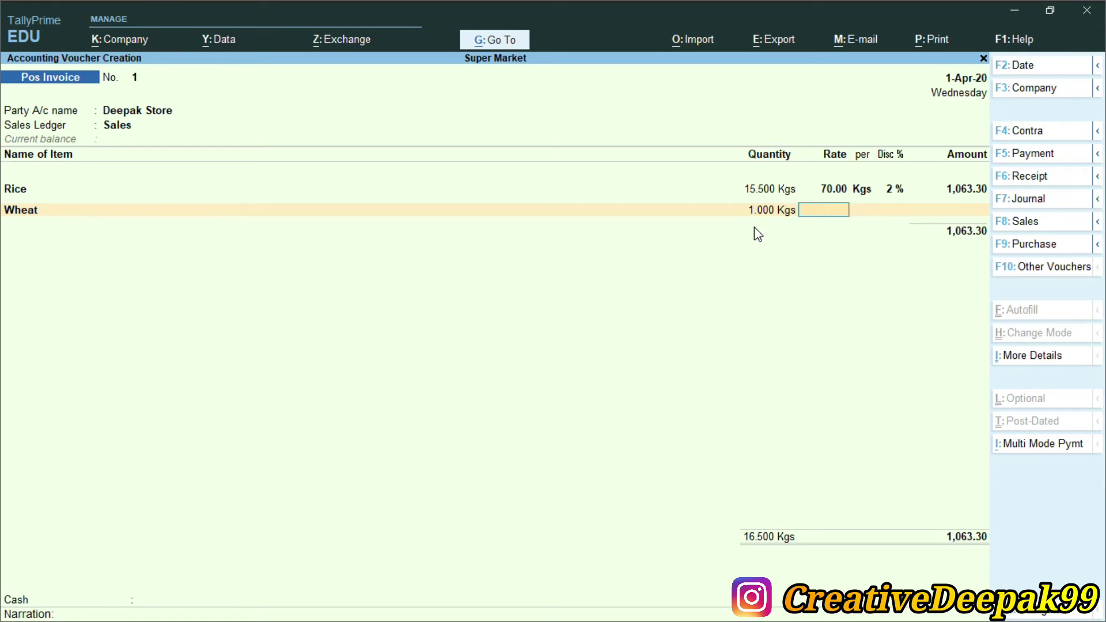
- Using the practice PDF, set the Wheat line to 20 Kgs at a rate of 40 with a 5 % discount
{"action": "key", "text": "alt+Tab"}
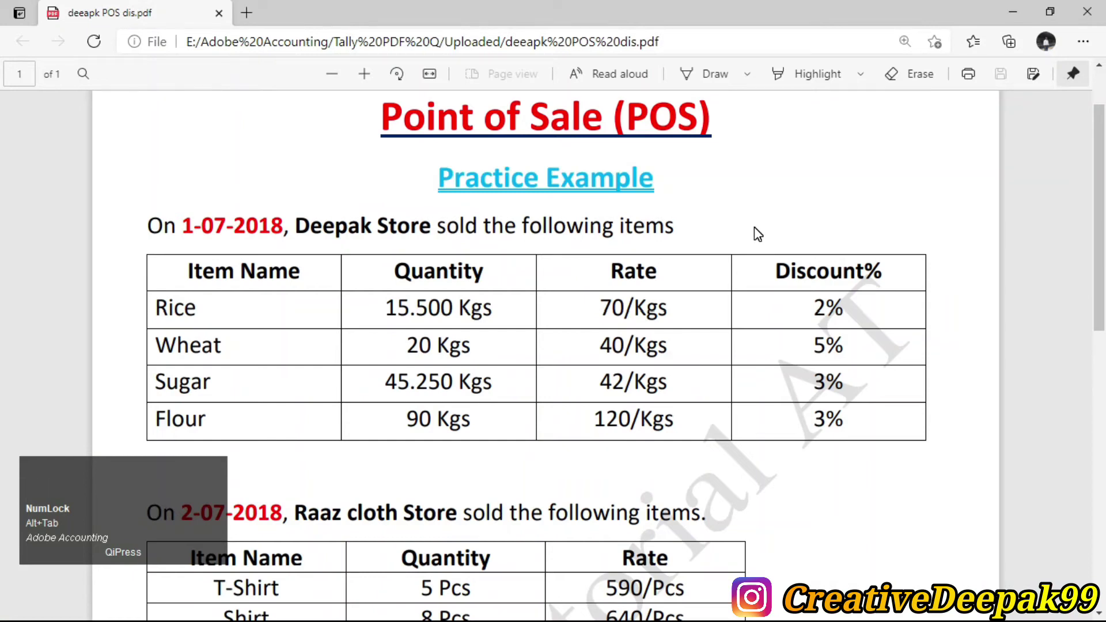
{"action": "key", "text": "alt+Tab"}
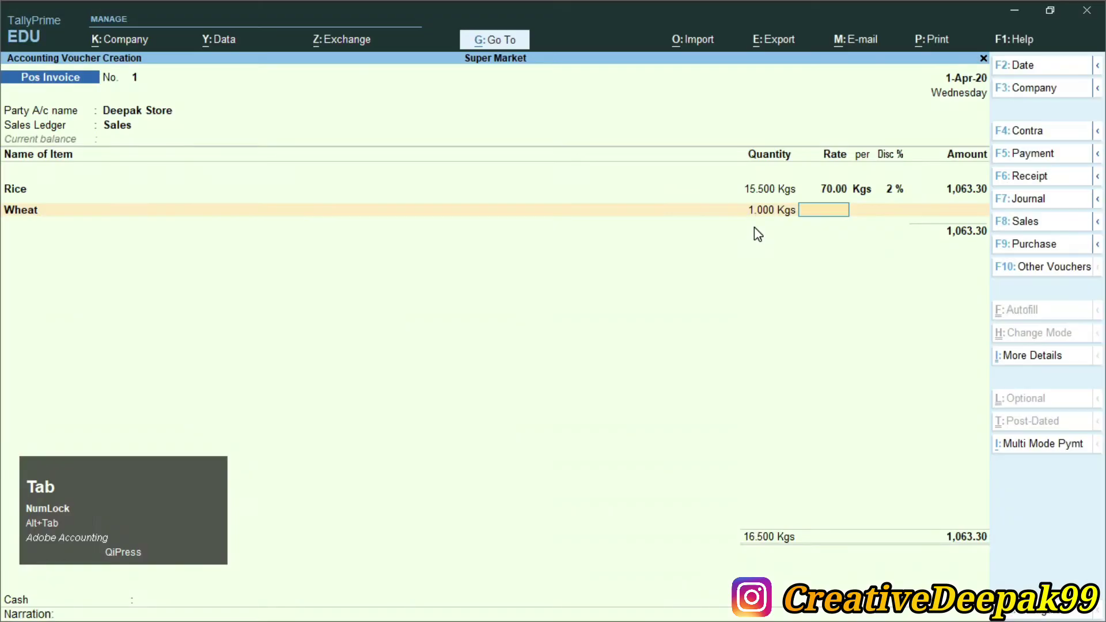
{"action": "key", "text": "BackSpace"}
{"action": "type", "text": "20"}
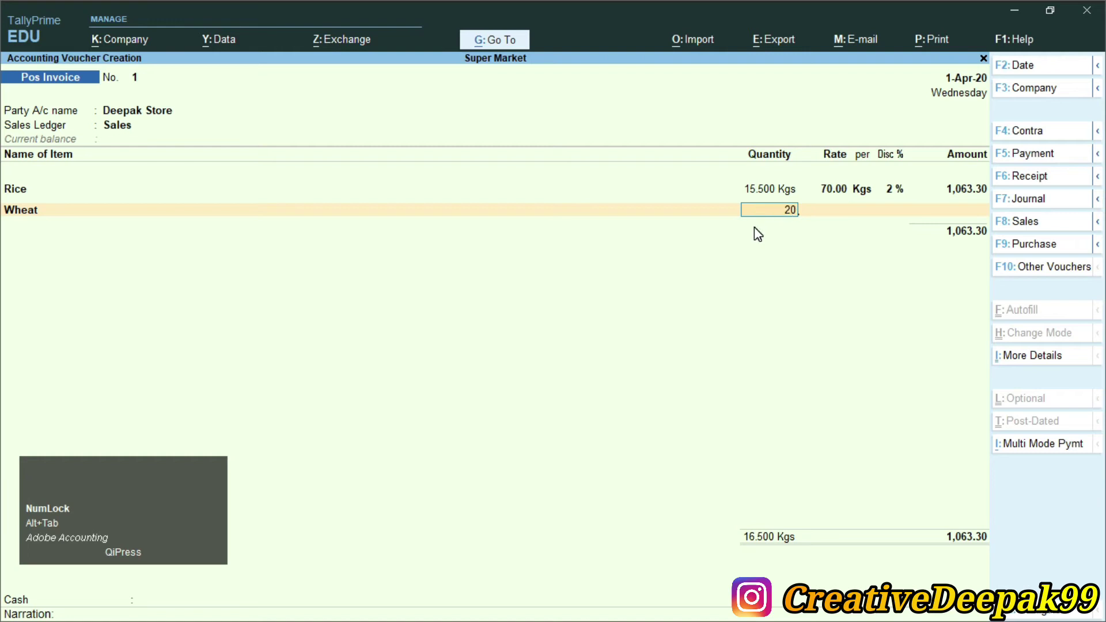
{"action": "key", "text": "Return"}
{"action": "type", "text": "40"}
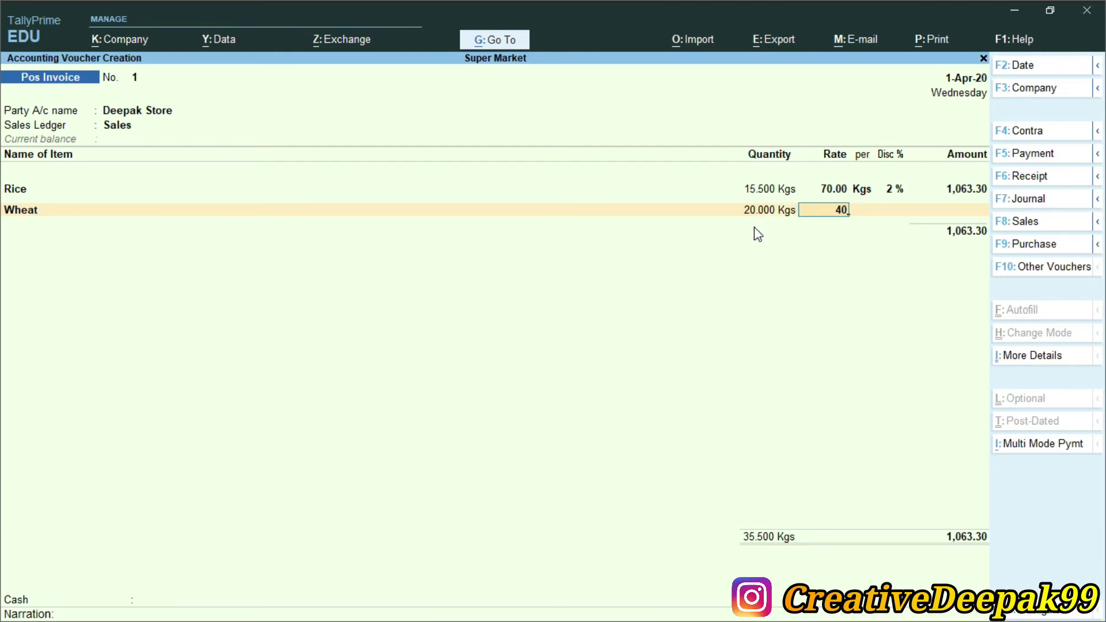
{"action": "key", "text": "Return"}
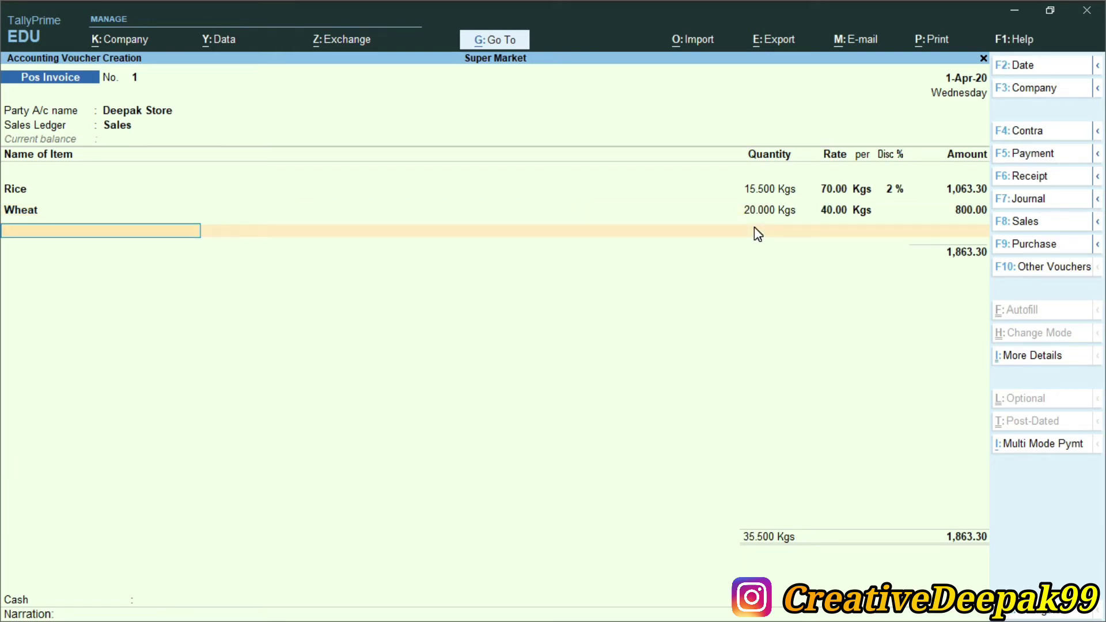
{"action": "key", "text": "BackSpace"}
{"action": "type", "text": "5"}
- Check the third item in the practice PDF, add Sugar as the next invoice line and return to its quantity
{"action": "key", "text": "alt+Tab"}
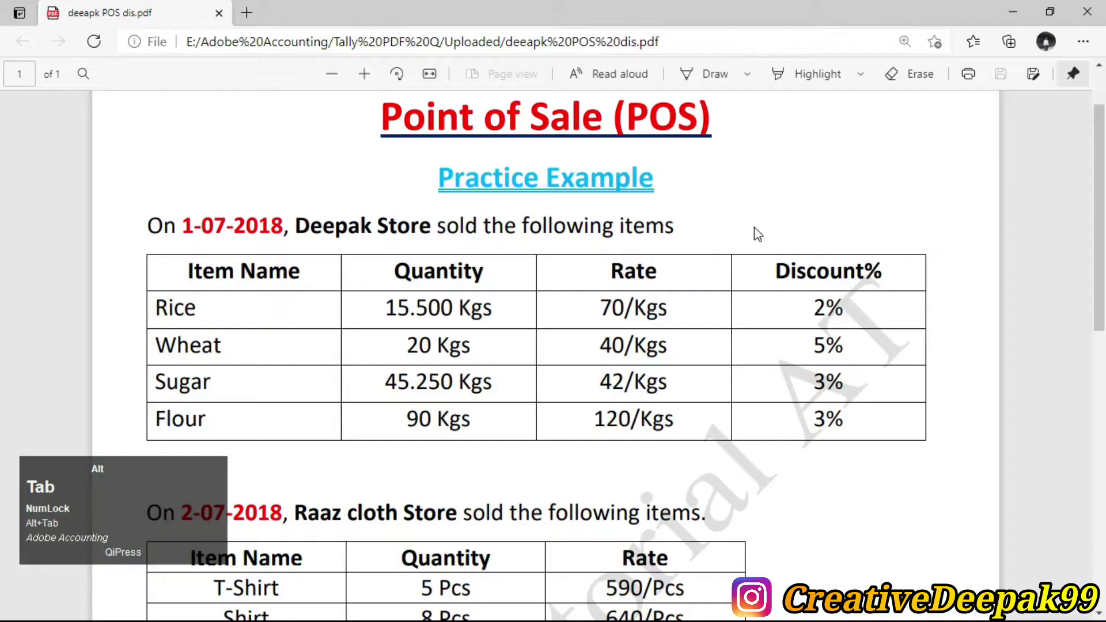
{"action": "key", "text": "alt+Tab"}
{"action": "key", "text": "Tab"}
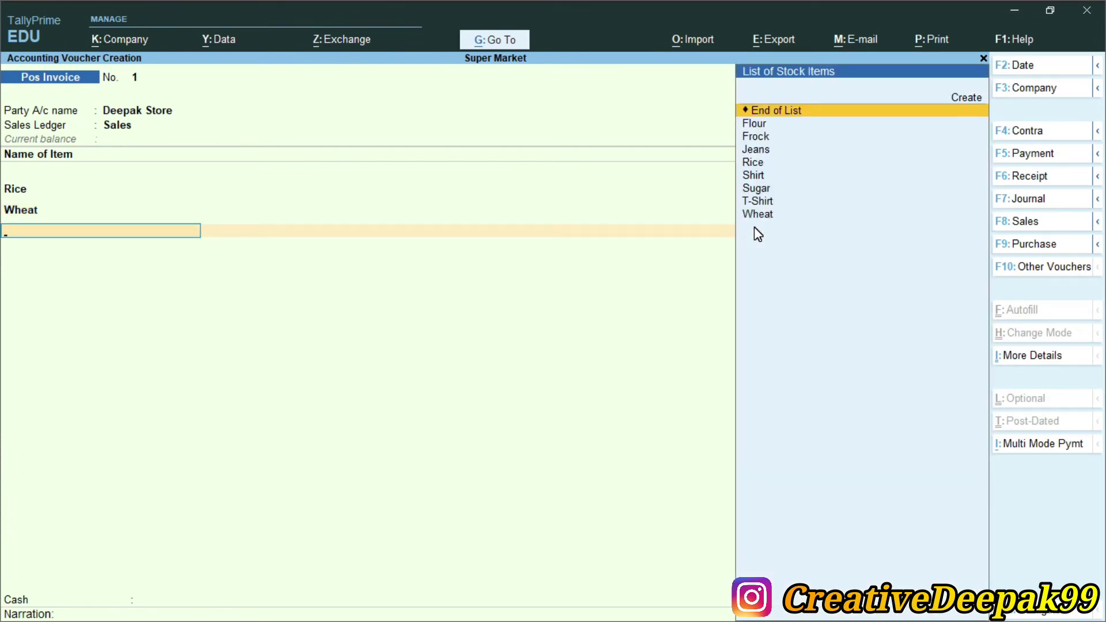
{"action": "type", "text": "S"}
{"action": "key", "text": "Down"}
{"action": "key", "text": "Down"}
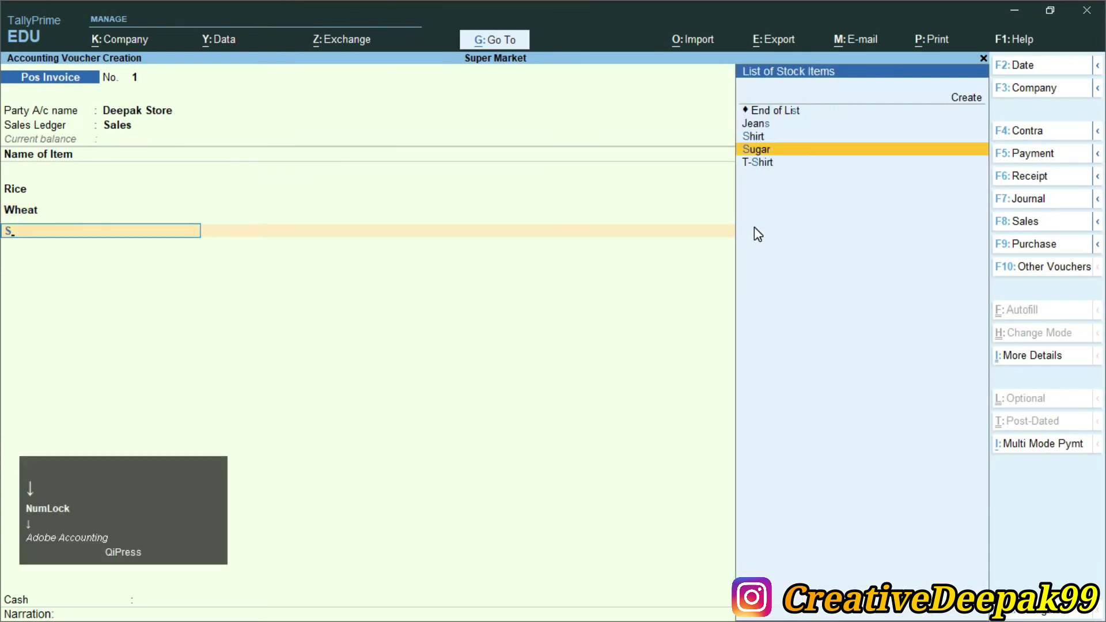
{"action": "key", "text": "Return"}
{"action": "type", "text": "1"}
{"action": "key", "text": "Return"}
{"action": "left_click", "coordinate": [755, 230]}
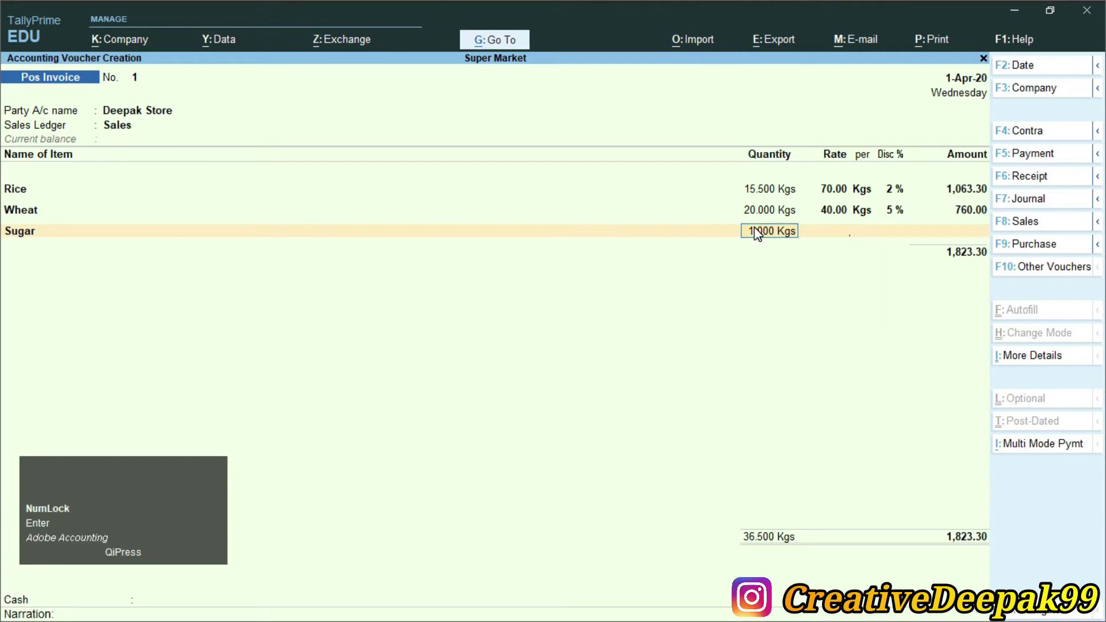
- Look up Sugar's quantity in the practice PDF and set it to 45.250 Kgs
{"action": "key", "text": "alt+Tab"}
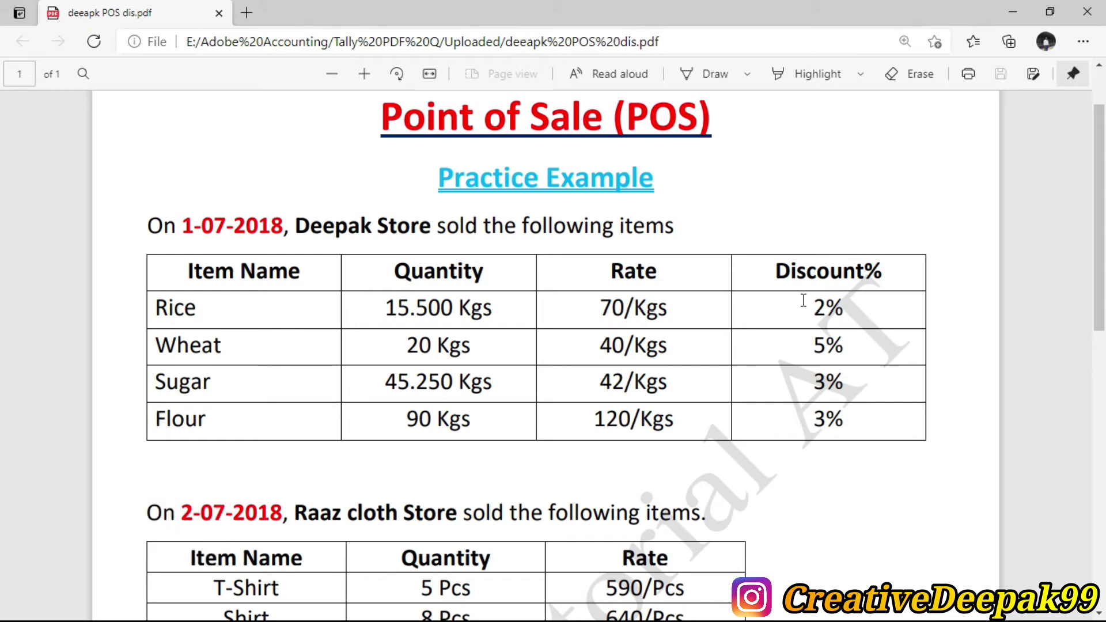
{"action": "key", "text": "alt+Tab"}
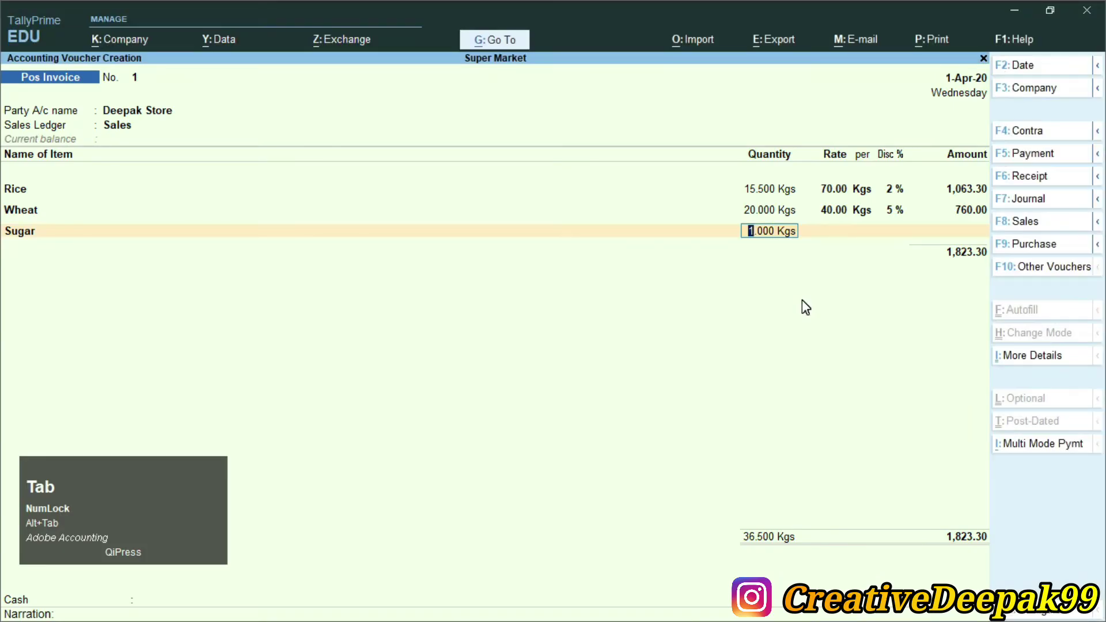
{"action": "type", "text": "45."}
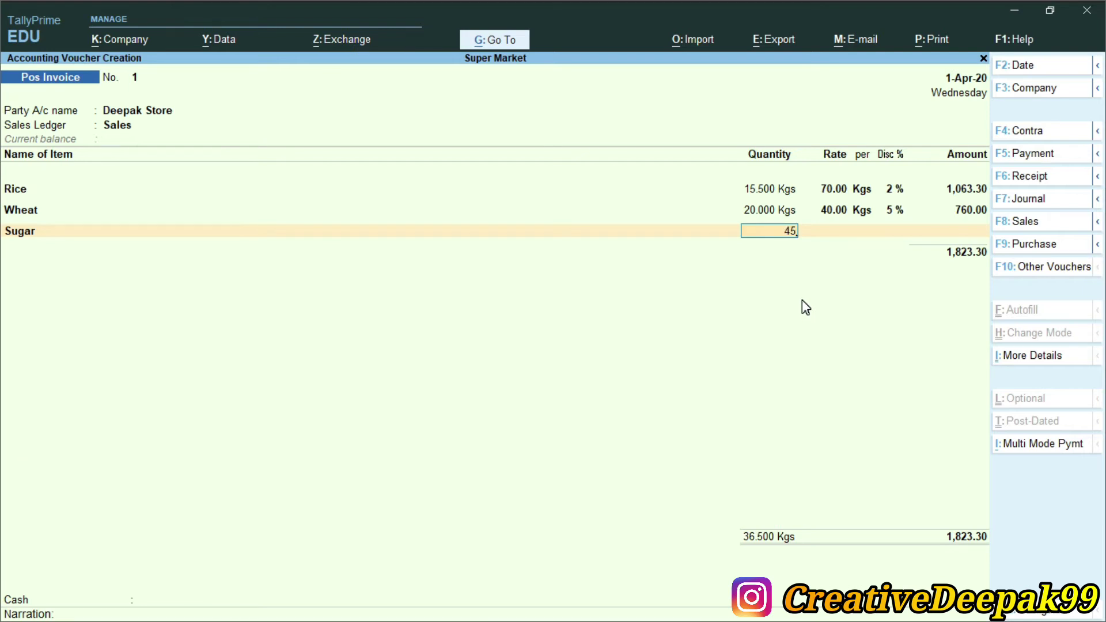
{"action": "type", "text": "250"}
{"action": "key", "text": "Return"}
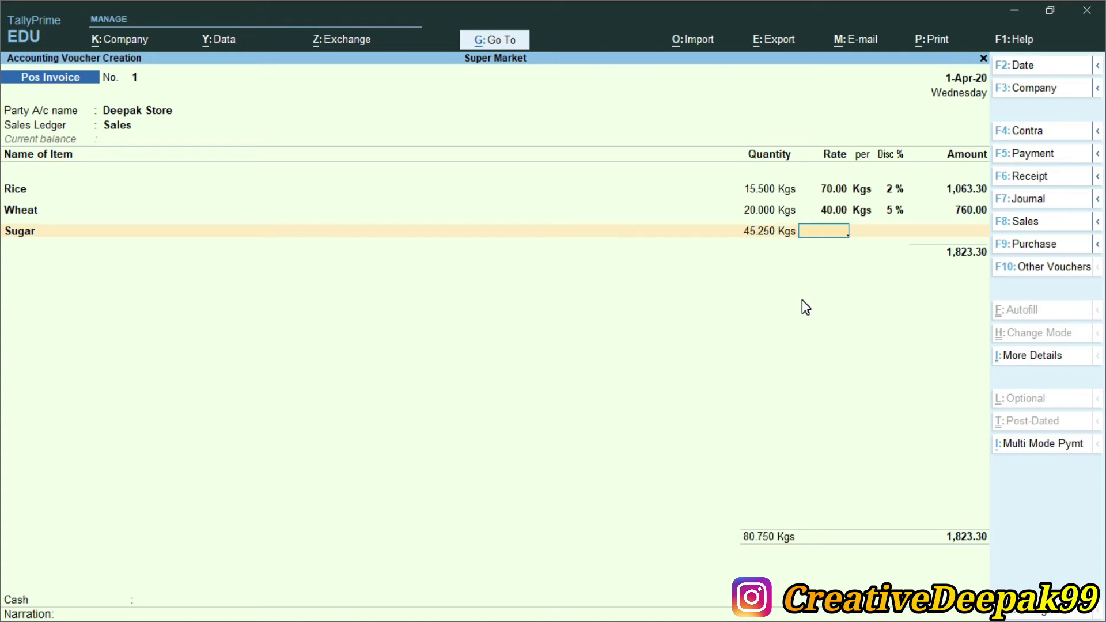
- Set the Sugar line's rate to 42 per Kgs and its discount to 3 %
{"action": "type", "text": "42"}
{"action": "key", "text": "Return"}
{"action": "key", "text": "Return"}
{"action": "key", "text": "Return"}
{"action": "key", "text": "Return"}
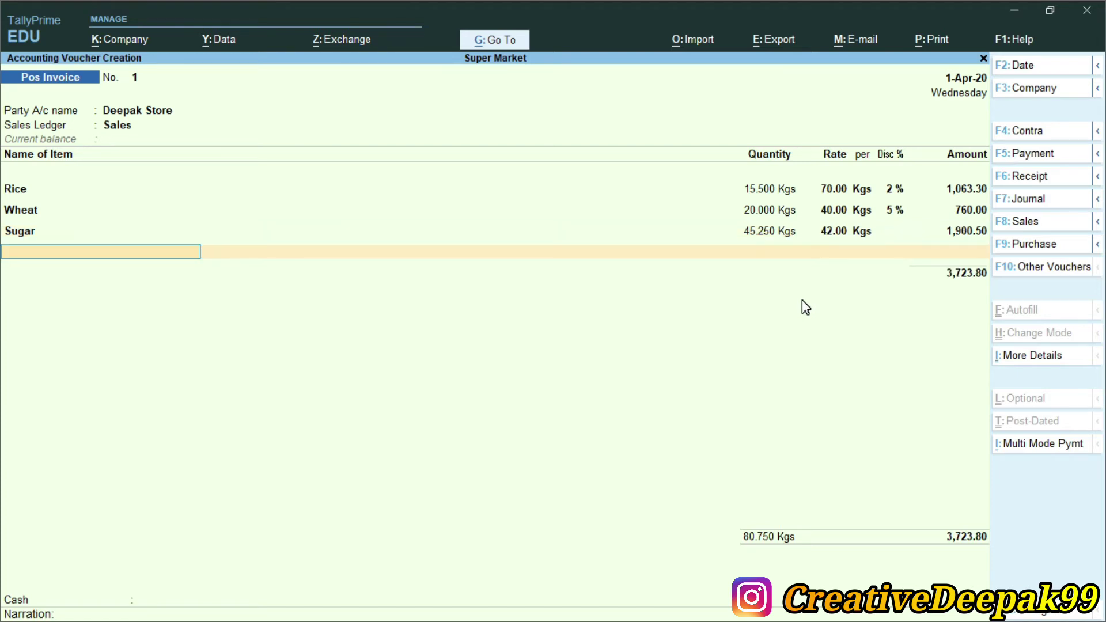
{"action": "key", "text": "BackSpace"}
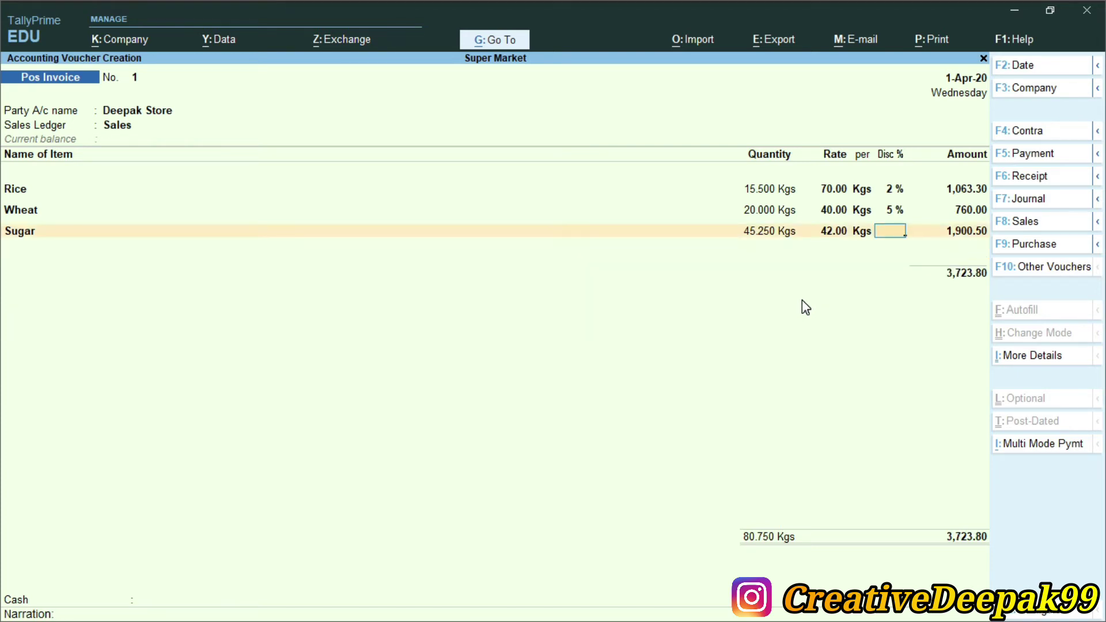
{"action": "type", "text": "3"}
{"action": "key", "text": "Return"}
{"action": "key", "text": "Return"}
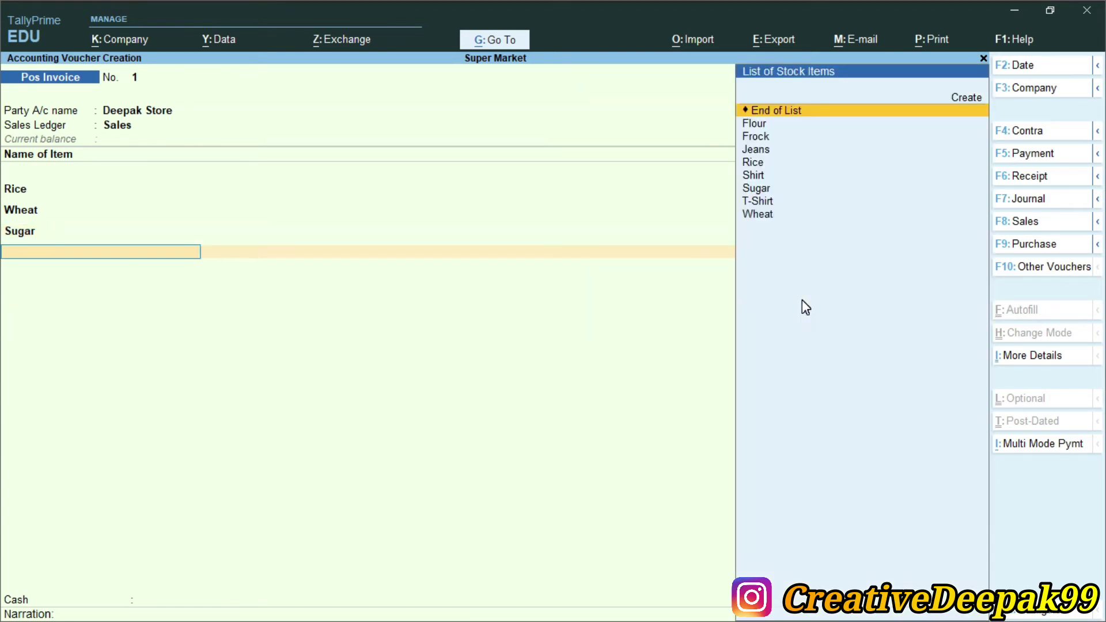
{"action": "left_click", "coordinate": [360, 459]}
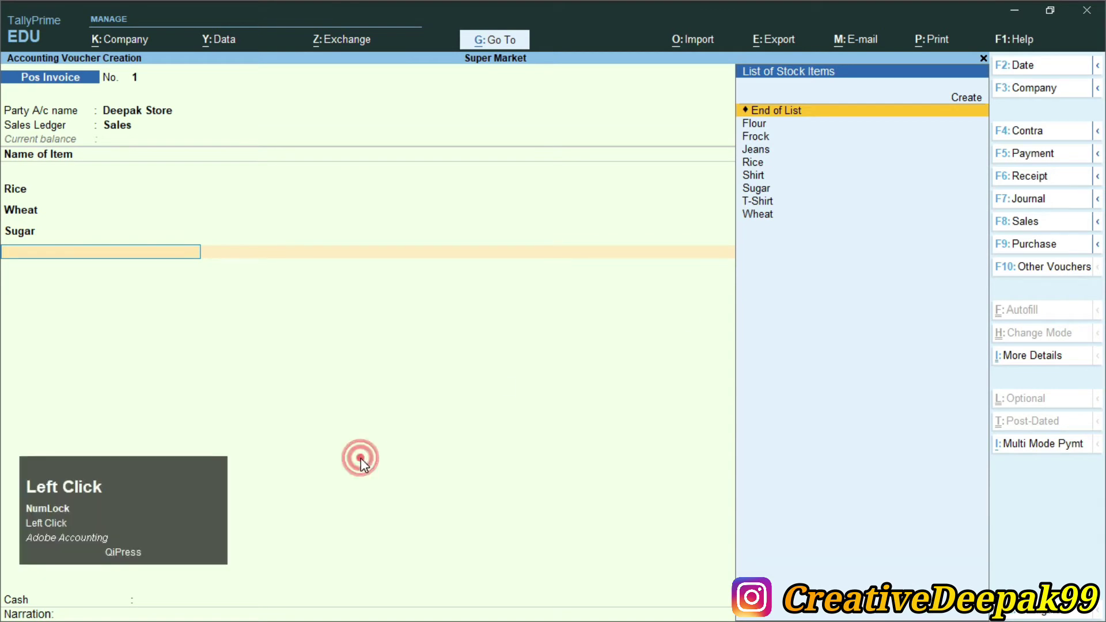
{"action": "left_click_drag", "start_coordinate": [229, 487], "coordinate": [514, 416]}
{"action": "left_click", "coordinate": [515, 416]}
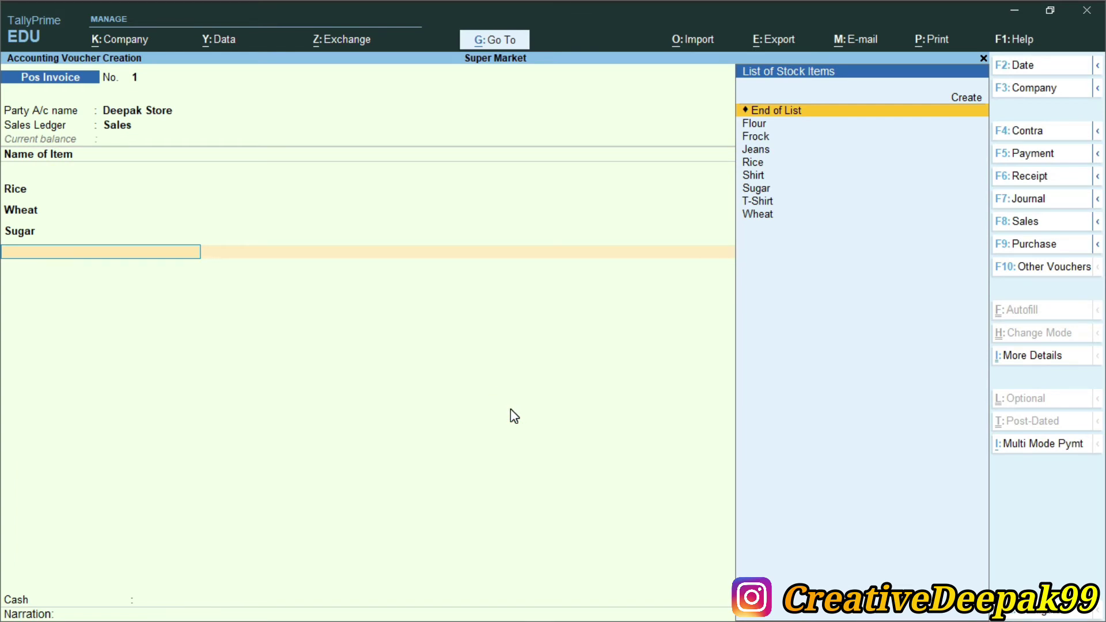
- Add Flour as the fourth invoice line and, after checking the practice PDF, set its quantity to 90 Kgs
{"action": "type", "text": "F"}
{"action": "key", "text": "Down"}
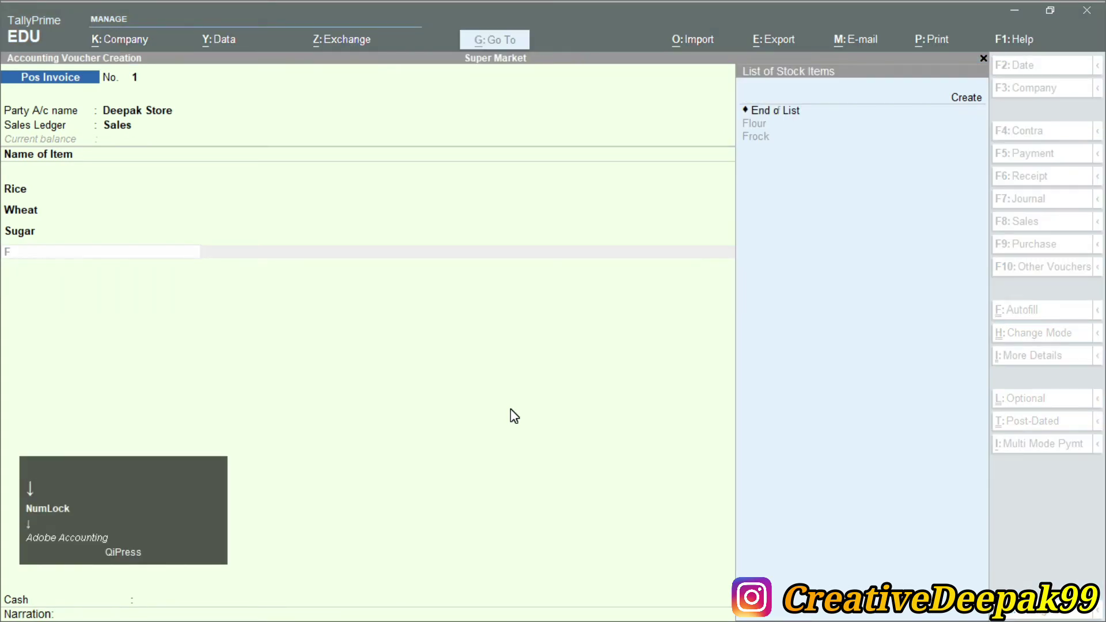
{"action": "left_click", "coordinate": [471, 321]}
{"action": "key", "text": "Down"}
{"action": "key", "text": "Up"}
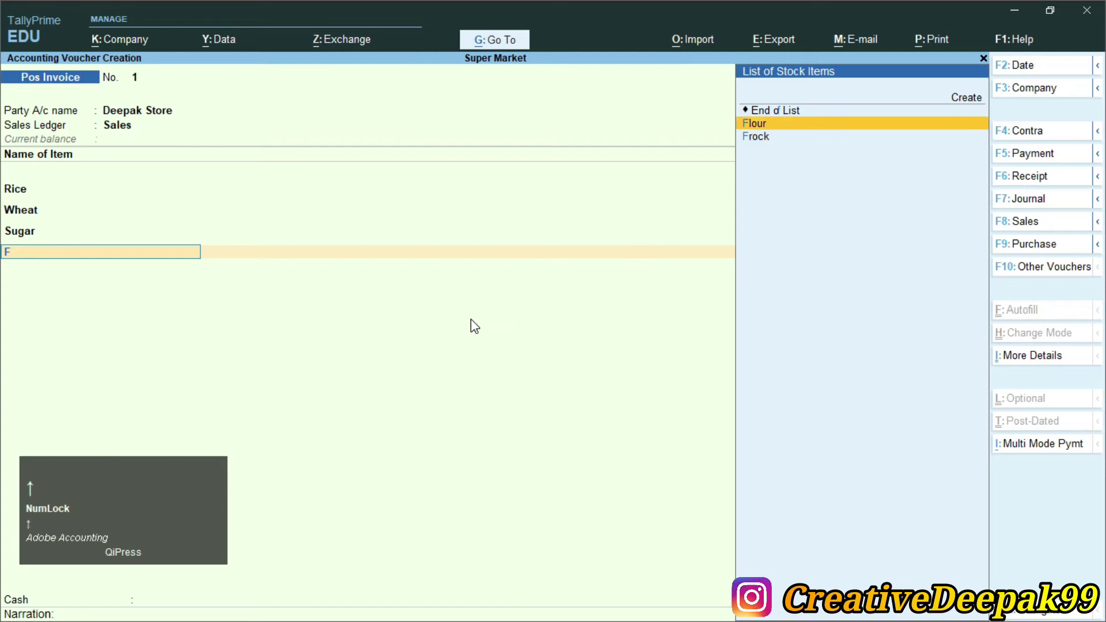
{"action": "key", "text": "Return"}
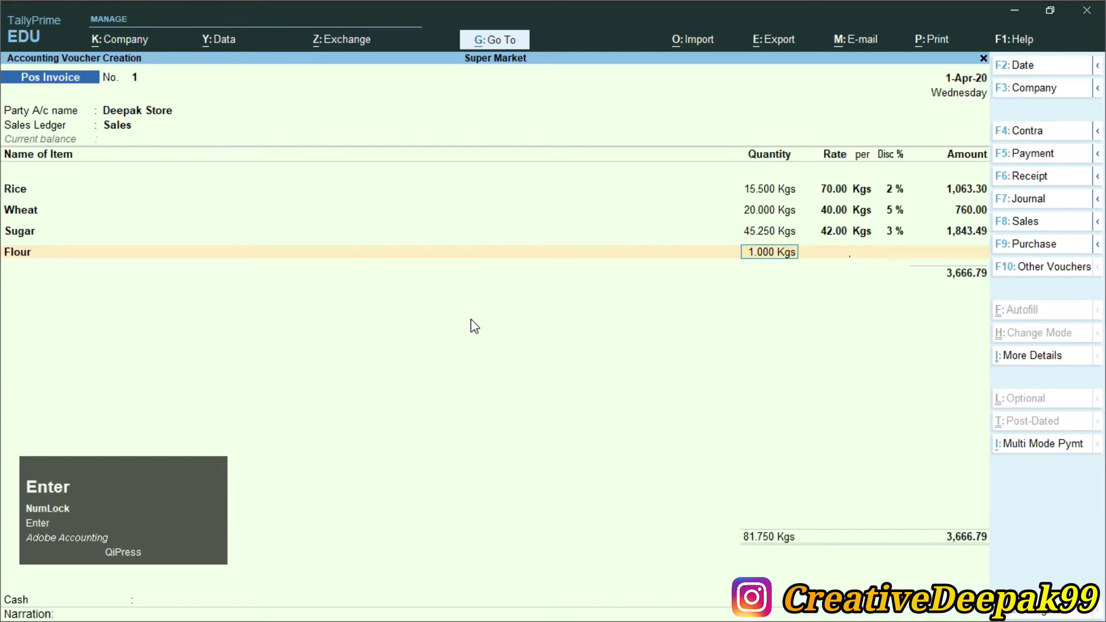
{"action": "key", "text": "alt+Tab"}
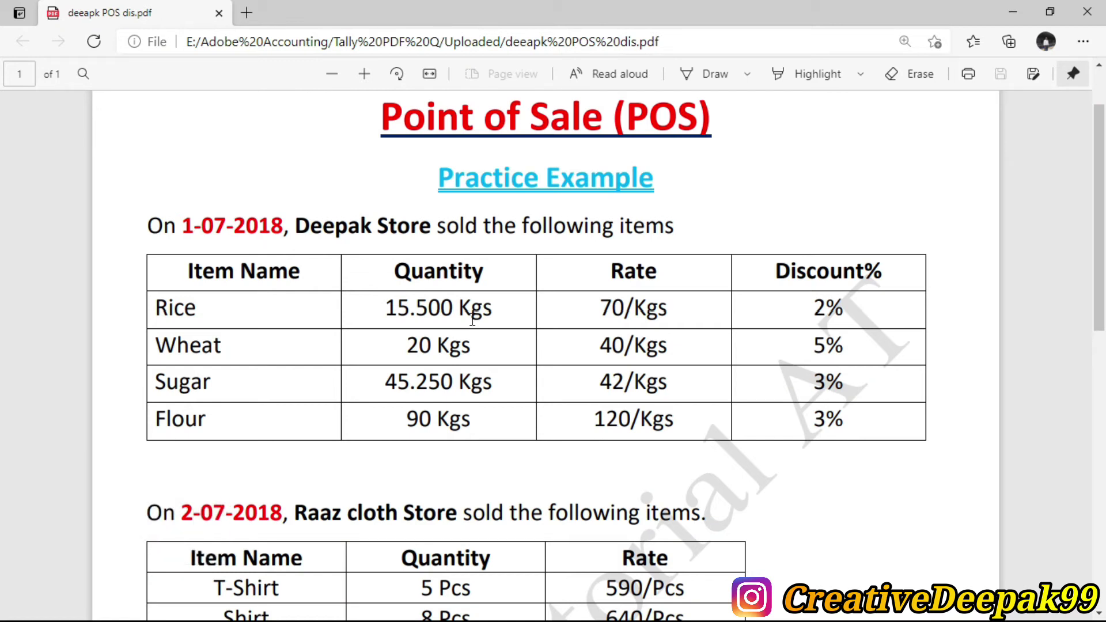
{"action": "key", "text": "alt+Tab"}
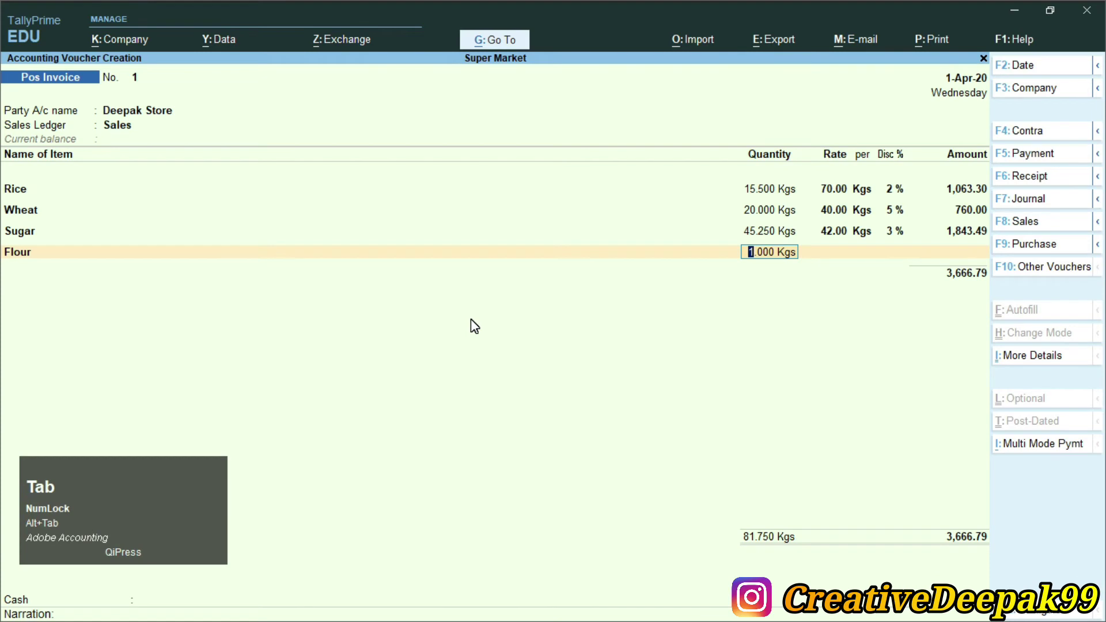
{"action": "type", "text": "90"}
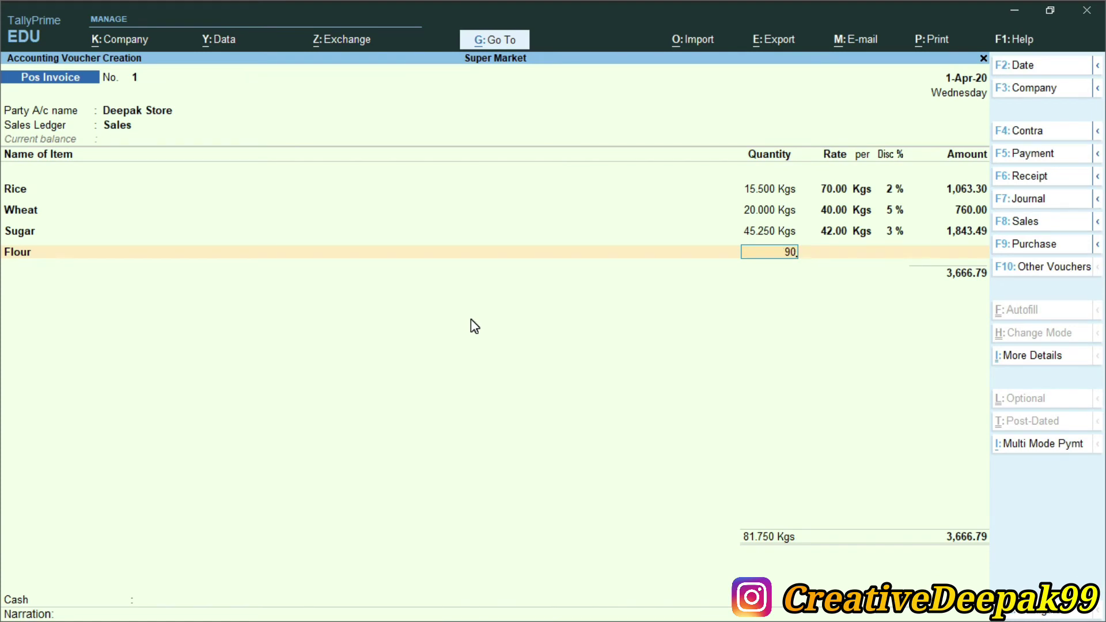
{"action": "key", "text": "Return"}
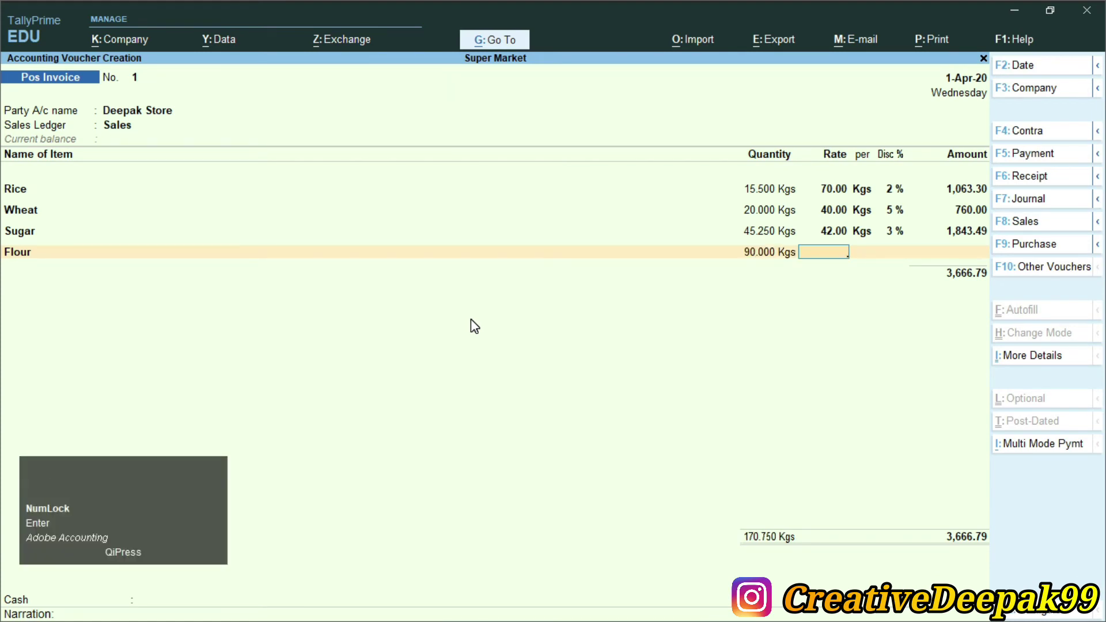
- Set the Flour line's rate to 120 per Kgs and its discount to 3 %
{"action": "type", "text": "120"}
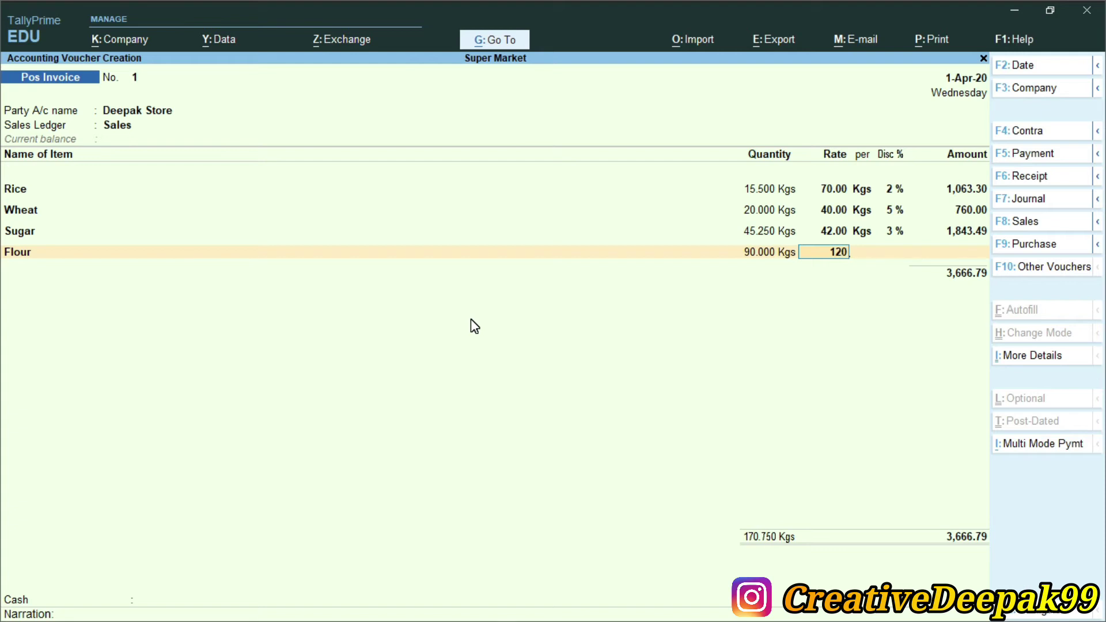
{"action": "key", "text": "Return"}
{"action": "key", "text": "BackSpace"}
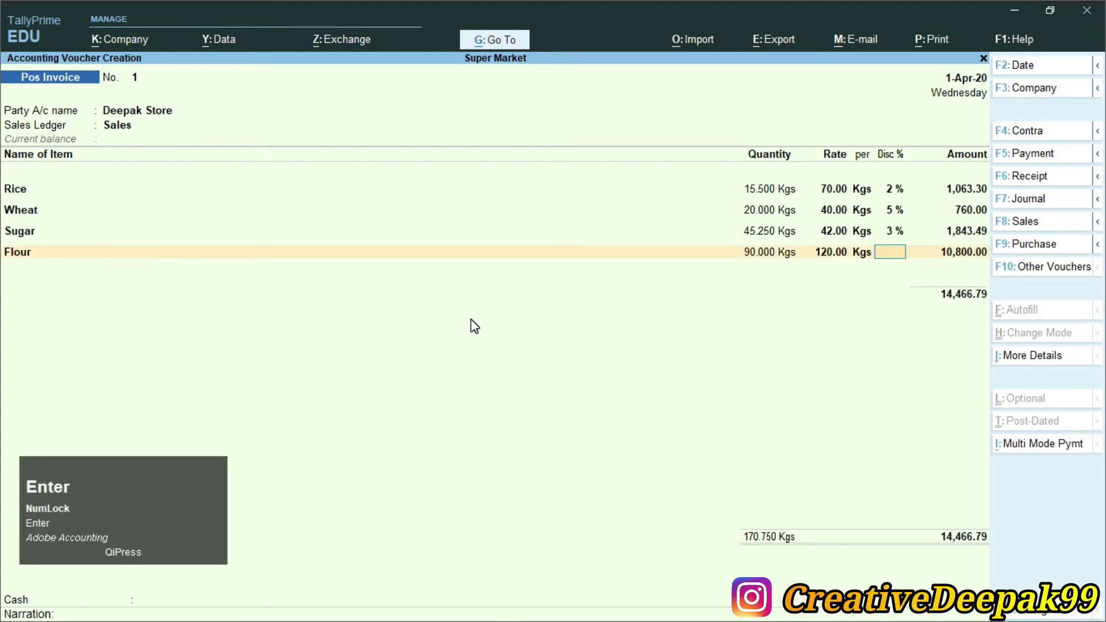
{"action": "type", "text": "3"}
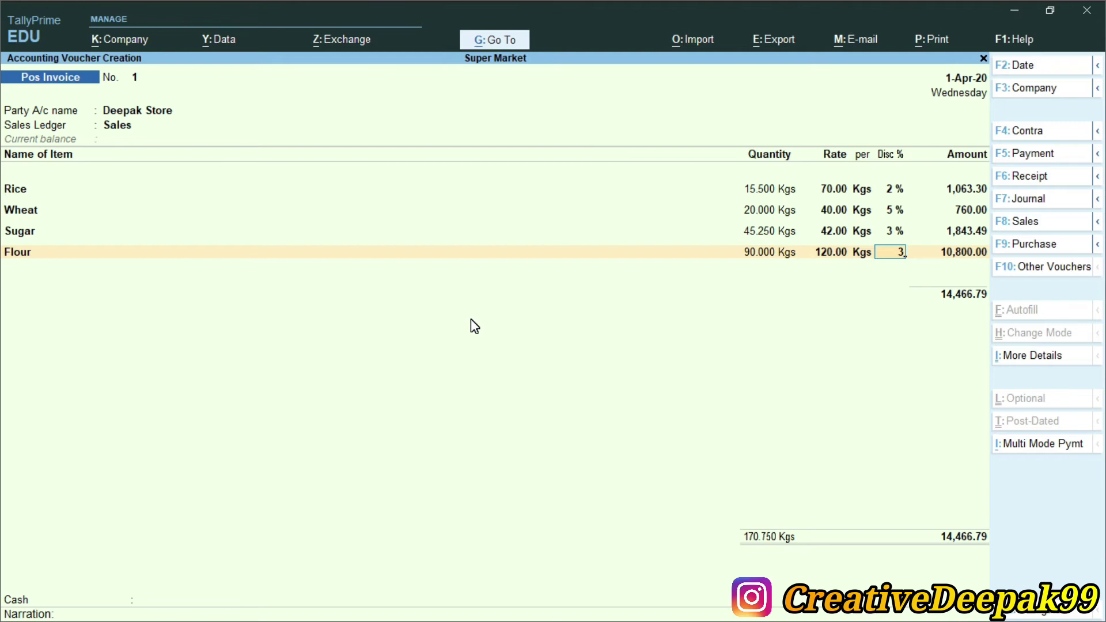
{"action": "key", "text": "Return"}
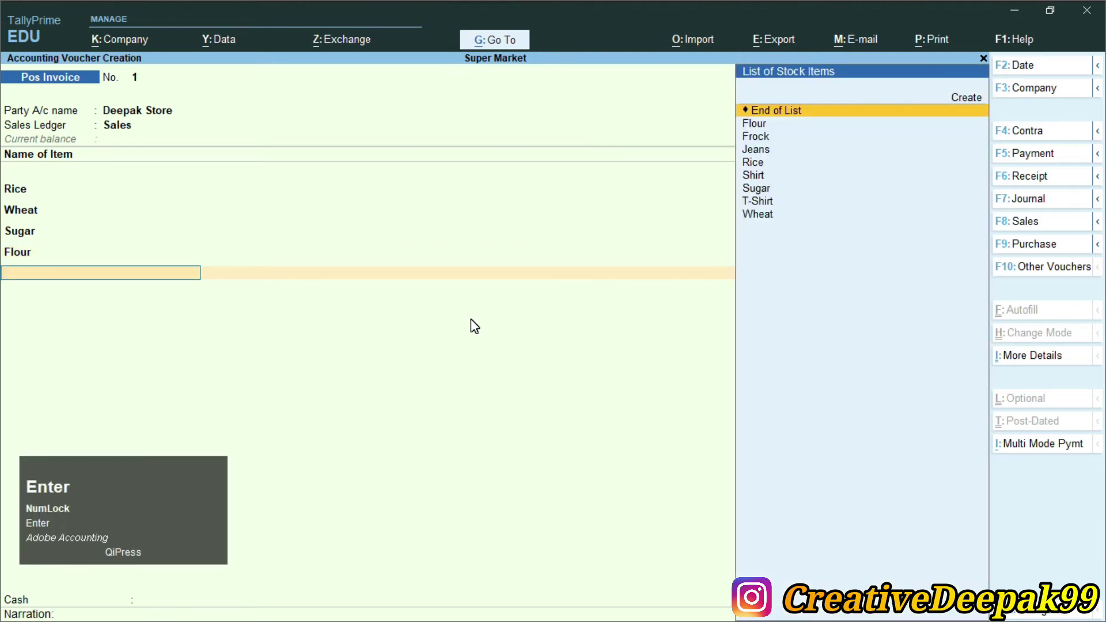
- End the invoice's item list and select Cash as the payment ledger
{"action": "key", "text": "Return"}
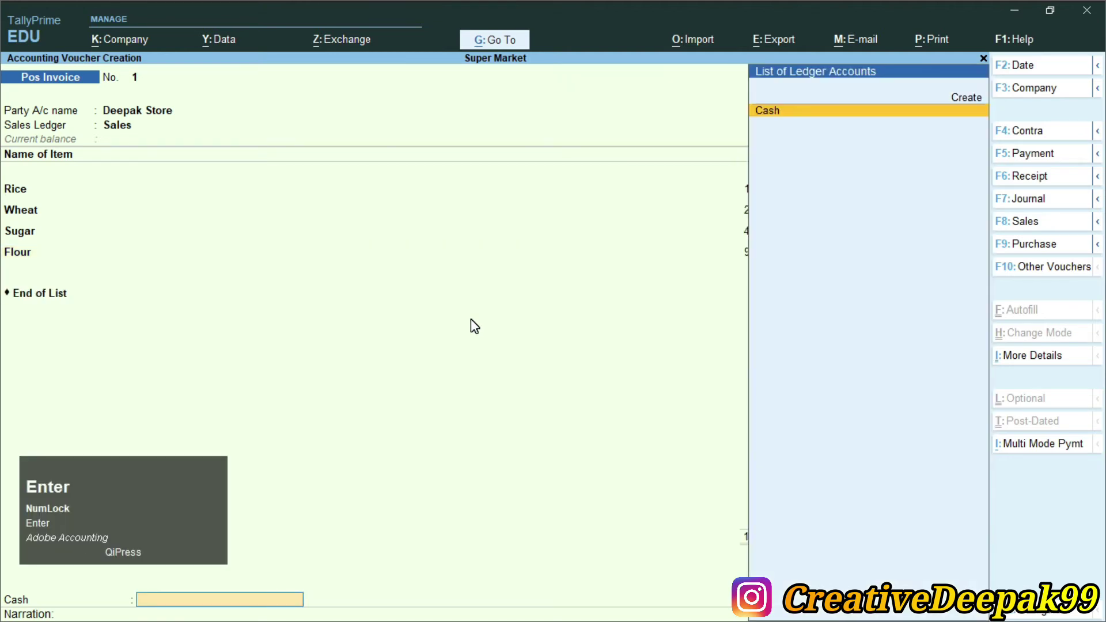
{"action": "key", "text": "Return"}
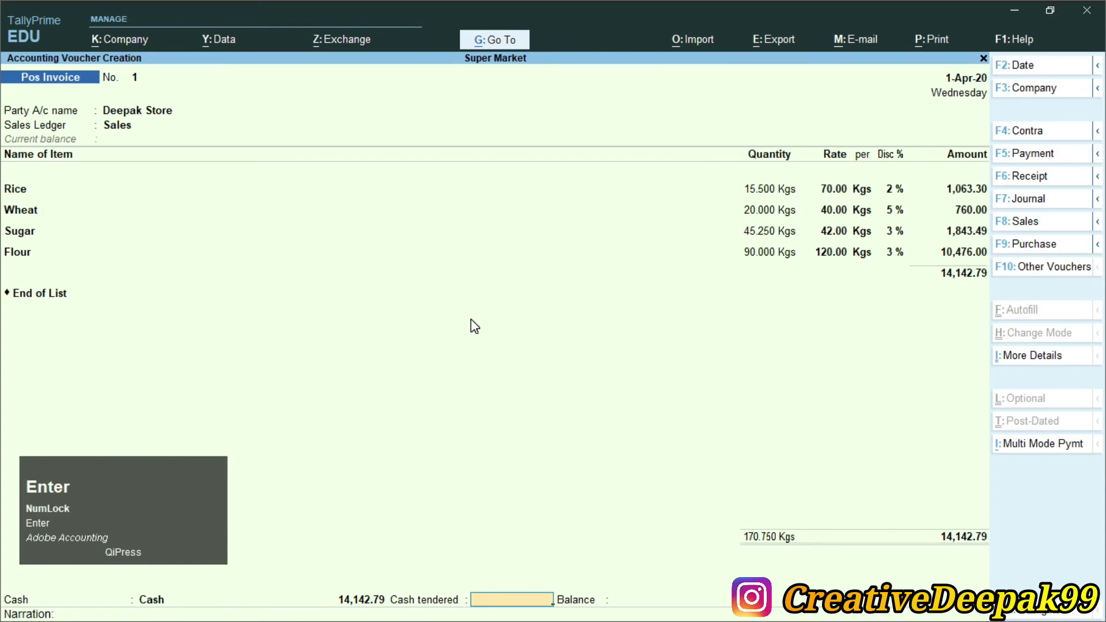
{"action": "left_click", "coordinate": [26, 601]}
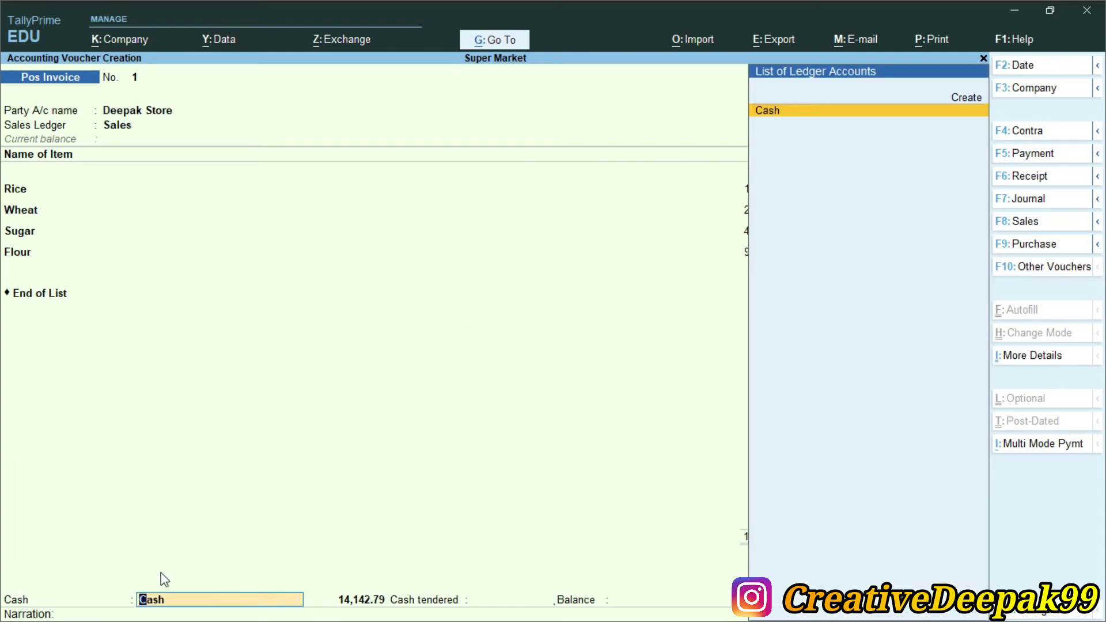
{"action": "key", "text": "ctrl+2"}
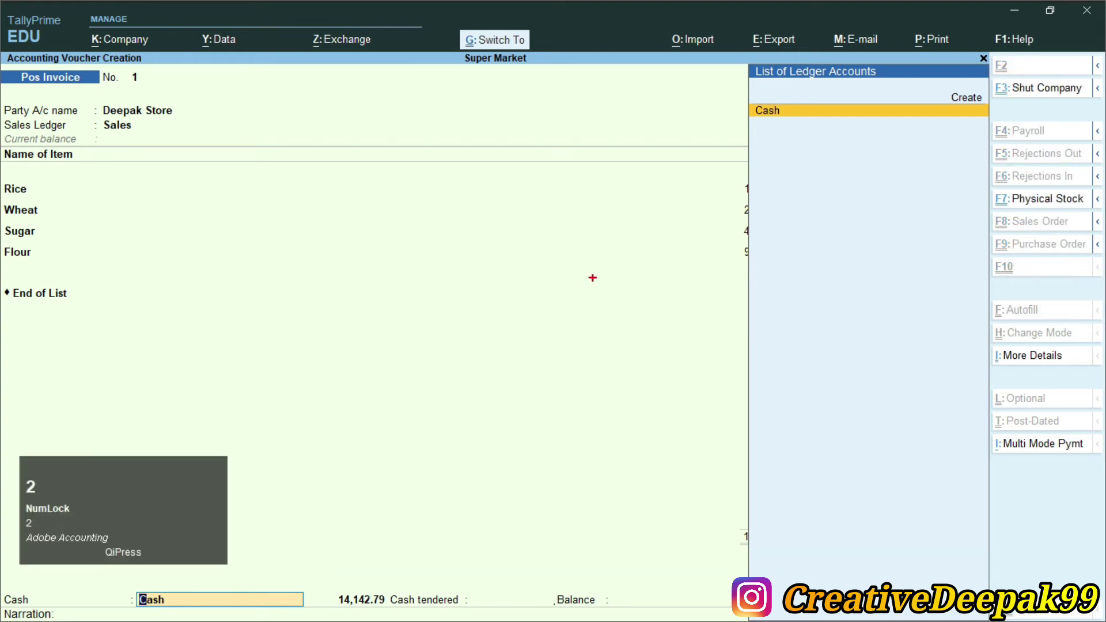
{"action": "left_click_drag", "start_coordinate": [743, 98], "coordinate": [855, 135]}
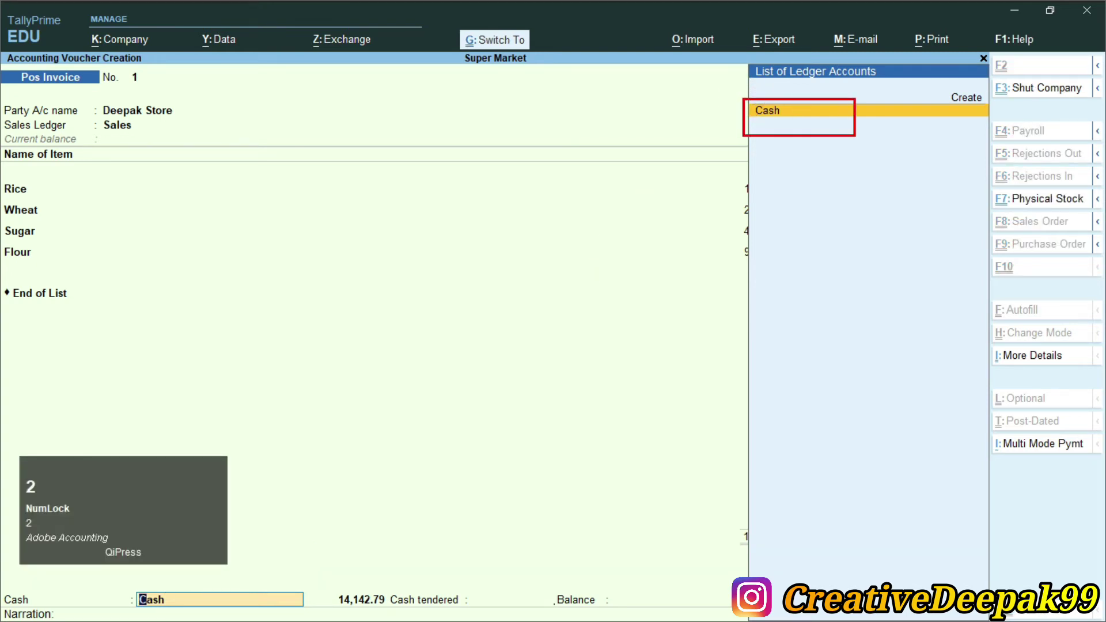
{"action": "mouse_move", "coordinate": [3, 585]}
{"action": "left_mouse_down"}
{"action": "mouse_move", "coordinate": [104, 609]}
{"action": "mouse_move", "coordinate": [211, 615]}
{"action": "mouse_move", "coordinate": [267, 616]}
{"action": "mouse_move", "coordinate": [316, 593]}
{"action": "mouse_move", "coordinate": [198, 566]}
{"action": "mouse_move", "coordinate": [5, 586]}
{"action": "left_mouse_up"}
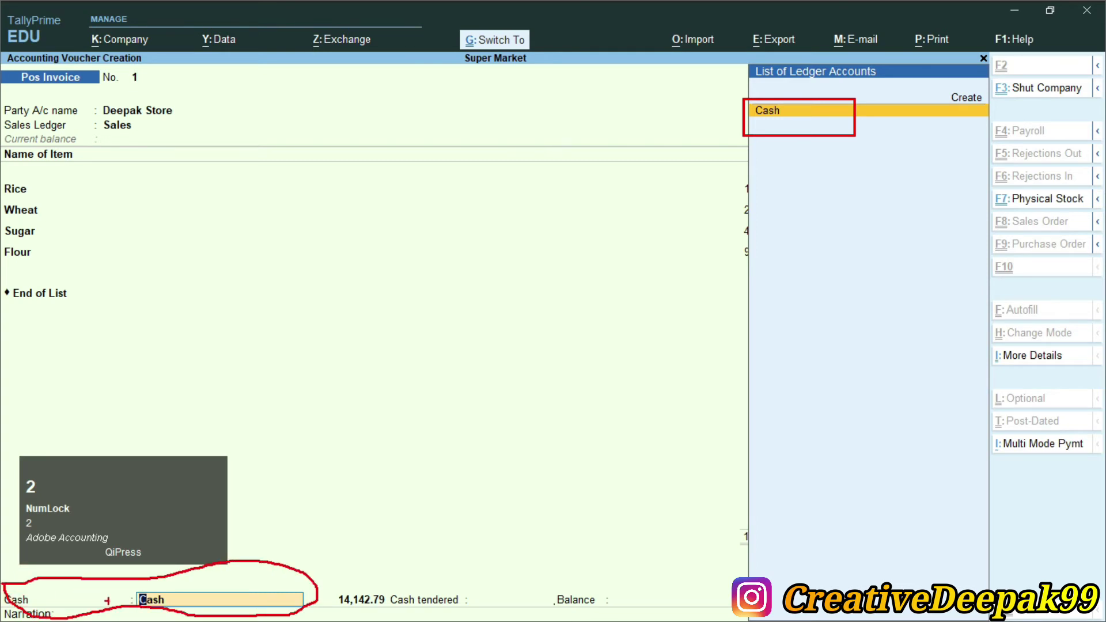
{"action": "left_click_drag", "start_coordinate": [247, 560], "coordinate": [602, 259]}
{"action": "mouse_move", "coordinate": [673, 212]}
{"action": "left_mouse_down"}
{"action": "mouse_move", "coordinate": [640, 267]}
{"action": "mouse_move", "coordinate": [254, 564]}
{"action": "left_mouse_up"}
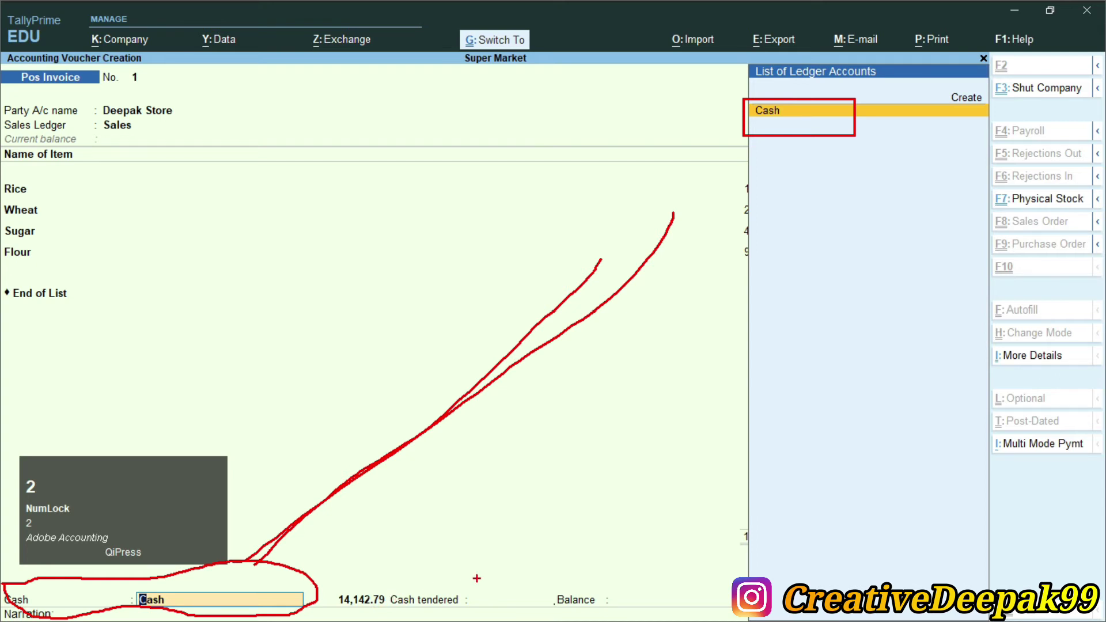
{"action": "key", "text": "Escape"}
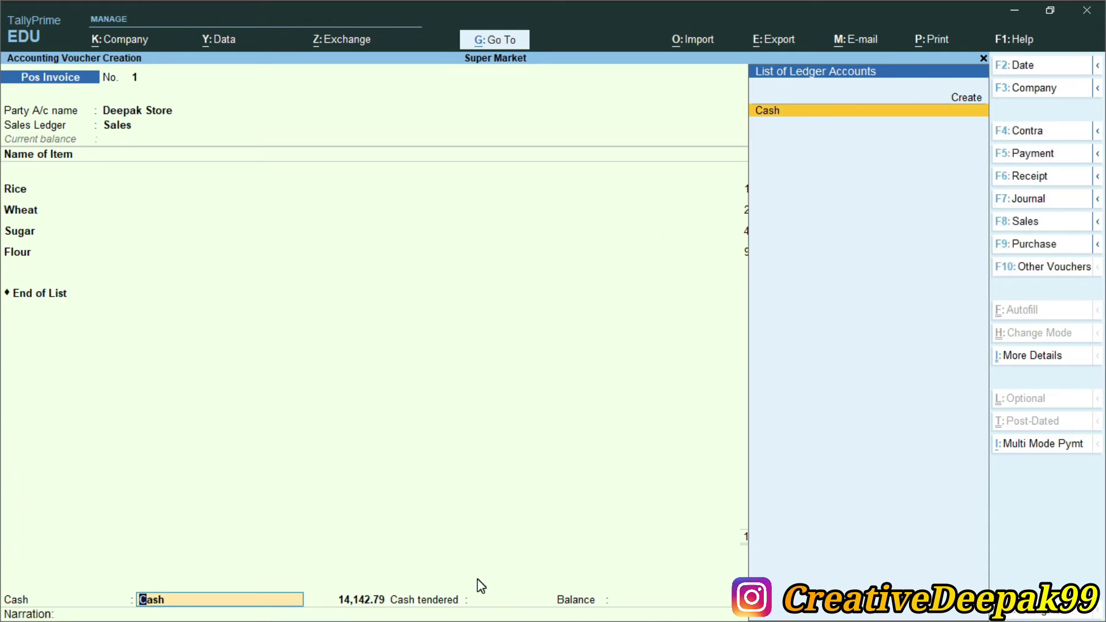
- Enter 15,000 as the cash tendered, leave the narration blank and accept the Deepak Store invoice
{"action": "key", "text": "Return"}
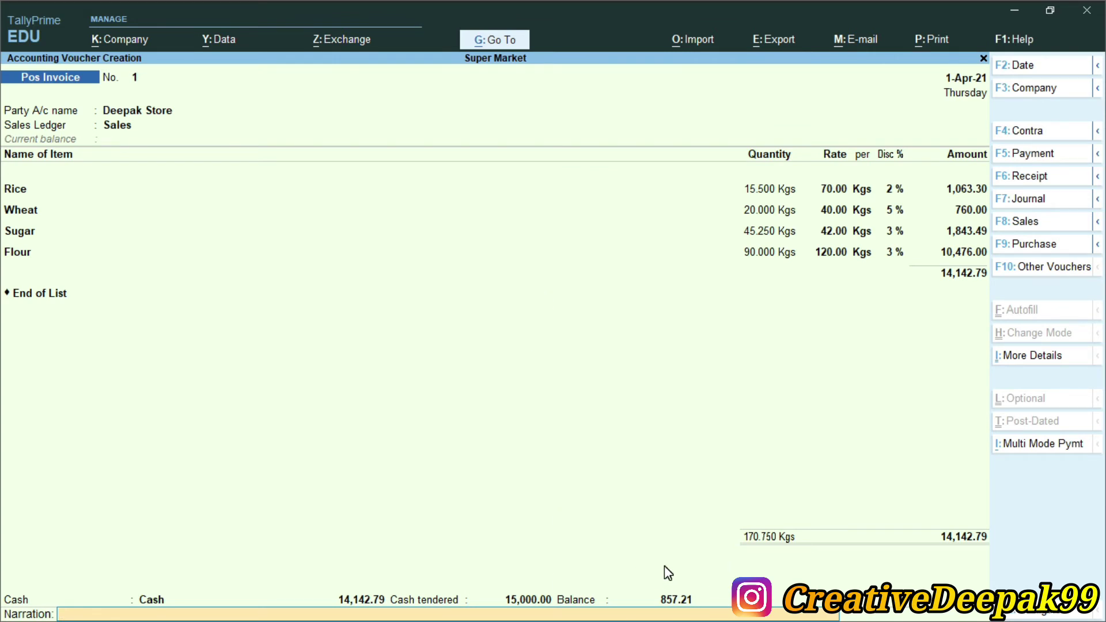
{"action": "key", "text": "Return"}
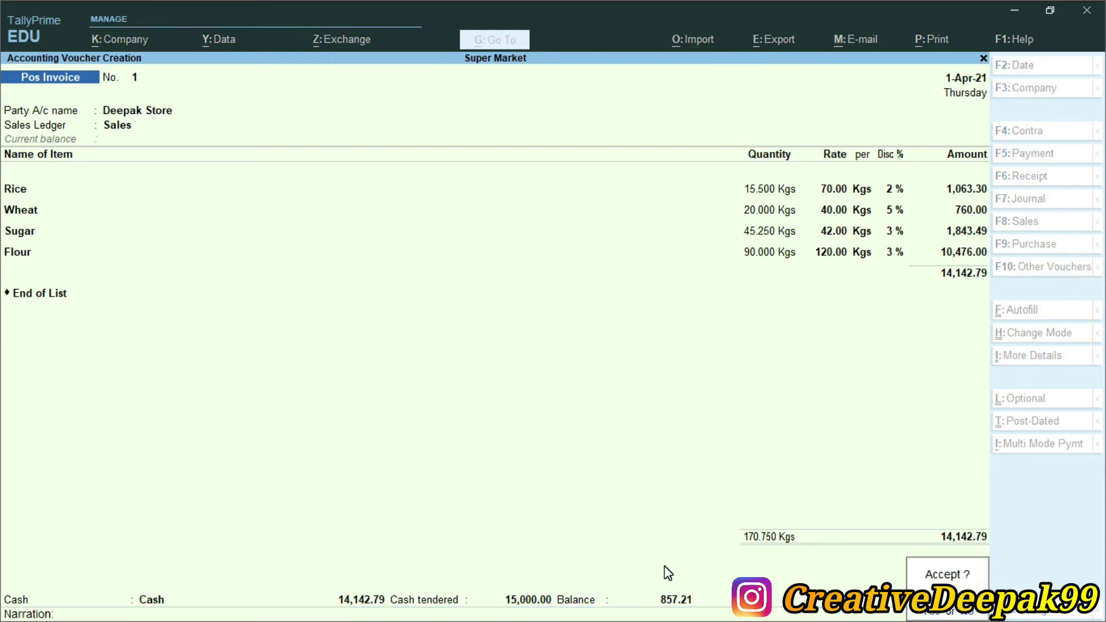
{"action": "key", "text": "Return"}
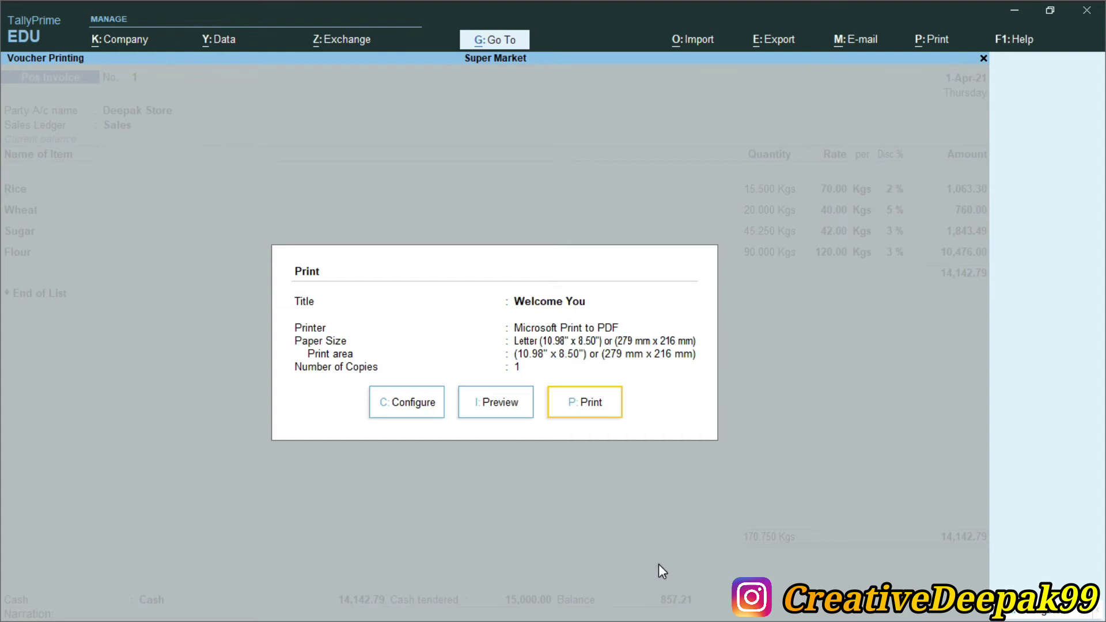
{"action": "key", "text": "ctrl+2"}
{"action": "mouse_move", "coordinate": [543, 377]}
{"action": "left_mouse_down"}
{"action": "mouse_move", "coordinate": [583, 420]}
{"action": "mouse_move", "coordinate": [634, 428]}
{"action": "left_mouse_up"}
{"action": "left_click_drag", "start_coordinate": [458, 379], "coordinate": [535, 427]}
{"action": "left_click_drag", "start_coordinate": [367, 390], "coordinate": [444, 426]}
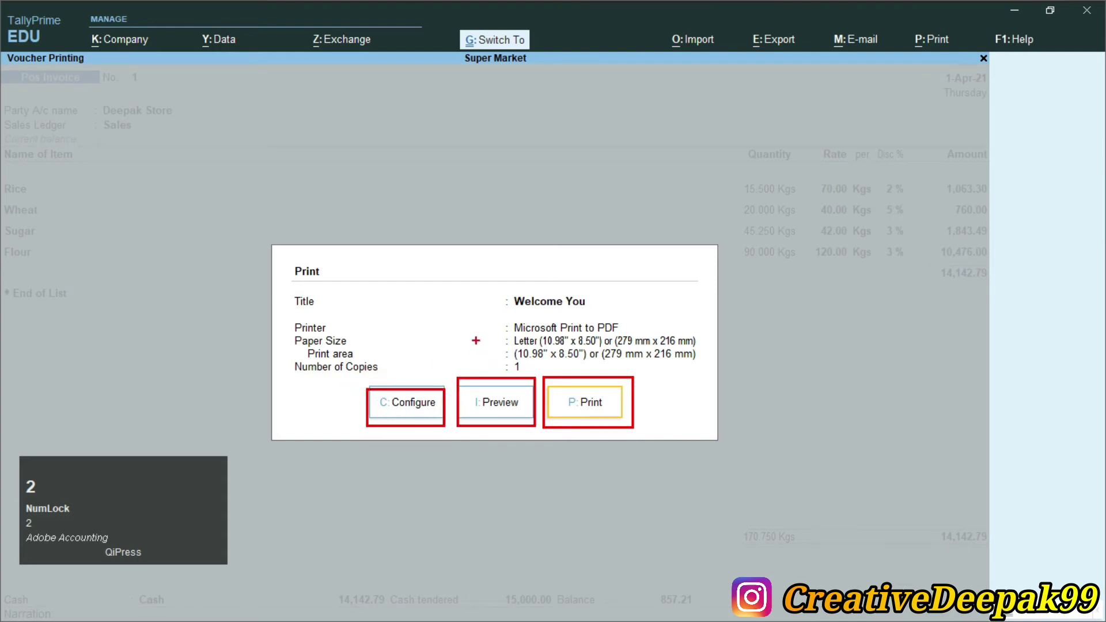
{"action": "left_click_drag", "start_coordinate": [454, 347], "coordinate": [522, 433]}
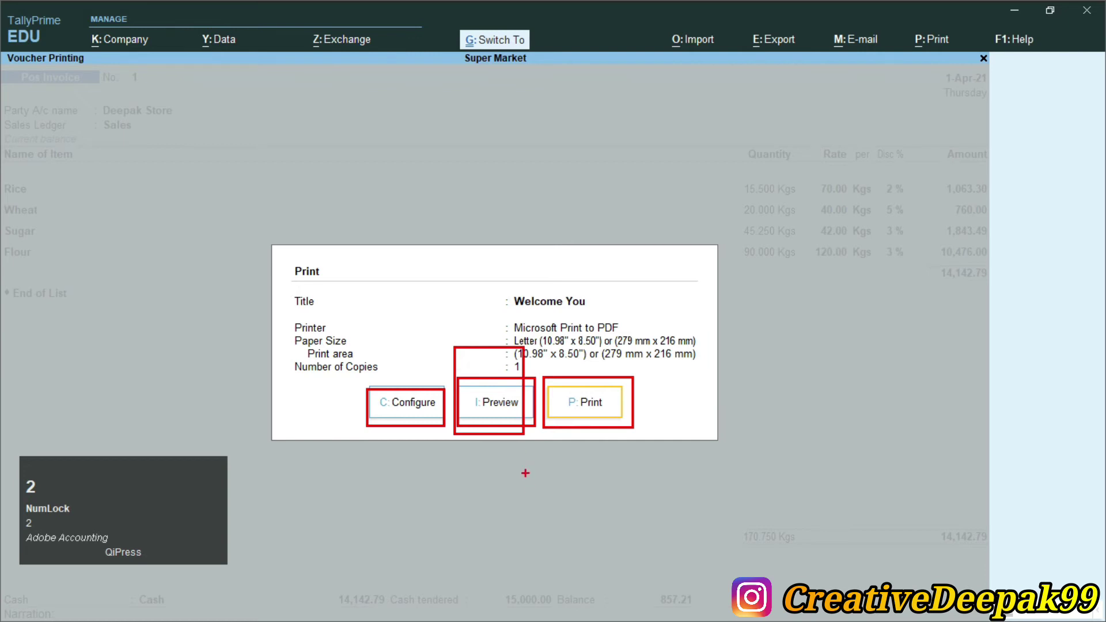
{"action": "right_click", "coordinate": [490, 407]}
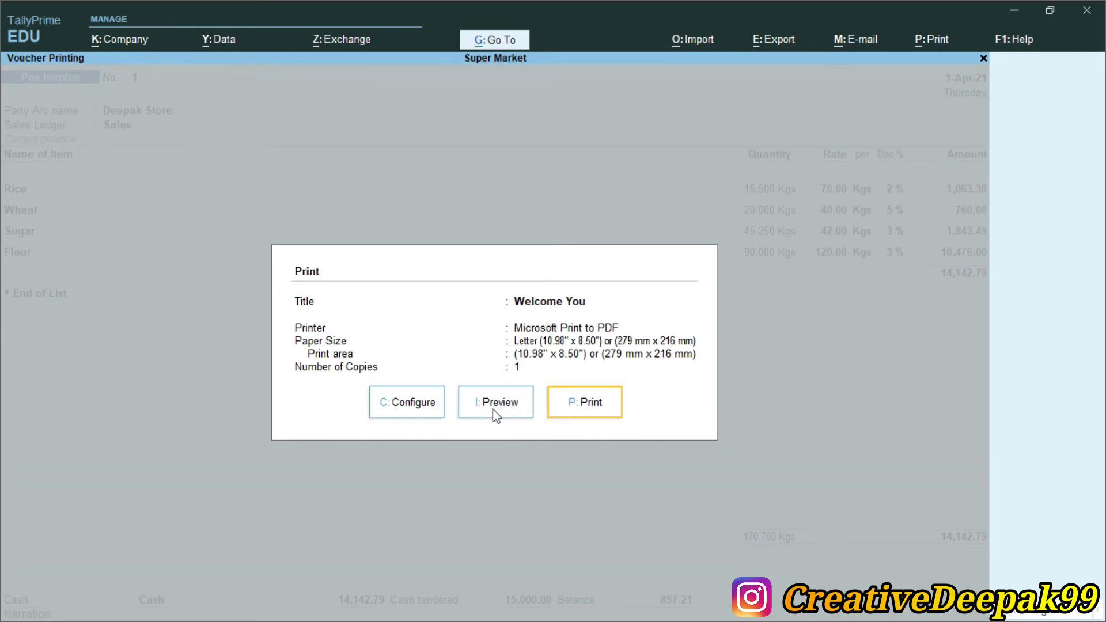
- Preview the Deepak Store invoice's printout enlarged, examine the item lines with their discounts, and close the preview
{"action": "left_click", "coordinate": [490, 408]}
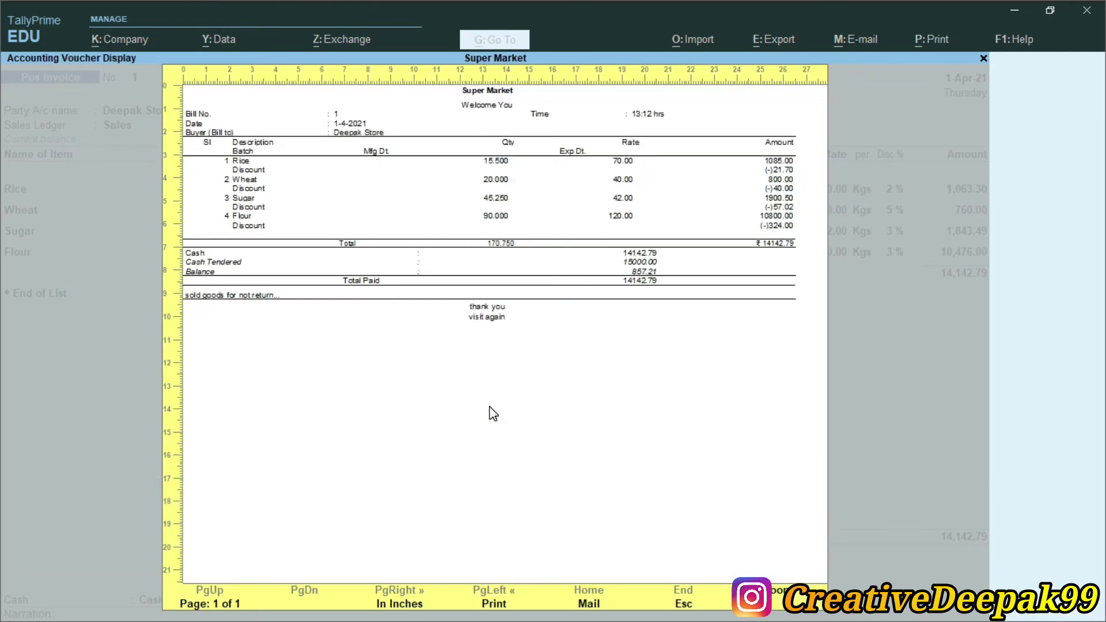
{"action": "key", "text": "z"}
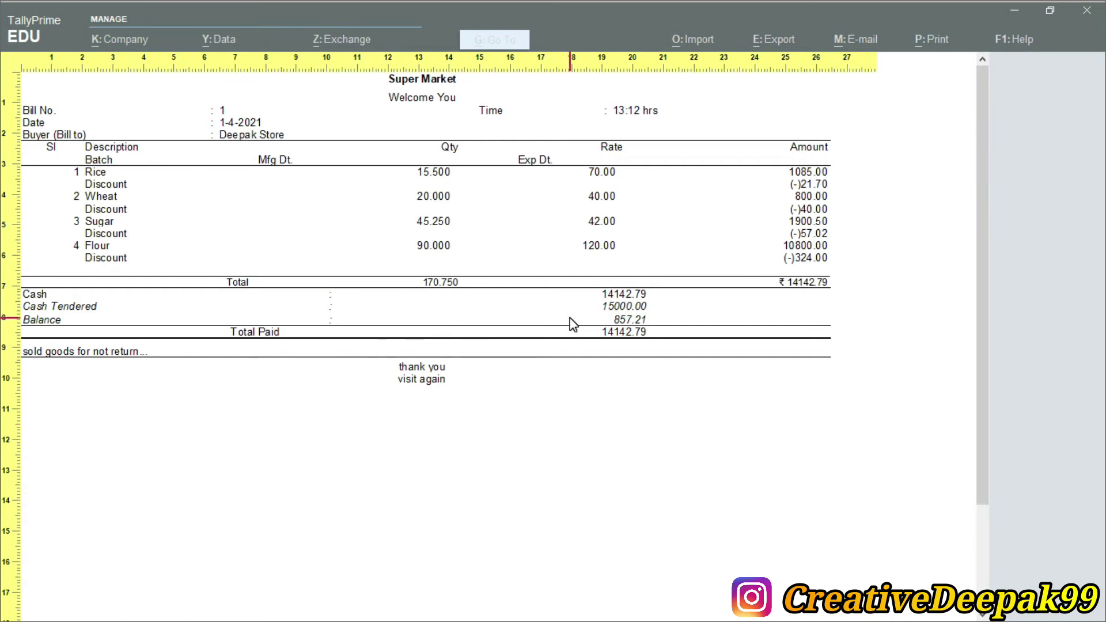
{"action": "key", "text": "ctrl+2"}
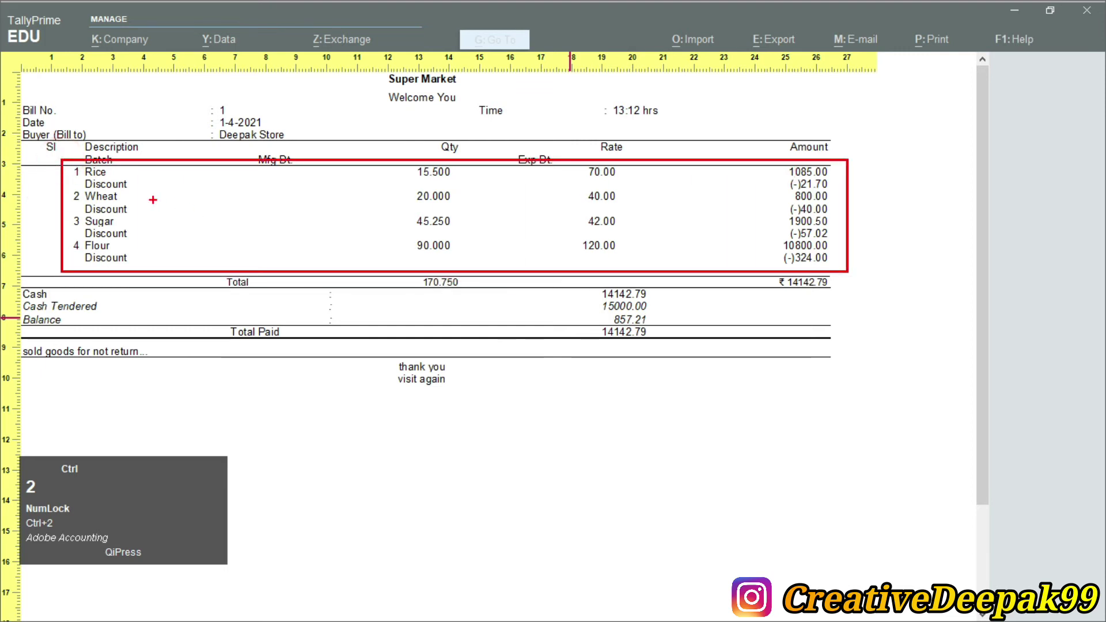
{"action": "mouse_move", "coordinate": [130, 186]}
{"action": "left_mouse_down"}
{"action": "mouse_move", "coordinate": [408, 178]}
{"action": "mouse_move", "coordinate": [575, 198]}
{"action": "left_mouse_up"}
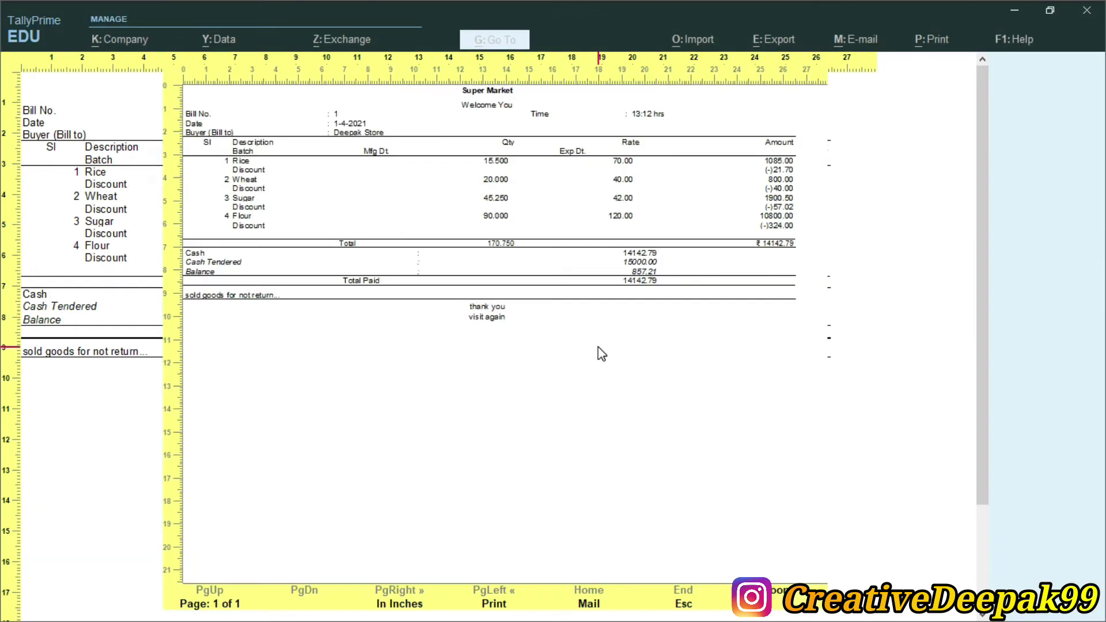
{"action": "left_click", "coordinate": [598, 347]}
{"action": "key", "text": "Escape"}
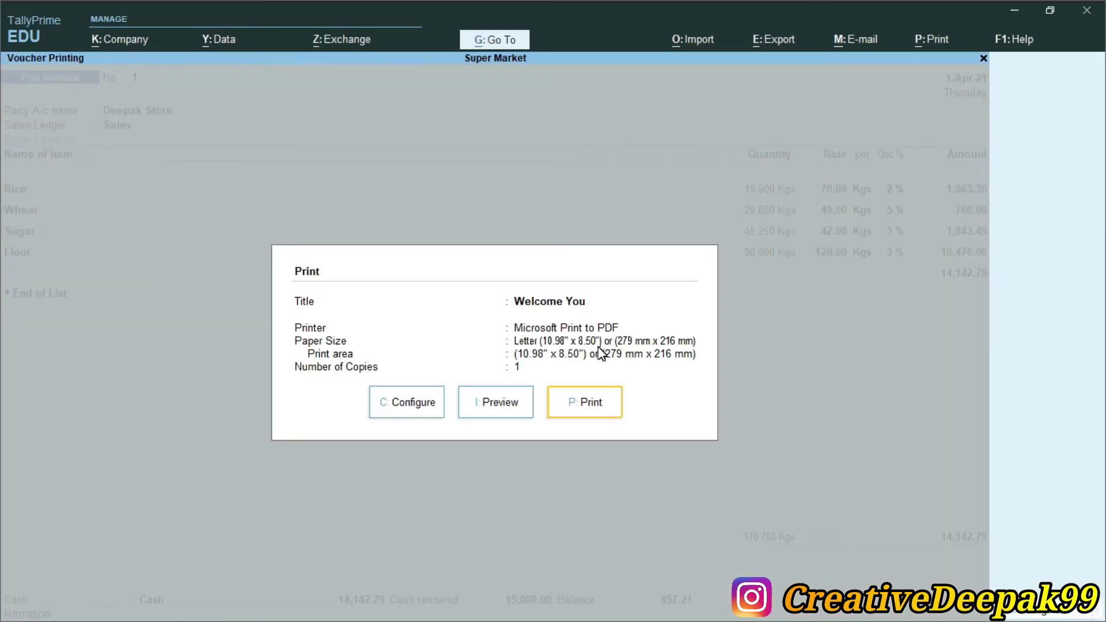
- Dismiss the print dialog without printing and quit voucher creation to return to the Gateway of Tally
{"action": "key", "text": "Escape"}
{"action": "key", "text": "Escape"}
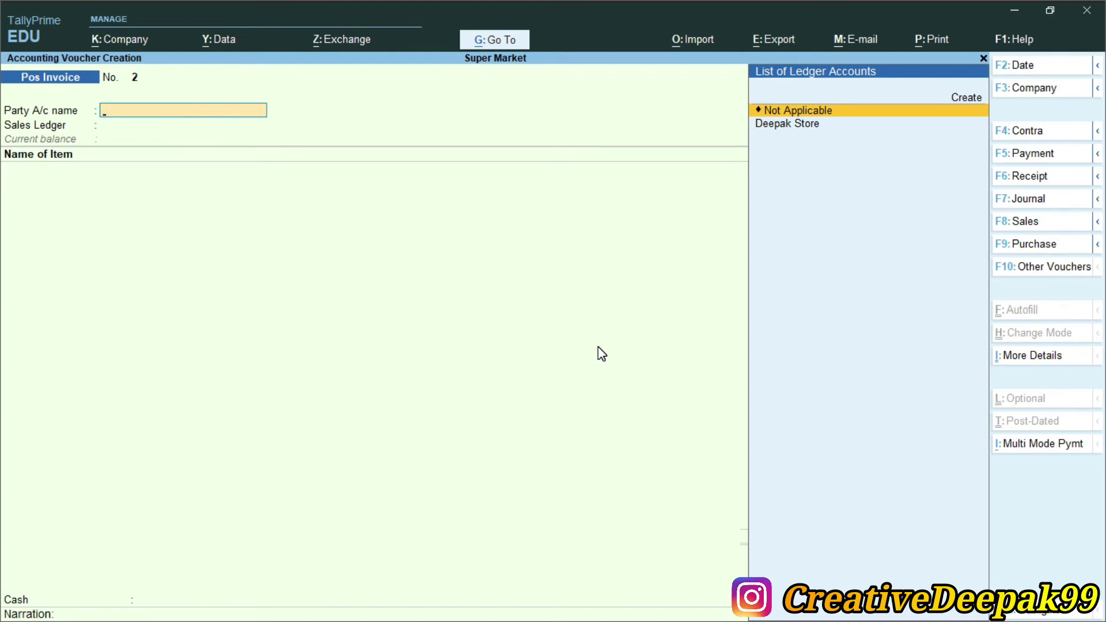
{"action": "key", "text": "Escape"}
{"action": "key", "text": "y"}
- Read the Raaz cloth Store transaction in the practice PDF, including its items and the discount allowed on the total sale value
{"action": "key", "text": "alt+Tab"}
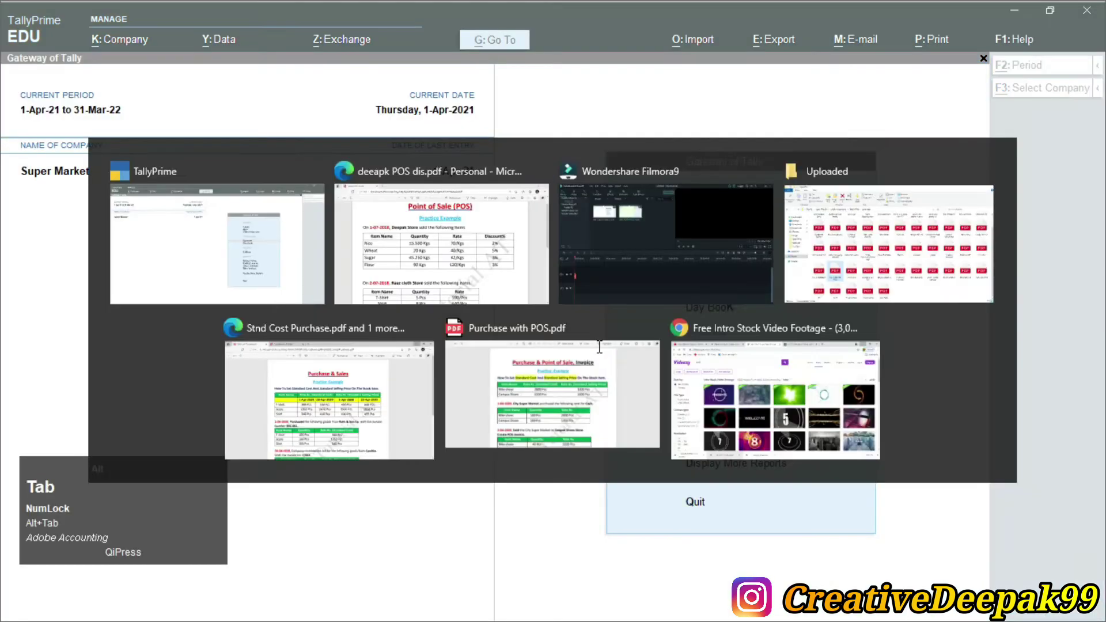
{"action": "scroll", "coordinate": [612, 331], "scroll_direction": "down", "scroll_amount": 2}
{"action": "scroll", "coordinate": [611, 332], "scroll_direction": "down", "scroll_amount": 2}
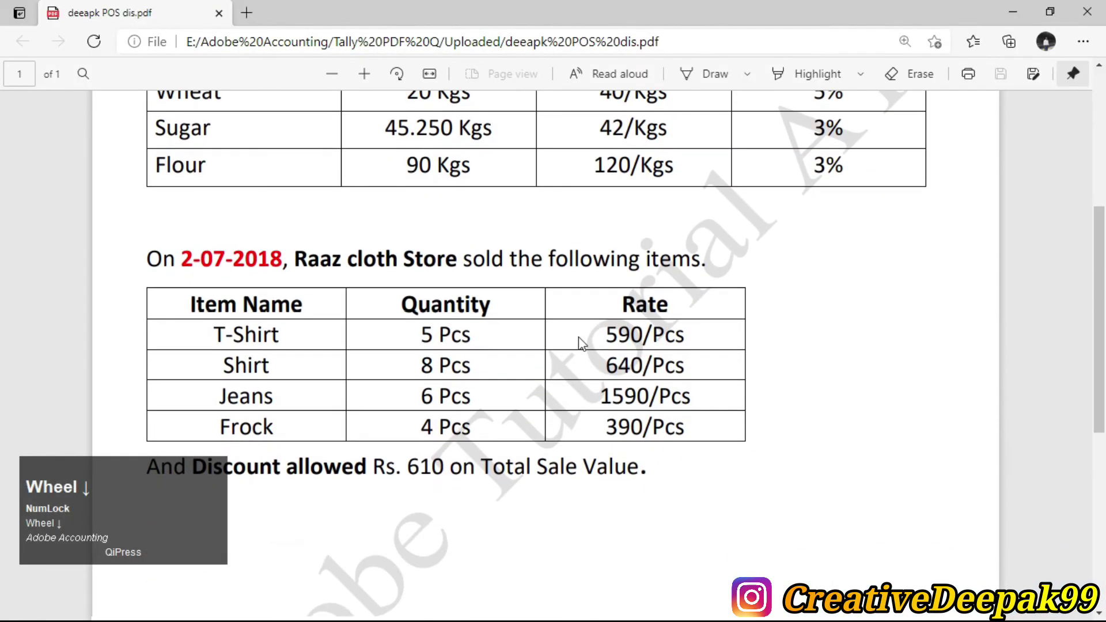
{"action": "left_click_drag", "start_coordinate": [293, 259], "coordinate": [467, 266]}
{"action": "left_click_drag", "start_coordinate": [299, 262], "coordinate": [314, 264]}
{"action": "left_click", "coordinate": [380, 264]}
{"action": "scroll", "coordinate": [211, 340], "scroll_direction": "down", "scroll_amount": 3}
{"action": "left_click_drag", "start_coordinate": [195, 301], "coordinate": [362, 308]}
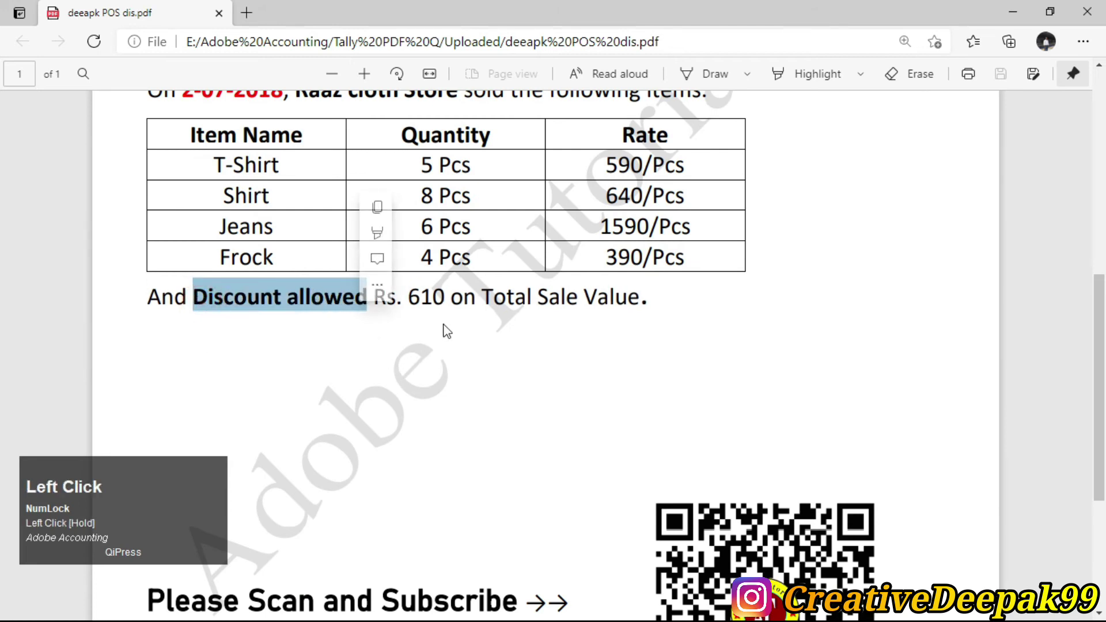
{"action": "scroll", "coordinate": [372, 208], "scroll_direction": "up", "scroll_amount": 2}
- Switch to TallyPrime and start a new ledger named Raaz Cloth Store under the Sundry Debtors group
{"action": "key", "text": "alt+Tab"}
{"action": "key", "text": "Up"}
{"action": "key", "text": "Up"}
{"action": "key", "text": "Up"}
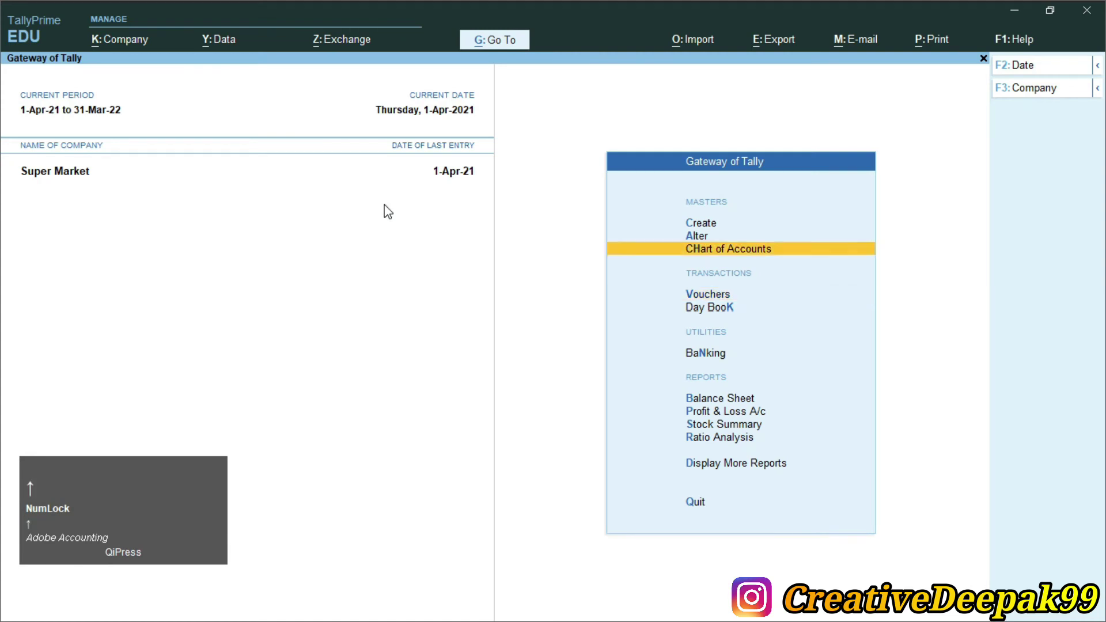
{"action": "key", "text": "Return"}
{"action": "key", "text": "Down"}
{"action": "key", "text": "Return"}
{"action": "type", "text": "Raaz Cloth Store"}
{"action": "key", "text": "Return"}
{"action": "type", "text": "S"}
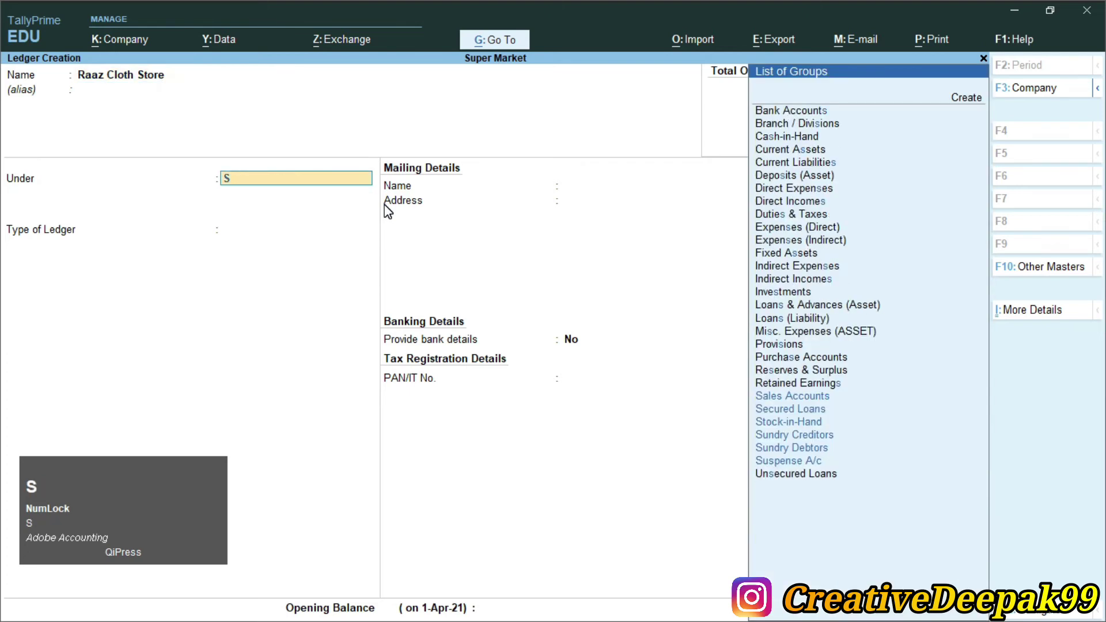
{"action": "key", "text": "Down"}
{"action": "key", "text": "Down"}
{"action": "key", "text": "Down"}
{"action": "key", "text": "Down"}
{"action": "key", "text": "Down"}
{"action": "key", "text": "Up"}
{"action": "key", "text": "Return"}
- Keep the default details for the Raaz Cloth Store ledger and save it
{"action": "key", "text": "Return"}
{"action": "key", "text": "Return"}
{"action": "key", "text": "Return"}
{"action": "key", "text": "Return"}
{"action": "key", "text": "Return"}
{"action": "key", "text": "Return"}
{"action": "key", "text": "Return"}
{"action": "key", "text": "Return"}
{"action": "key", "text": "Return"}
{"action": "key", "text": "Return"}
{"action": "key", "text": "Return"}
- Create a ledger named Discount Allowed under Indirect Expenses and save it with its default details
{"action": "type", "text": "Dic"}
{"action": "key", "text": "BackSpace"}
{"action": "type", "text": "scount Allowed"}
{"action": "key", "text": "Return"}
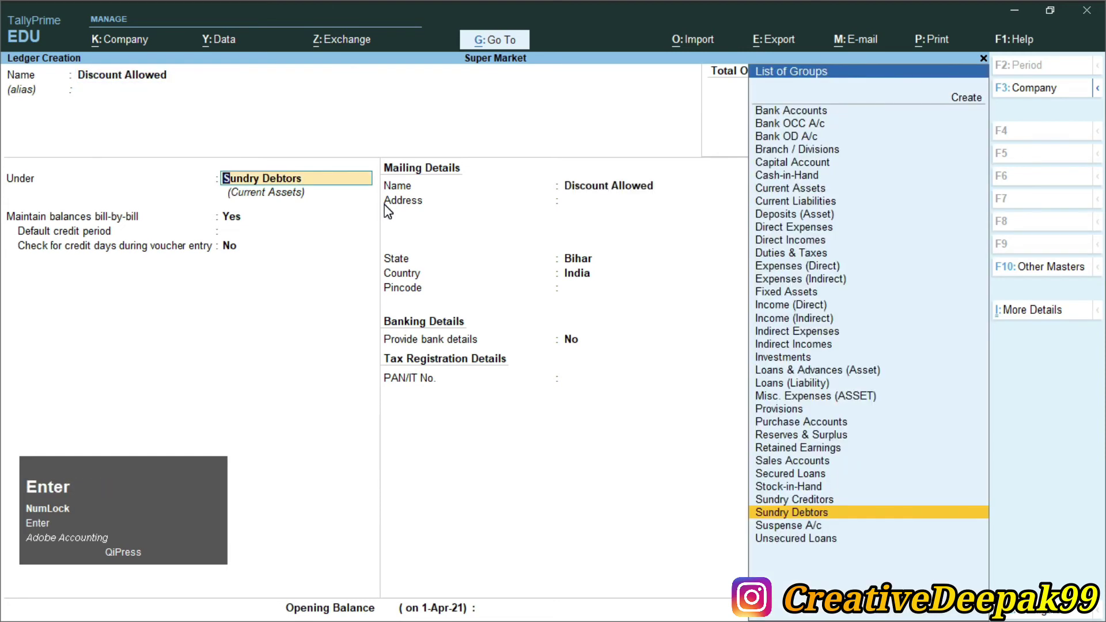
{"action": "type", "text": "i"}
{"action": "key", "text": "Down"}
{"action": "key", "text": "Down"}
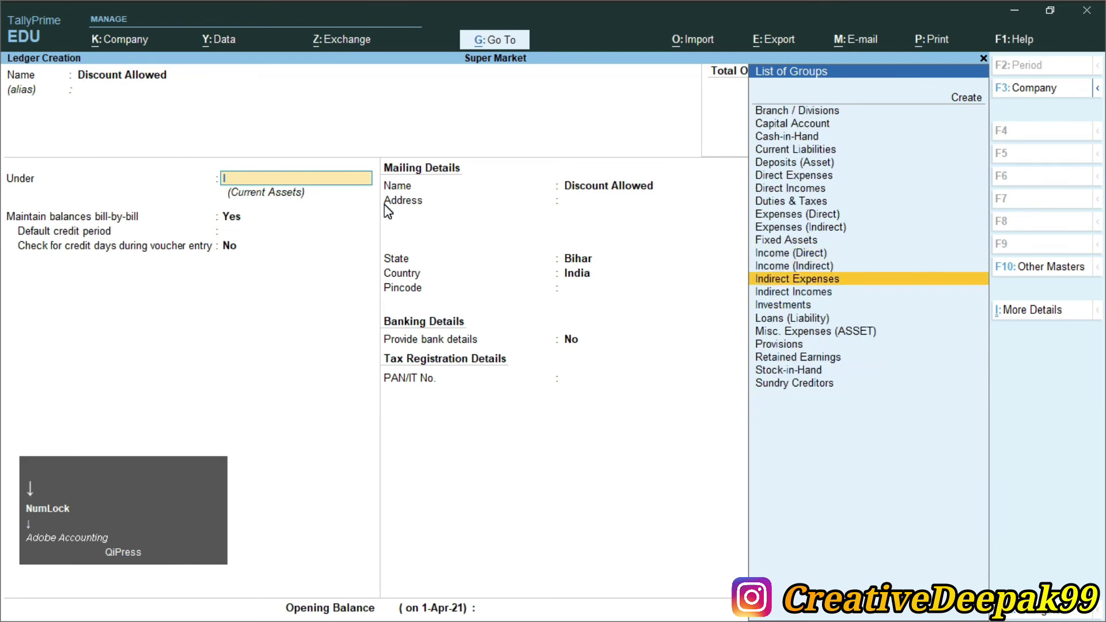
{"action": "key", "text": "Return"}
{"action": "key", "text": "Return"}
{"action": "key", "text": "Return"}
{"action": "key", "text": "Return"}
{"action": "key", "text": "Return"}
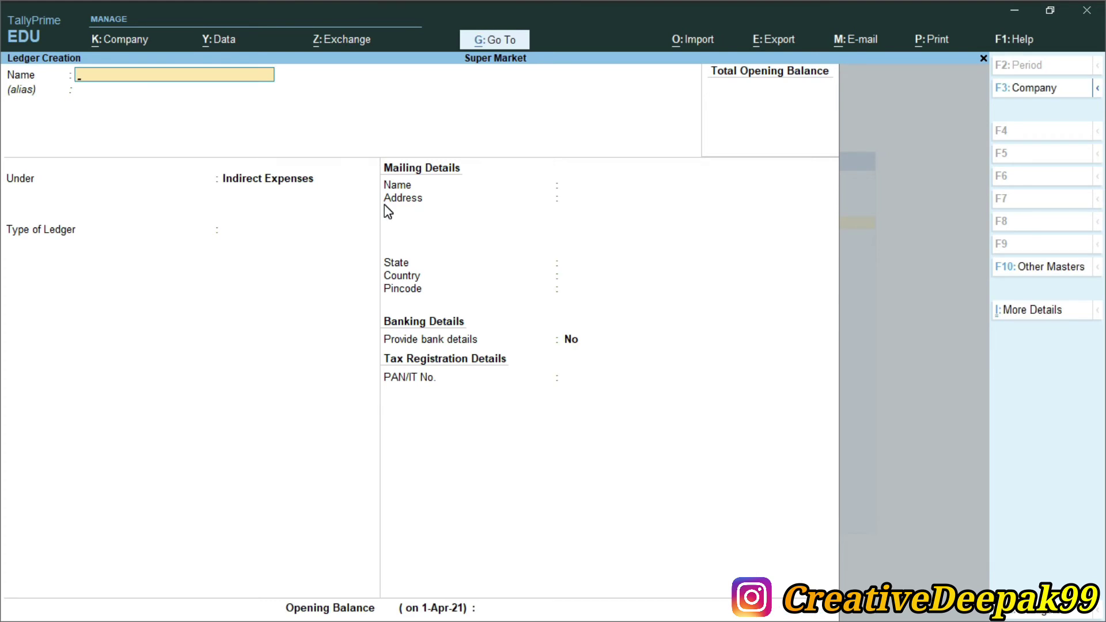
- Quit ledger creation and open voucher entry from the Gateway of Tally
{"action": "key", "text": "Escape"}
{"action": "key", "text": "Escape"}
{"action": "key", "text": "Escape"}
{"action": "key", "text": "Escape"}
{"action": "key", "text": "Down"}
{"action": "key", "text": "Down"}
{"action": "key", "text": "Down"}
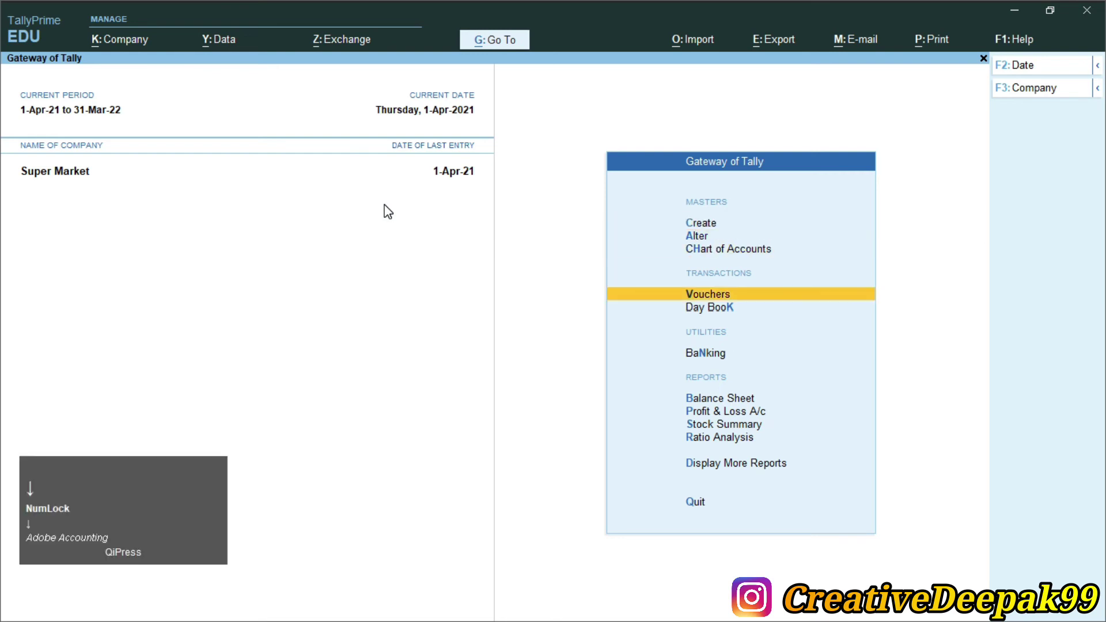
{"action": "key", "text": "Return"}
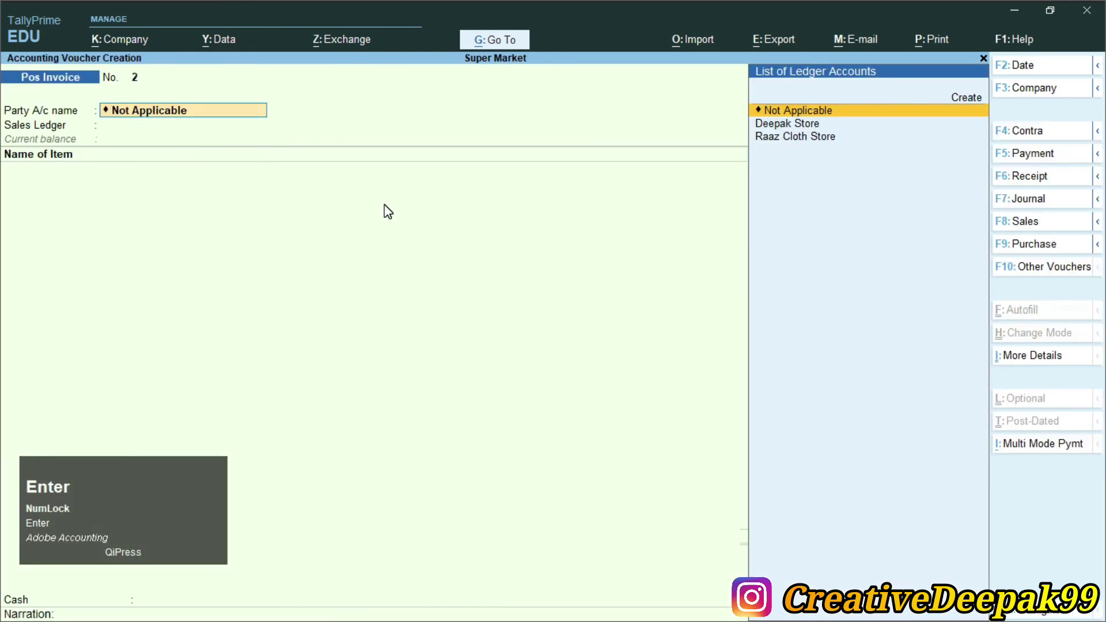
- Choose Pos Invoice as the sales voucher type
{"action": "key", "text": "ctrl"}
{"action": "key", "text": "ctrl+2"}
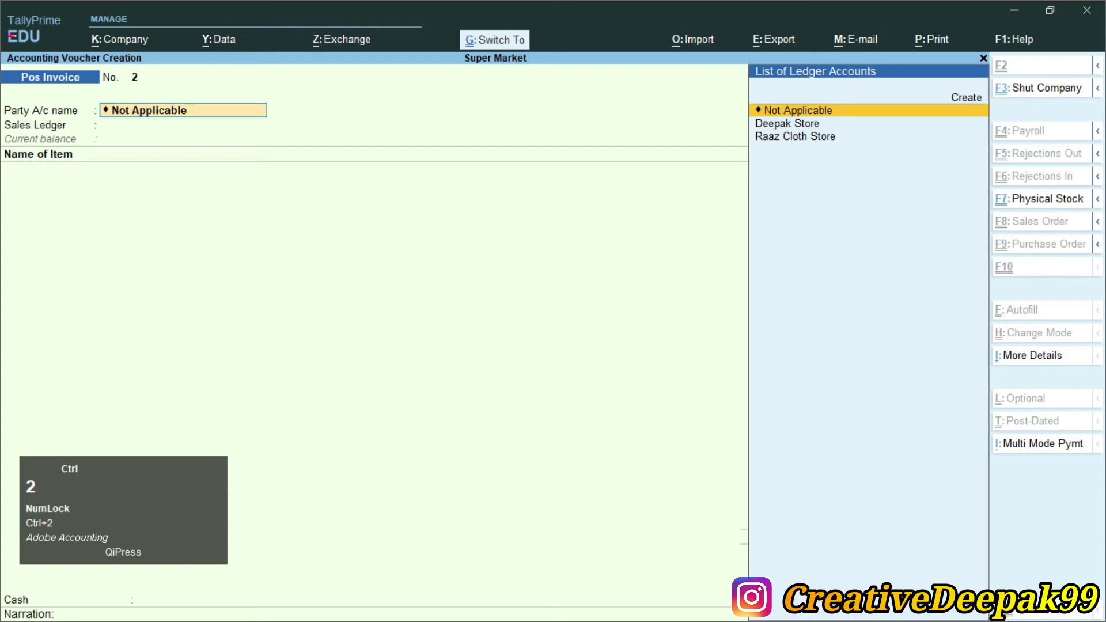
{"action": "mouse_move", "coordinate": [2, 60]}
{"action": "left_mouse_down"}
{"action": "mouse_move", "coordinate": [84, 97]}
{"action": "mouse_move", "coordinate": [115, 96]}
{"action": "left_mouse_up"}
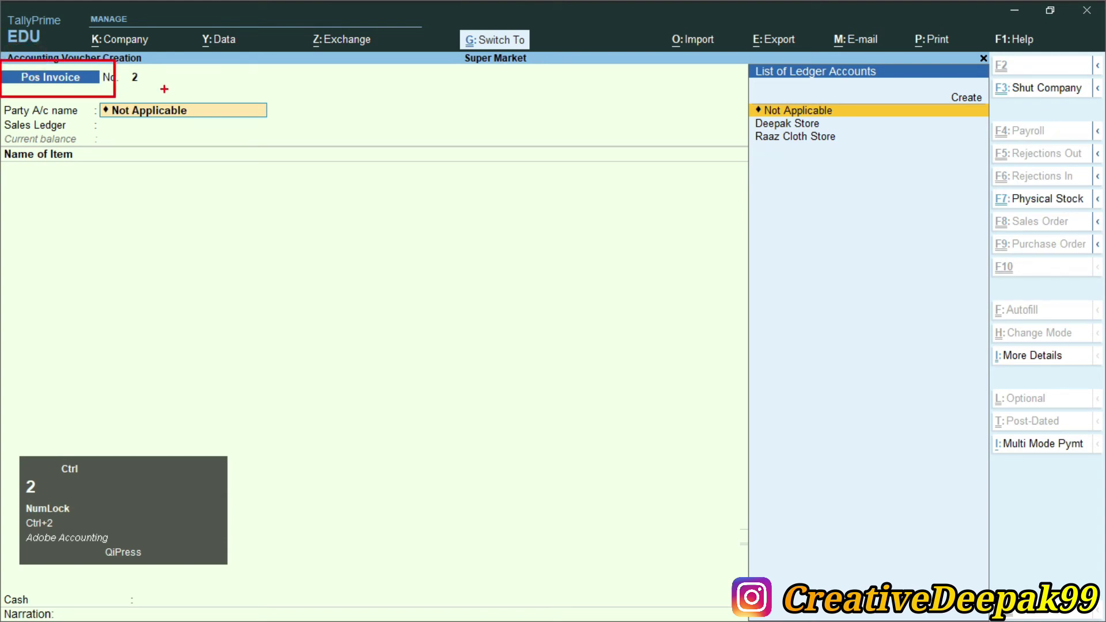
{"action": "key", "text": "F8"}
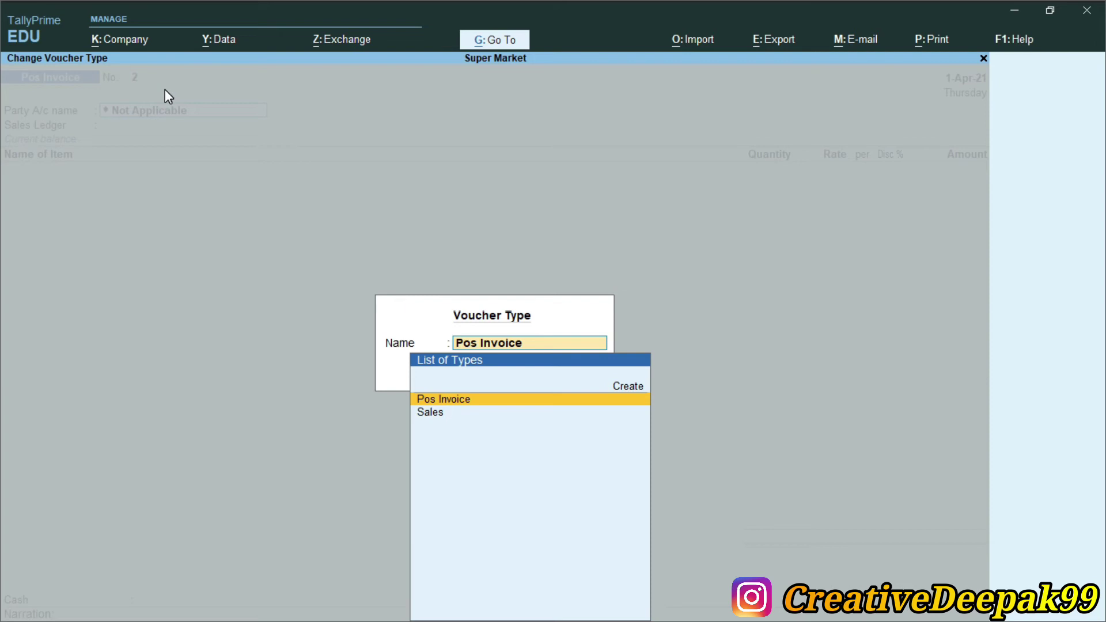
{"action": "key", "text": "Return"}
- Set Raaz Cloth Store as the party with its default party details and Sales as the sales ledger
{"action": "key", "text": "Down"}
{"action": "key", "text": "Down"}
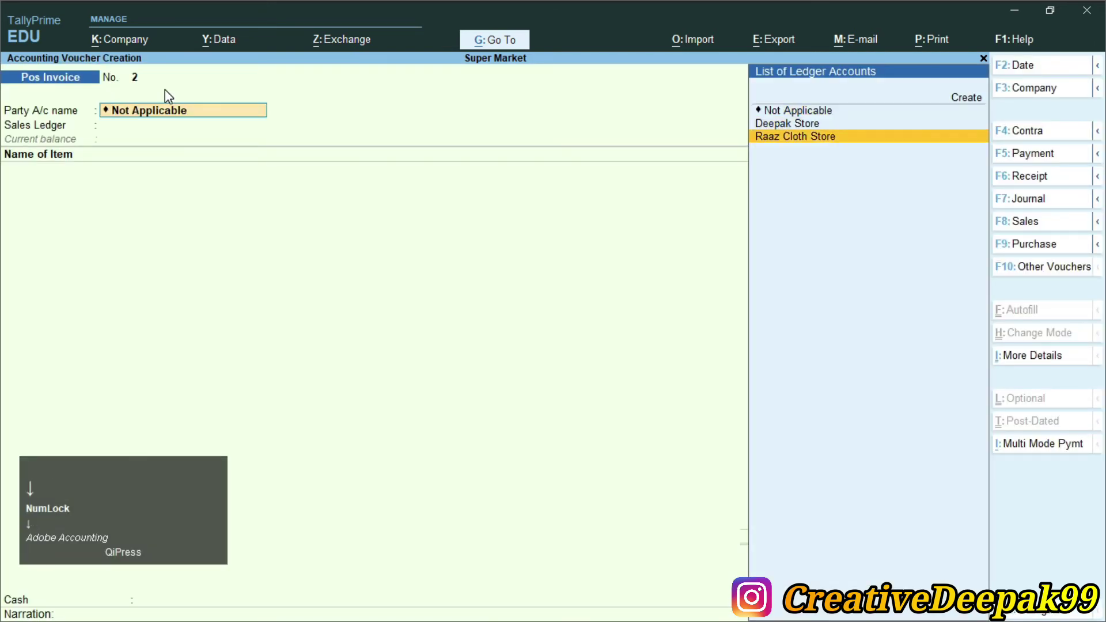
{"action": "key", "text": "Return"}
{"action": "key", "text": "Return"}
{"action": "key", "text": "Return"}
{"action": "key", "text": "Return"}
{"action": "key", "text": "Return"}
{"action": "key", "text": "Return"}
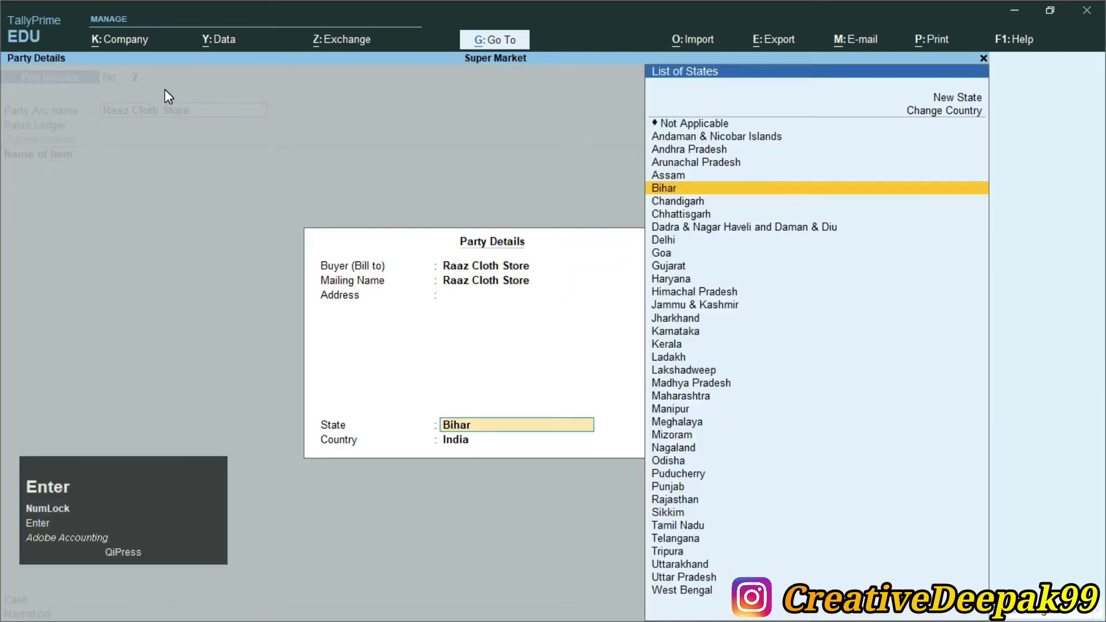
{"action": "key", "text": "BackSpace"}
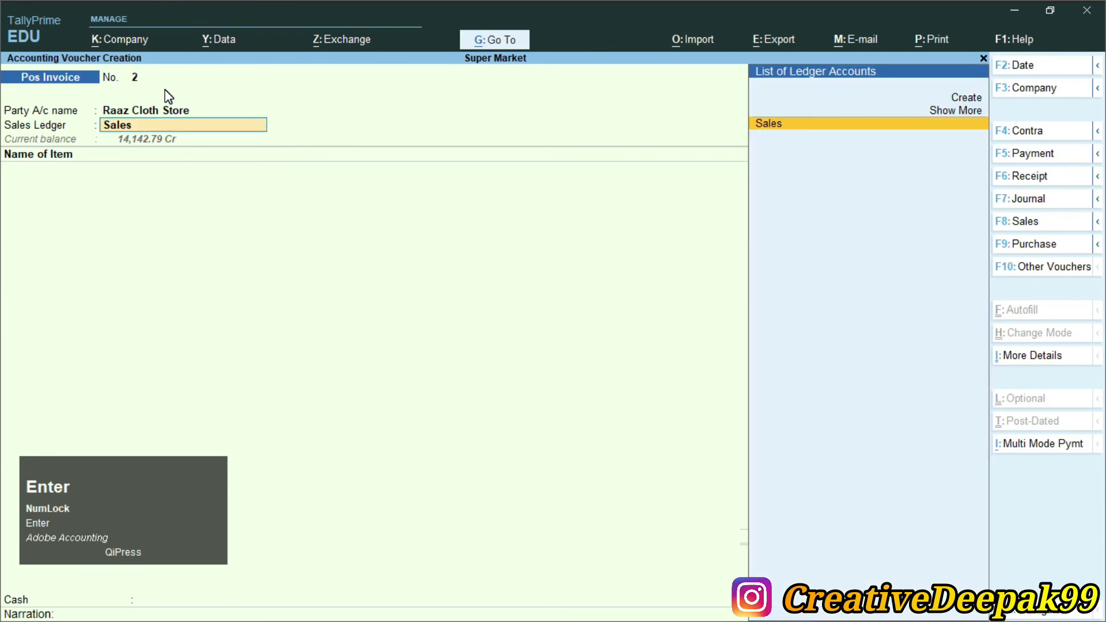
{"action": "key", "text": "Return"}
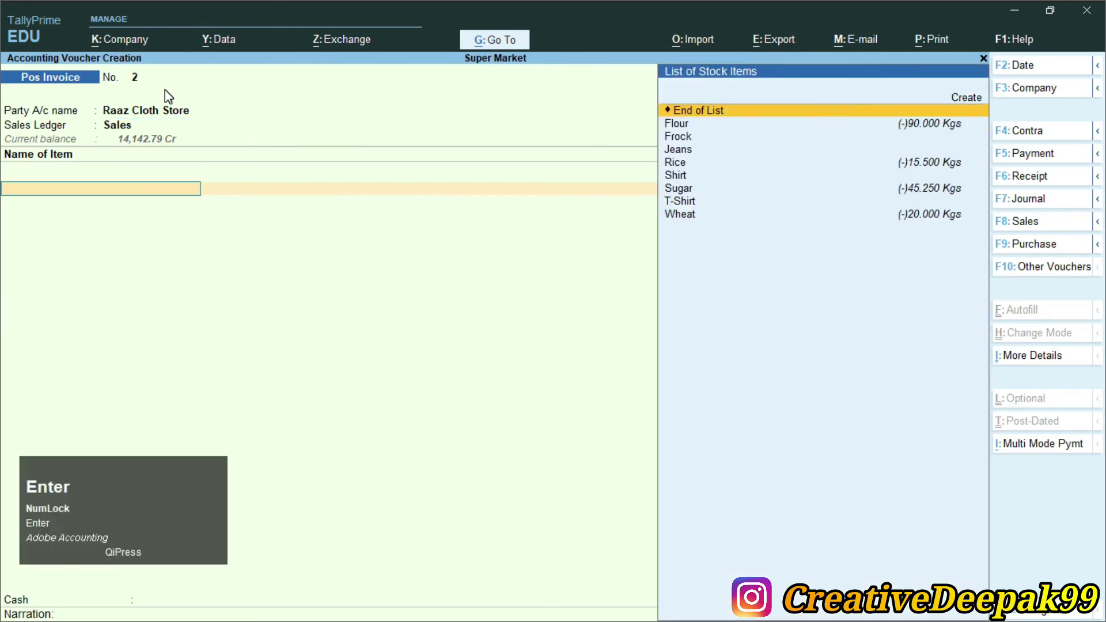
- Check the item table in the practice PDF and add T-Shirt to the invoice, 5 Pcs at a rate of 590
{"action": "key", "text": "alt+Tab"}
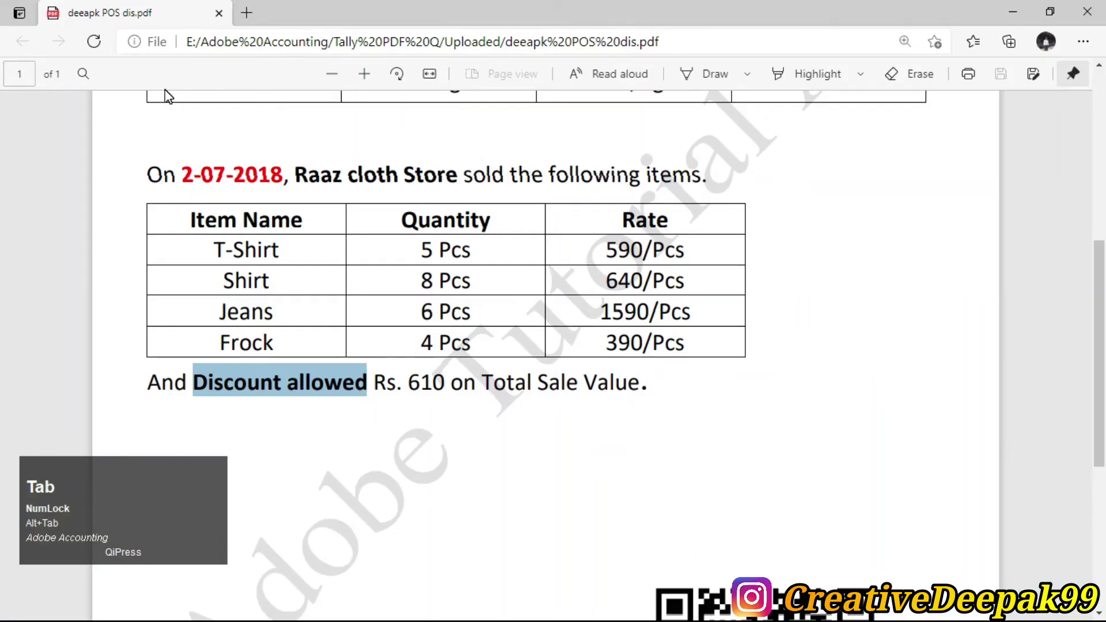
{"action": "left_click", "coordinate": [251, 261]}
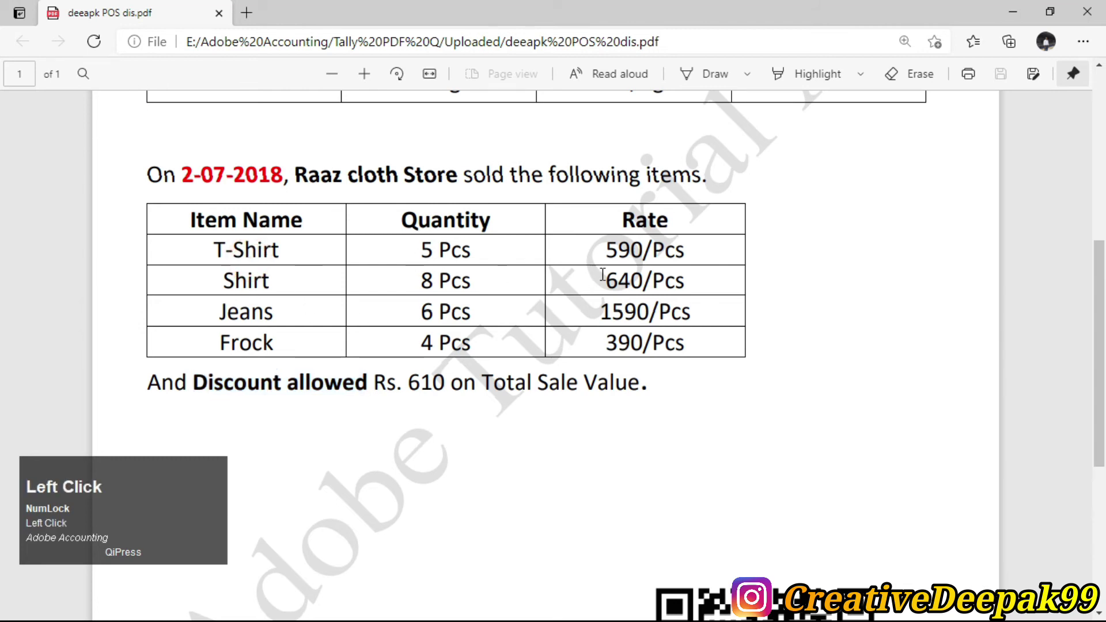
{"action": "key", "text": "alt"}
{"action": "key", "text": "alt+Tab"}
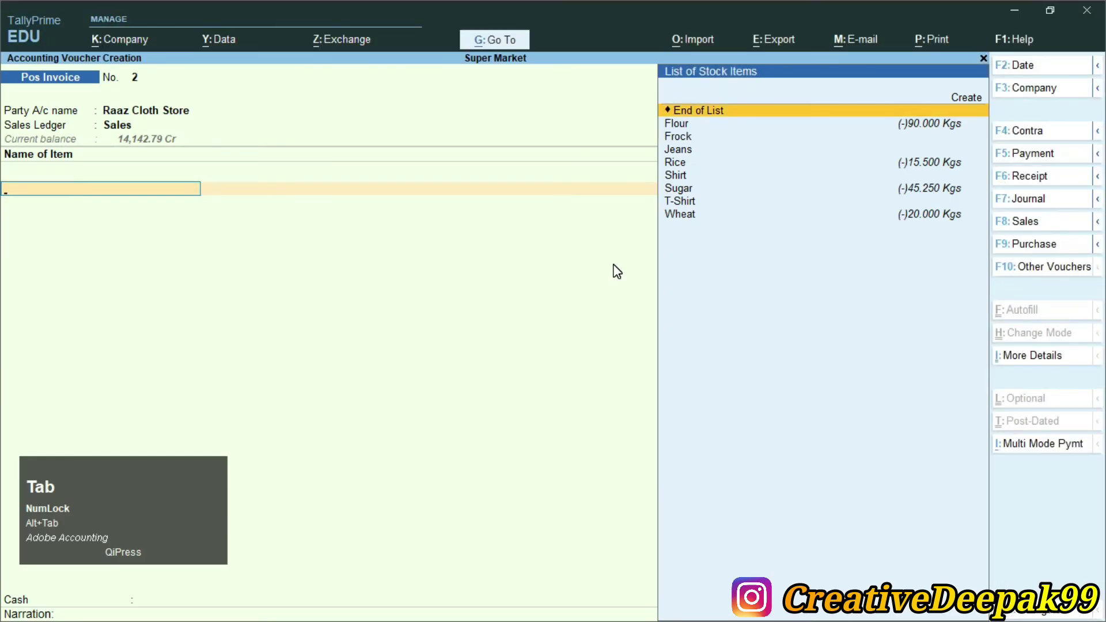
{"action": "type", "text": "T"}
{"action": "key", "text": "Return"}
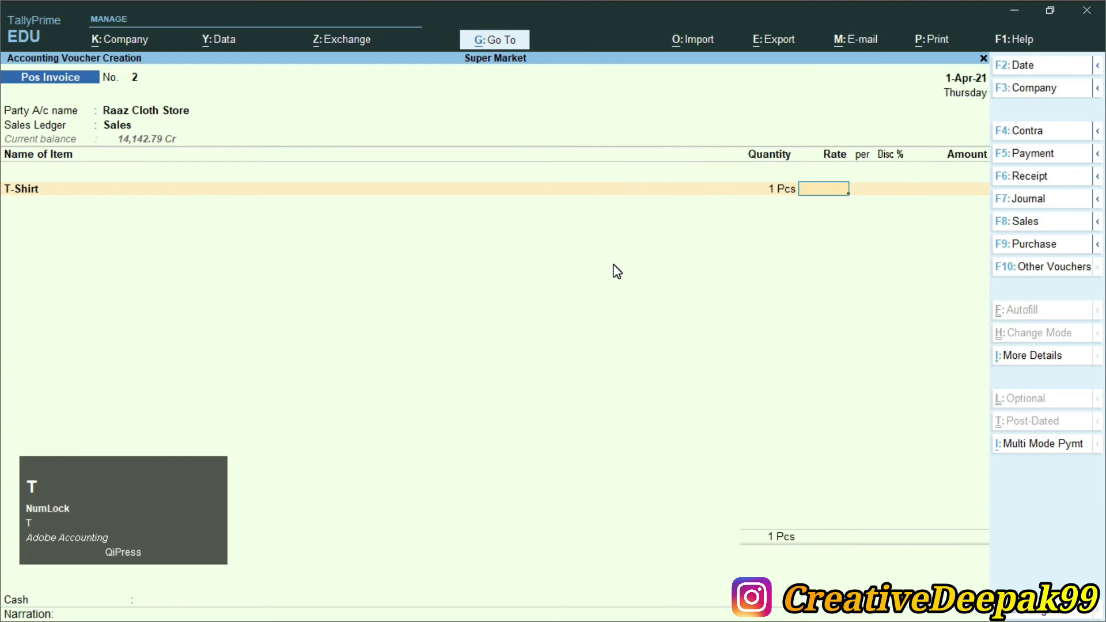
{"action": "type", "text": "5"}
{"action": "key", "text": "Return"}
{"action": "key", "text": "BackSpace"}
{"action": "key", "text": "BackSpace"}
{"action": "key", "text": "BackSpace"}
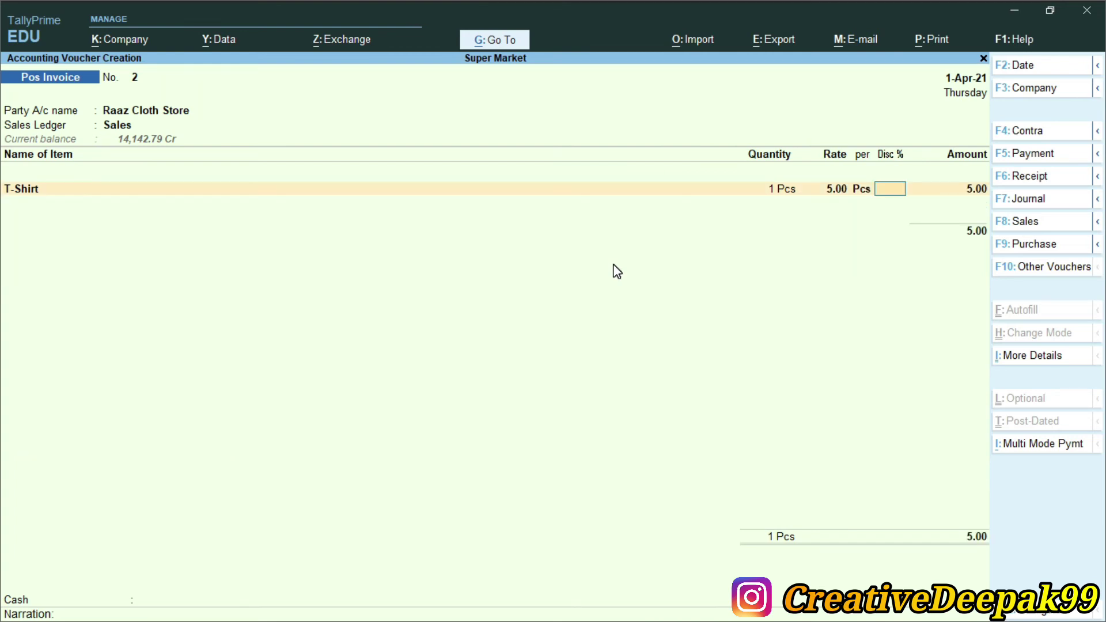
{"action": "type", "text": "5"}
{"action": "key", "text": "Return"}
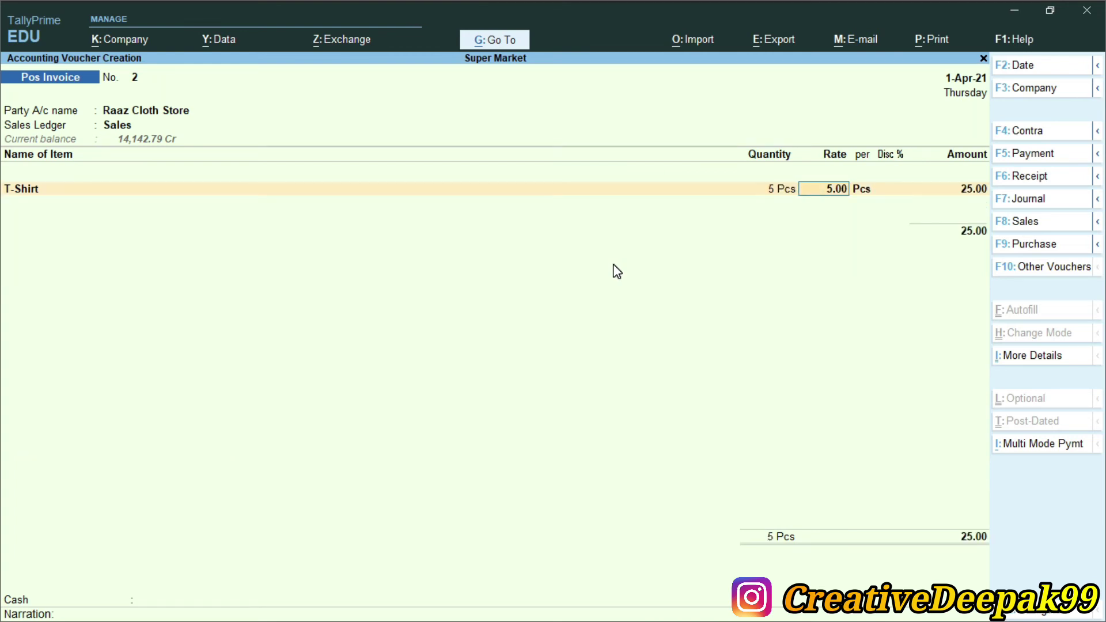
{"action": "type", "text": "590"}
{"action": "key", "text": "Return"}
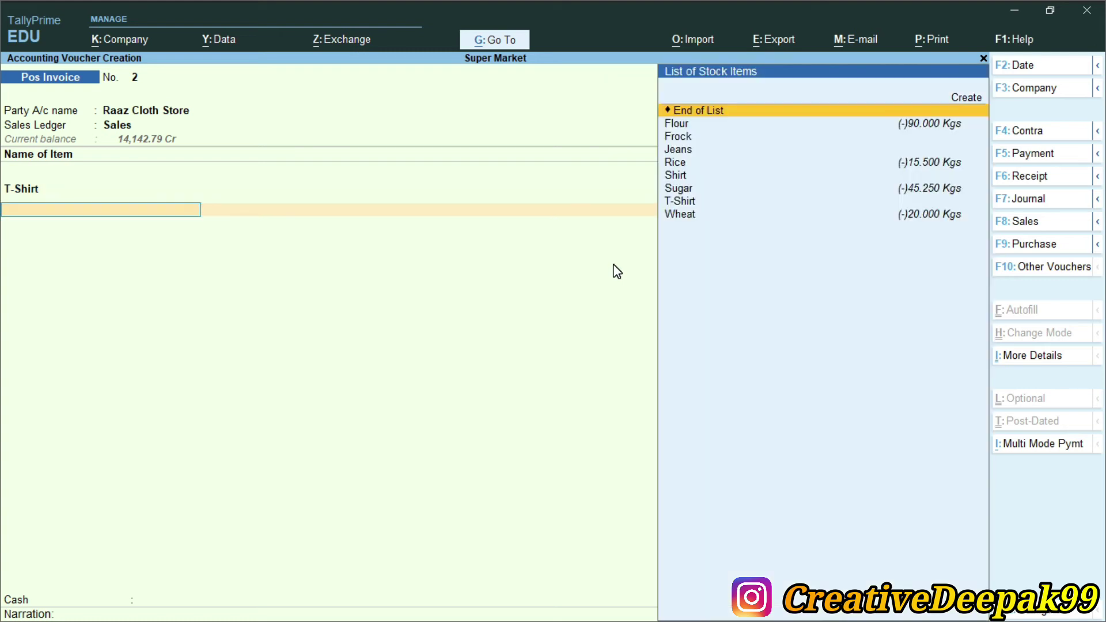
- Add Shirt as the second invoice item, 8 Pcs at a rate of 640, following the practice PDF
{"action": "type", "text": "S"}
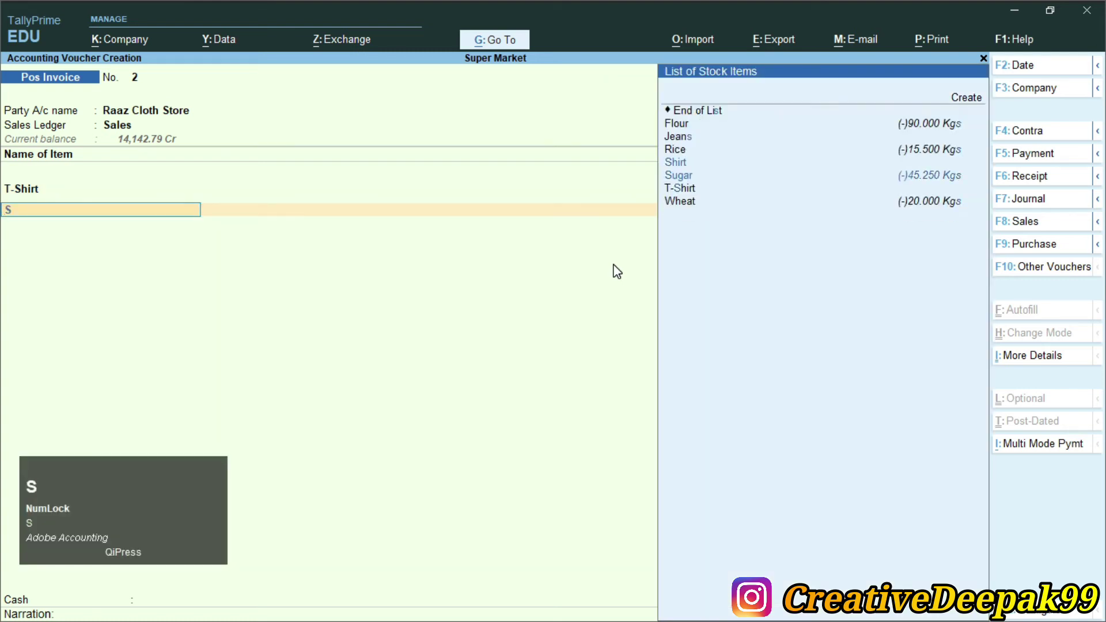
{"action": "key", "text": "Down"}
{"action": "key", "text": "Down"}
{"action": "key", "text": "Up"}
{"action": "key", "text": "Return"}
{"action": "type", "text": "1 Pcs"}
{"action": "key", "text": "Return"}
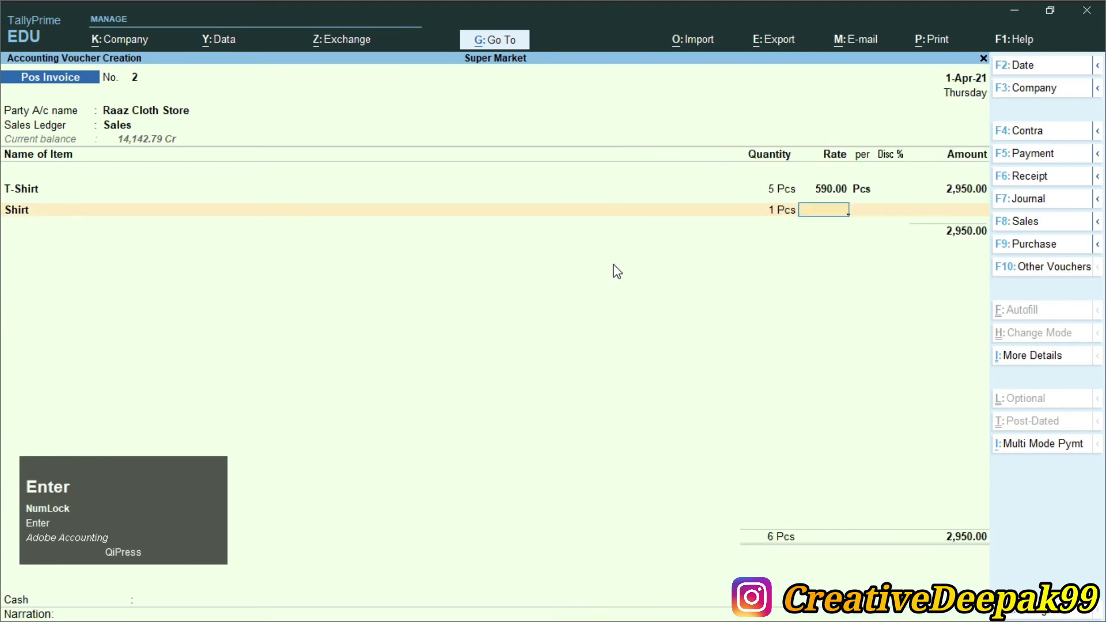
{"action": "key", "text": "alt+Tab"}
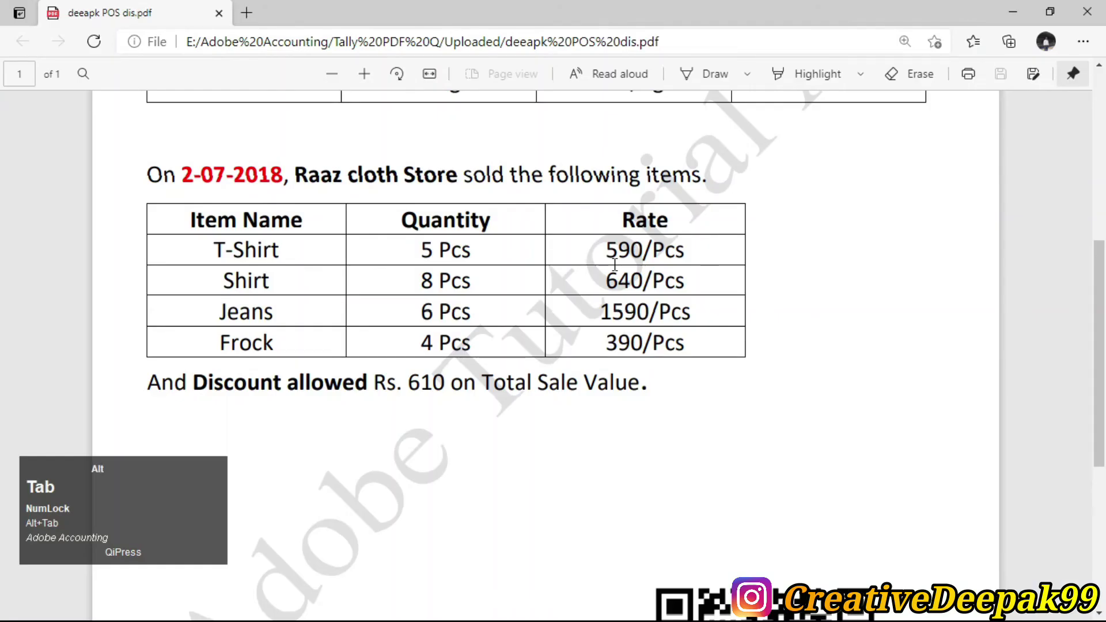
{"action": "key", "text": "alt+Tab"}
{"action": "type", "text": "8"}
{"action": "key", "text": "Return"}
{"action": "type", "text": "640"}
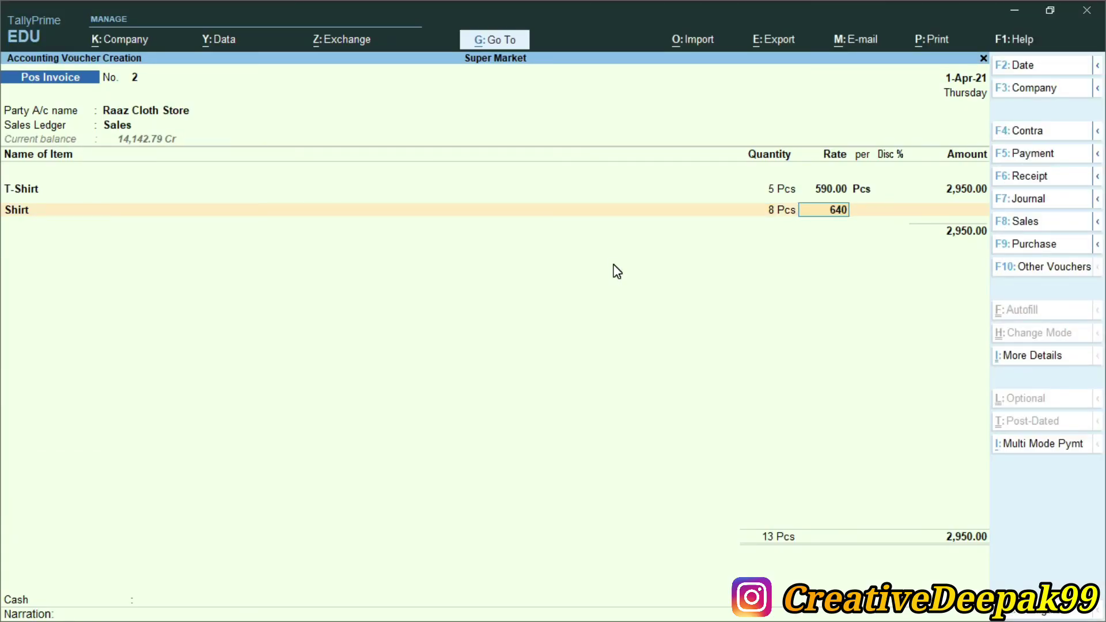
{"action": "key", "text": "Return"}
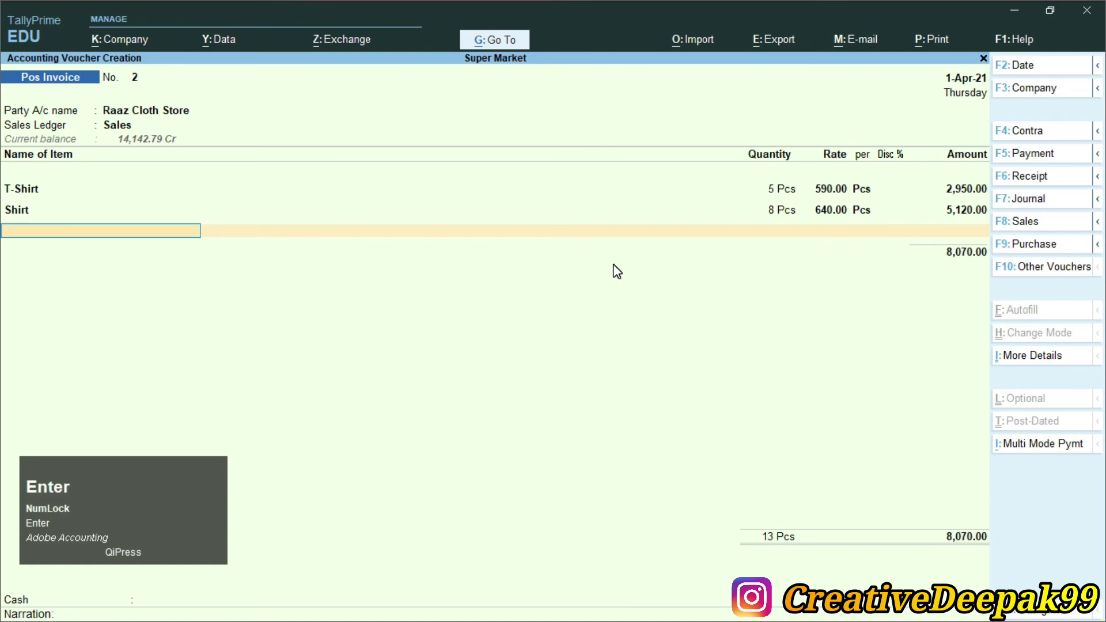
- Add Jeans as the third invoice item, 6 Pcs at a rate of 1590, following the practice PDF
{"action": "key", "text": "alt+Tab"}
{"action": "key", "text": "alt+Tab"}
{"action": "type", "text": "J"}
{"action": "key", "text": "Return"}
{"action": "key", "text": "BackSpace"}
{"action": "key", "text": "alt+Tab"}
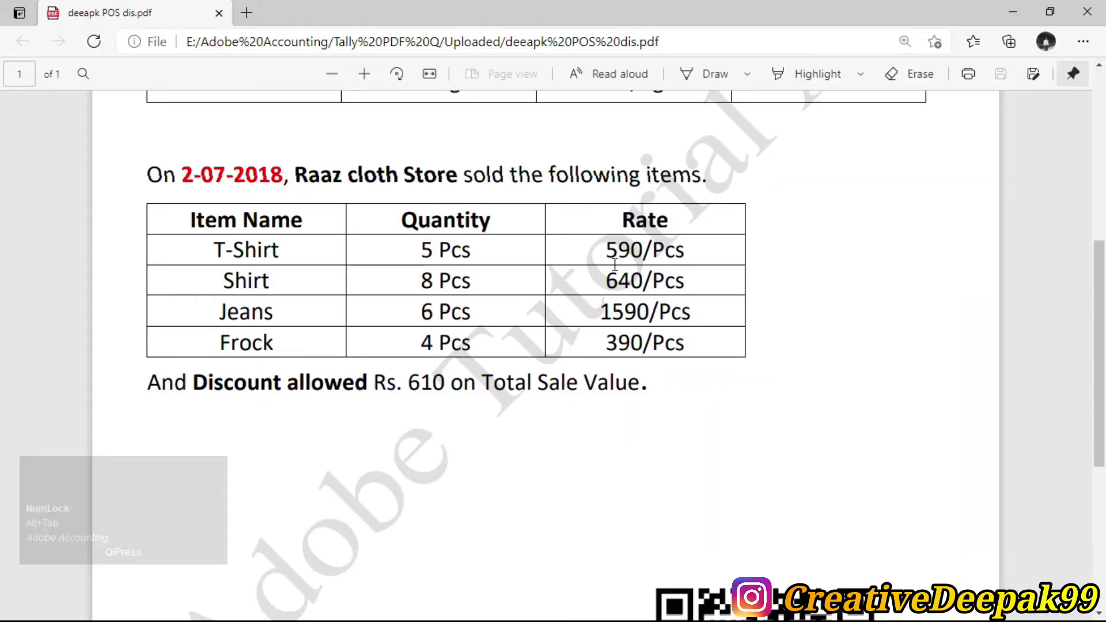
{"action": "key", "text": "alt+Tab"}
{"action": "type", "text": "6"}
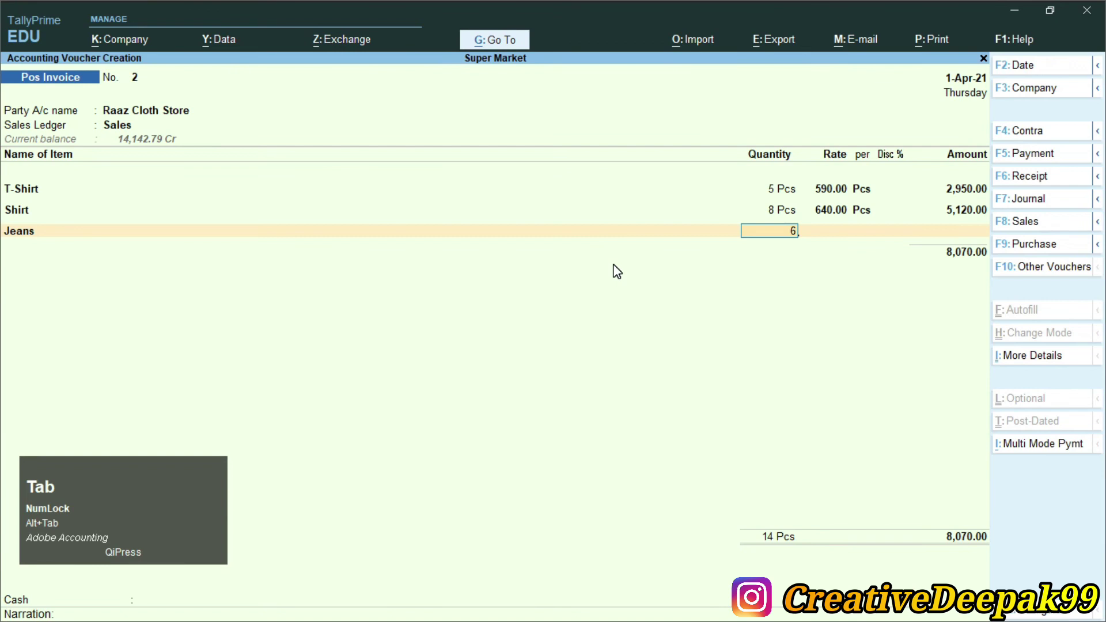
{"action": "key", "text": "Return"}
{"action": "type", "text": "1"}
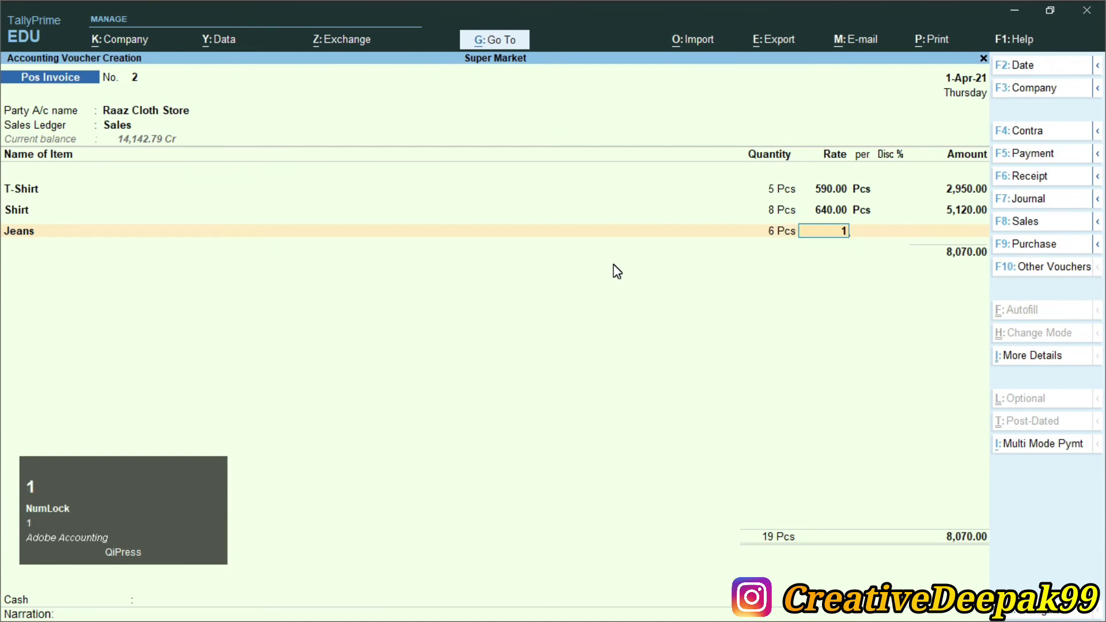
{"action": "type", "text": "590"}
{"action": "key", "text": "Return"}
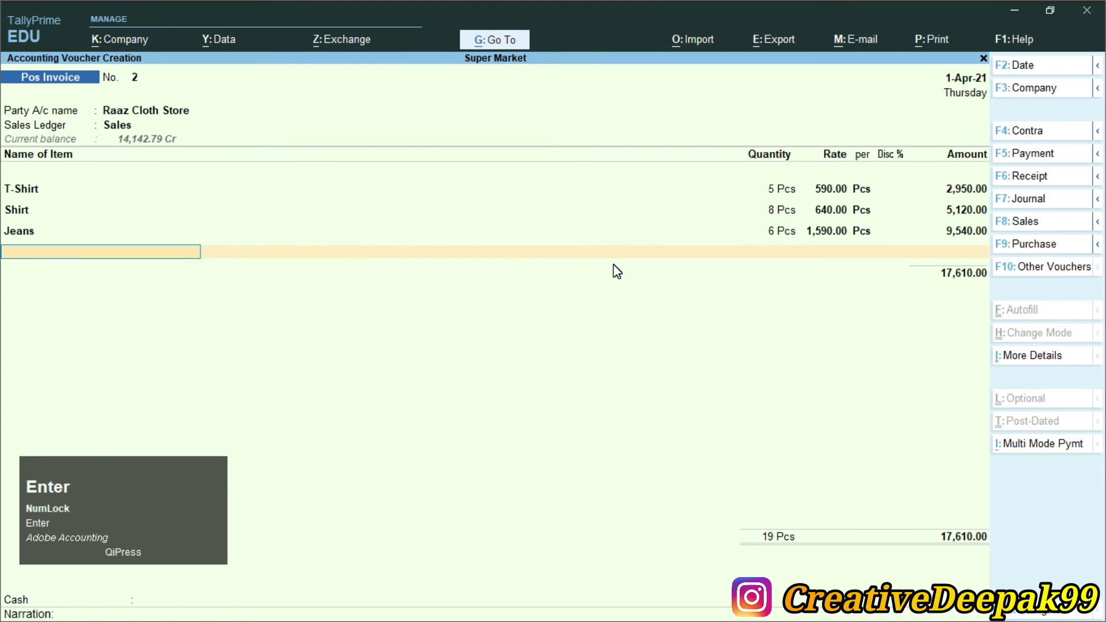
- Add Frock as the fourth invoice item, 4 Pcs at a rate of 390, following the practice PDF
{"action": "type", "text": "F"}
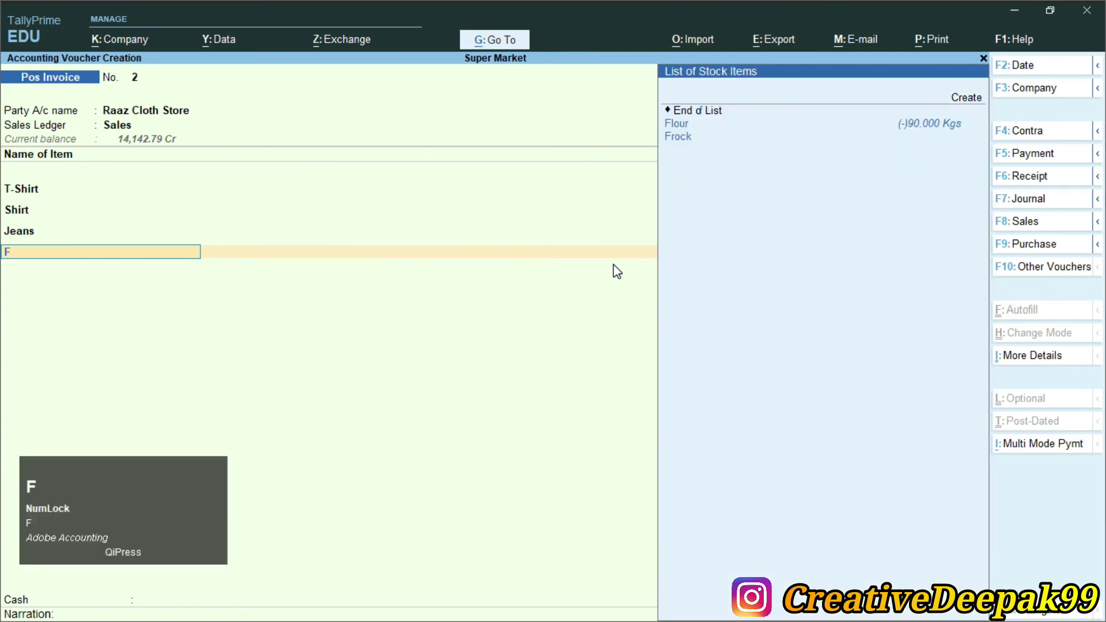
{"action": "type", "text": "r"}
{"action": "key", "text": "Return"}
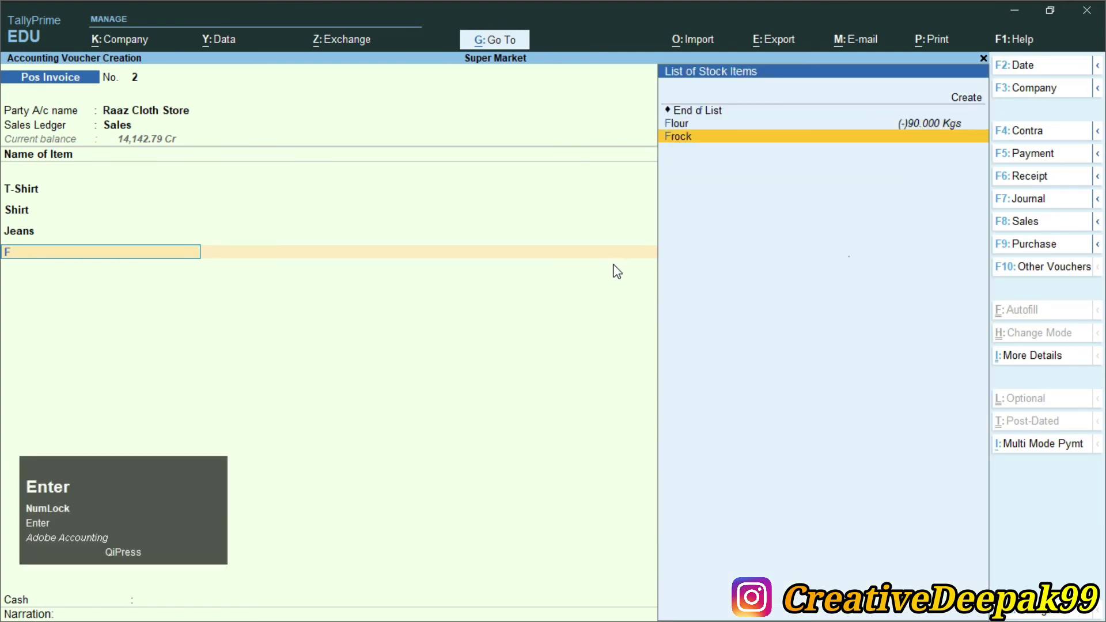
{"action": "key", "text": "alt+Tab"}
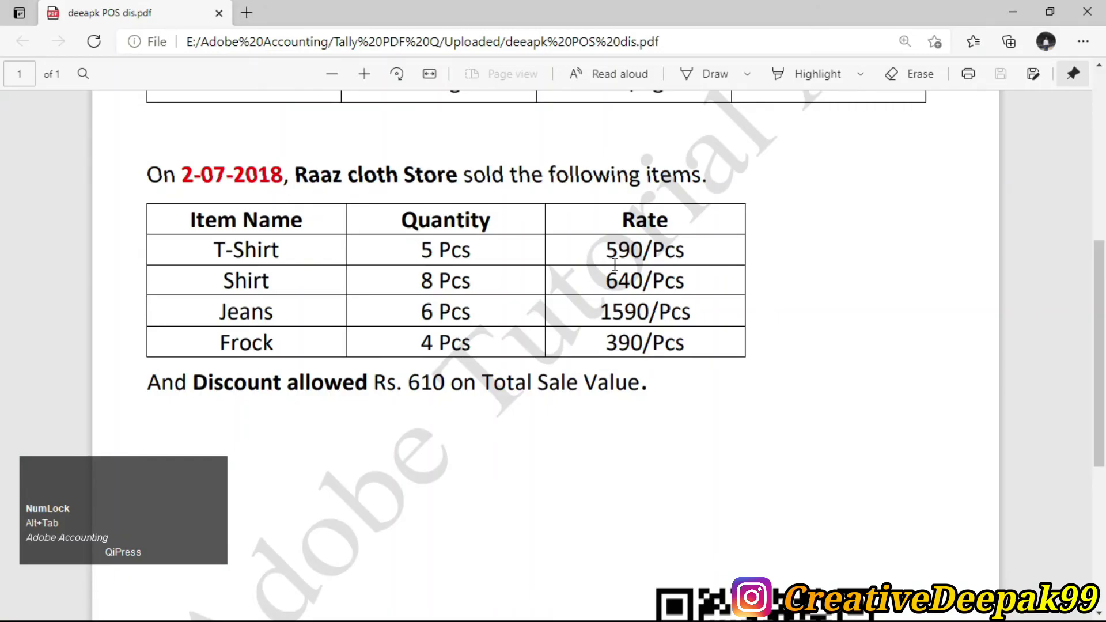
{"action": "key", "text": "alt+Tab"}
{"action": "type", "text": "4"}
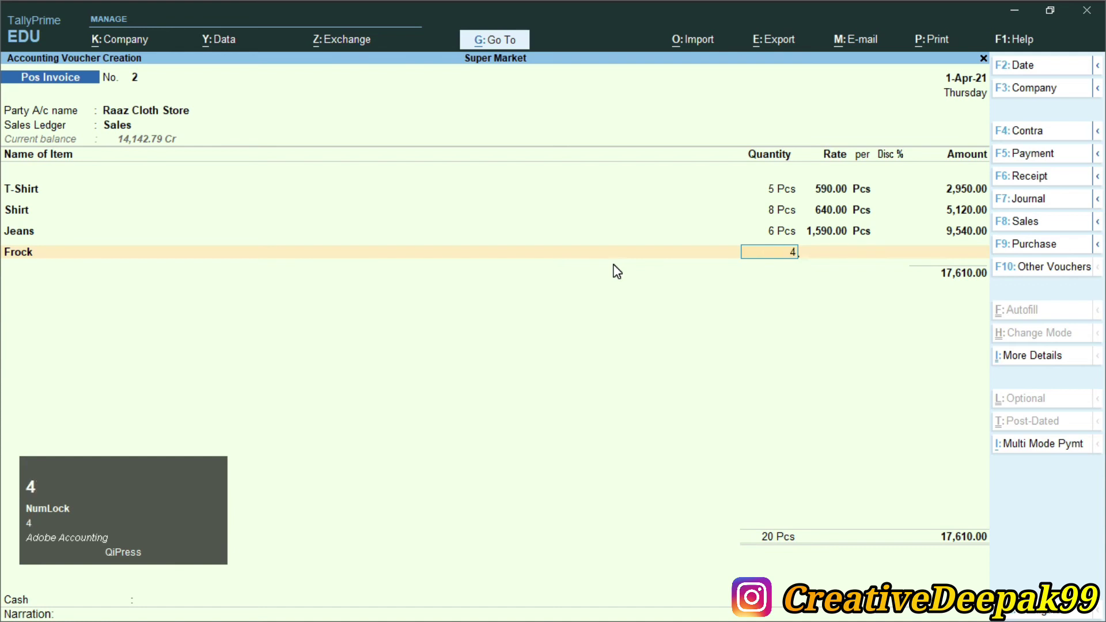
{"action": "key", "text": "Return"}
{"action": "type", "text": "390"}
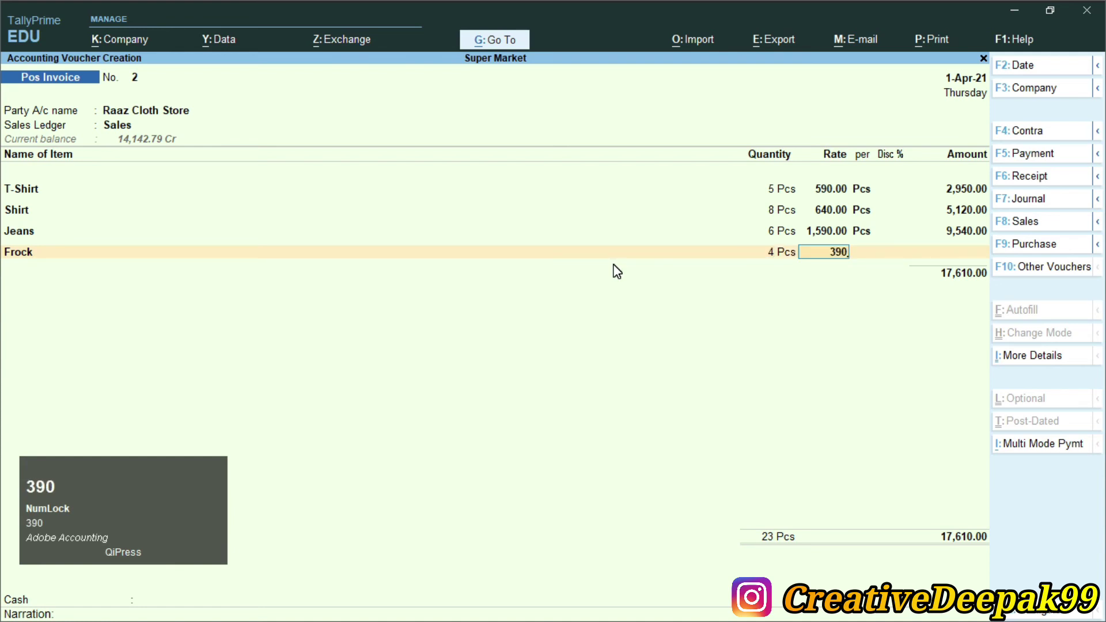
{"action": "key", "text": "Return"}
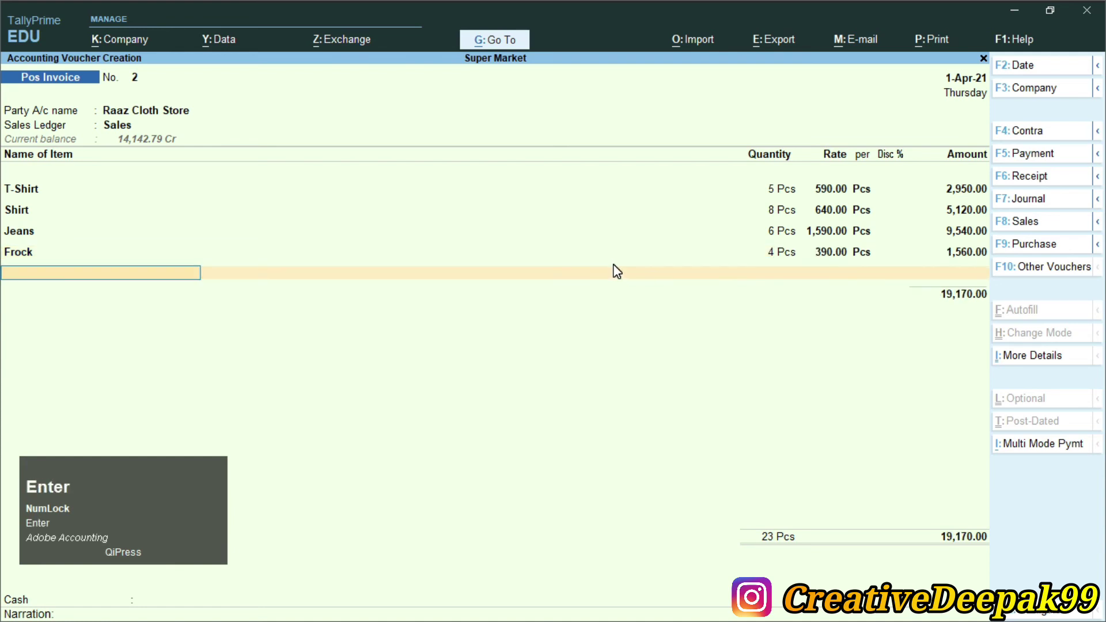
- End the item list, choose Cash as the payment ledger and enter 19500 as the cash tendered
{"action": "key", "text": "Return"}
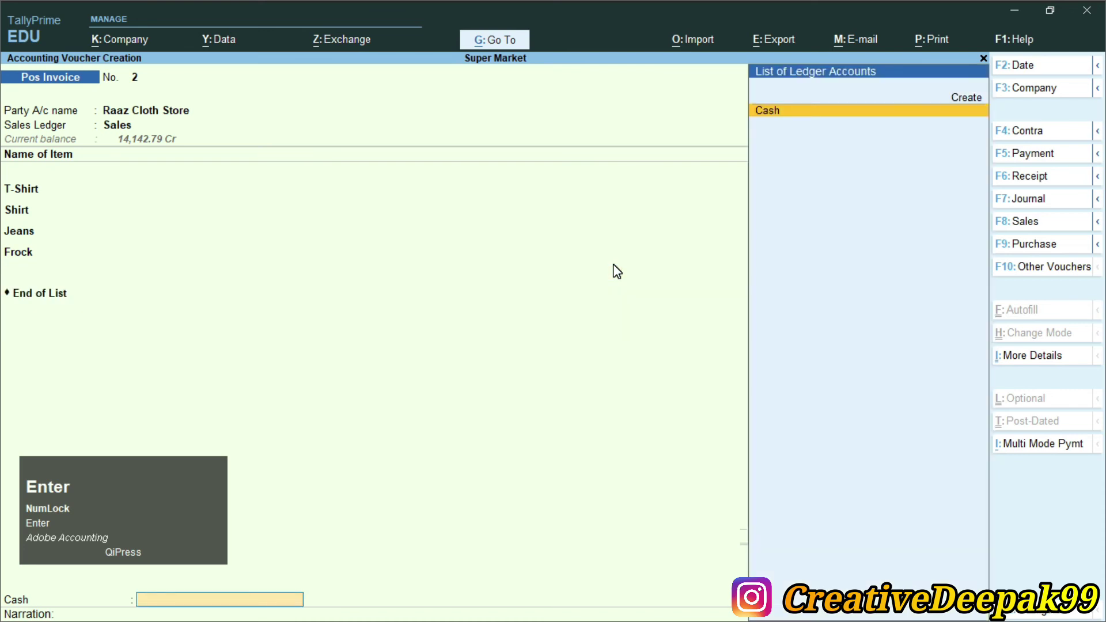
{"action": "key", "text": "Return"}
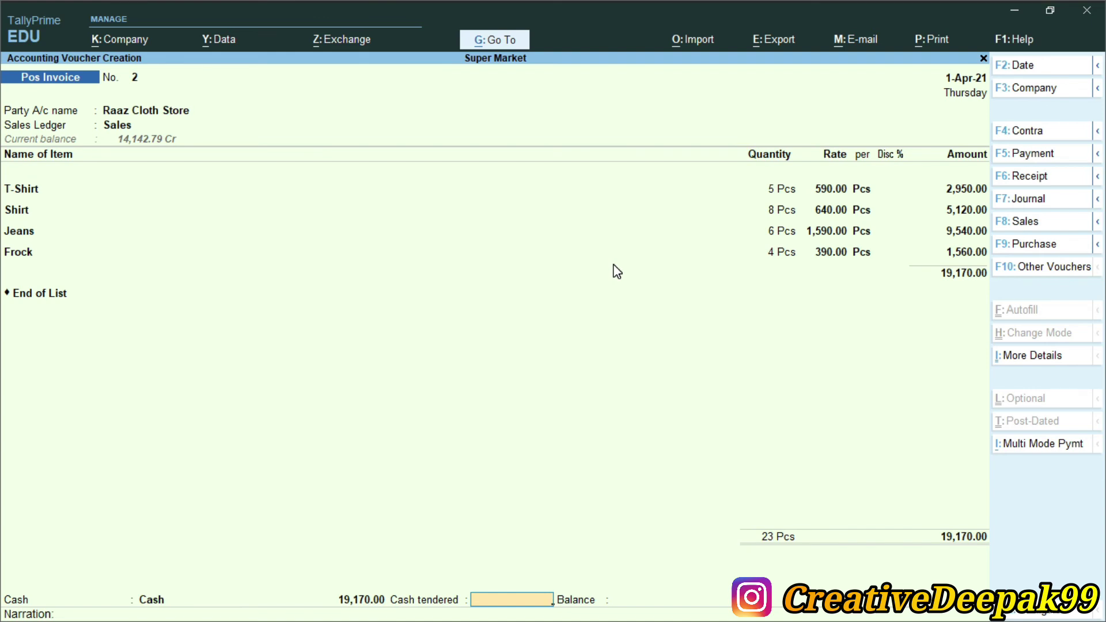
{"action": "type", "text": "9500"}
{"action": "key", "text": "ctrl+2"}
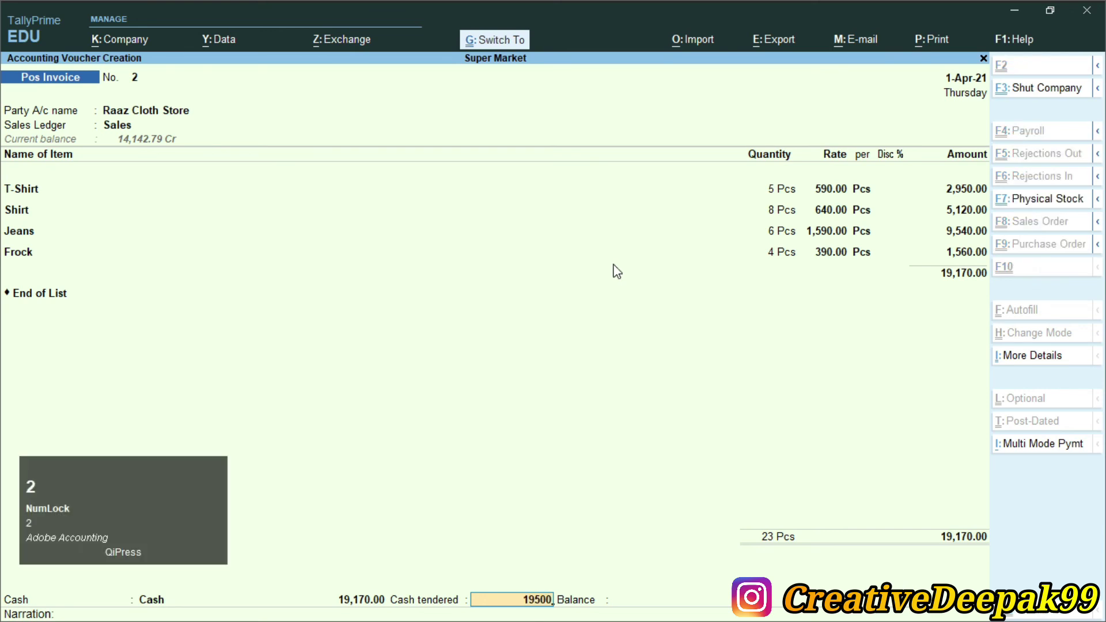
{"action": "left_click_drag", "start_coordinate": [499, 583], "coordinate": [568, 615]}
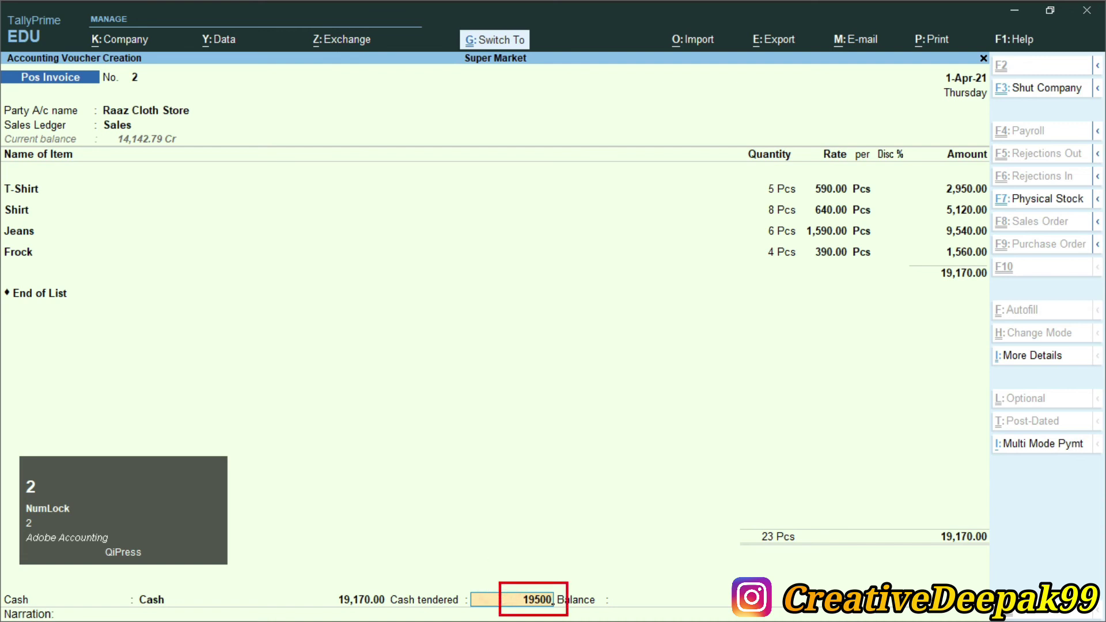
{"action": "left_click_drag", "start_coordinate": [318, 585], "coordinate": [415, 619]}
{"action": "left_click_drag", "start_coordinate": [927, 521], "coordinate": [996, 551]}
{"action": "mouse_move", "coordinate": [914, 537]}
{"action": "left_mouse_down"}
{"action": "mouse_move", "coordinate": [857, 500]}
{"action": "mouse_move", "coordinate": [477, 518]}
{"action": "mouse_move", "coordinate": [415, 578]}
{"action": "left_mouse_up"}
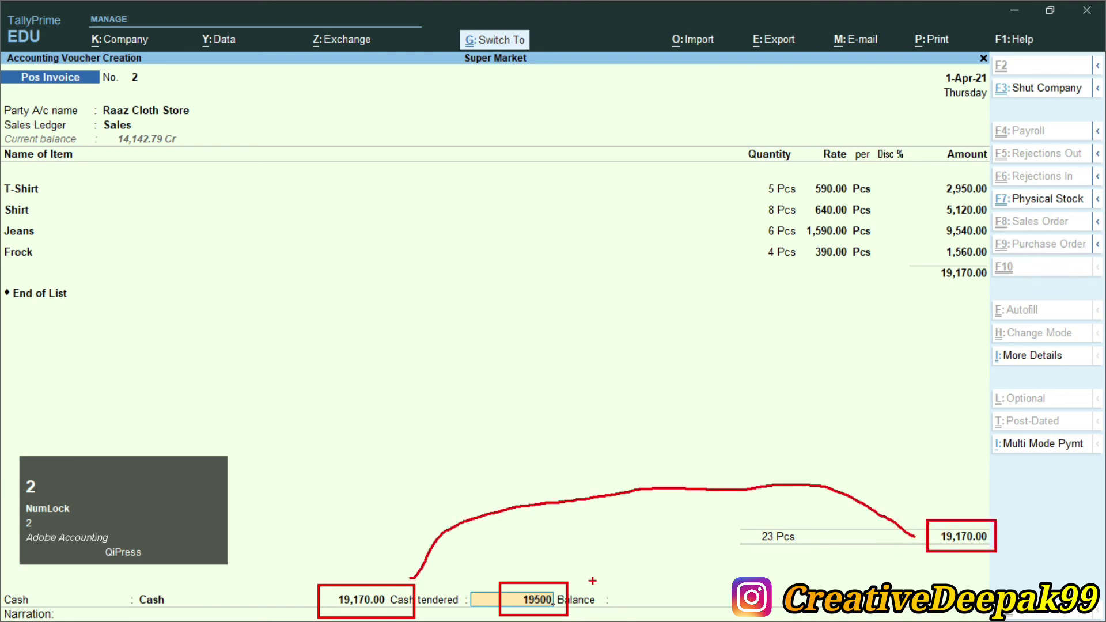
{"action": "mouse_move", "coordinate": [587, 510]}
{"action": "left_mouse_down"}
{"action": "mouse_move", "coordinate": [579, 586]}
{"action": "mouse_move", "coordinate": [620, 425]}
{"action": "mouse_move", "coordinate": [651, 447]}
{"action": "left_mouse_up"}
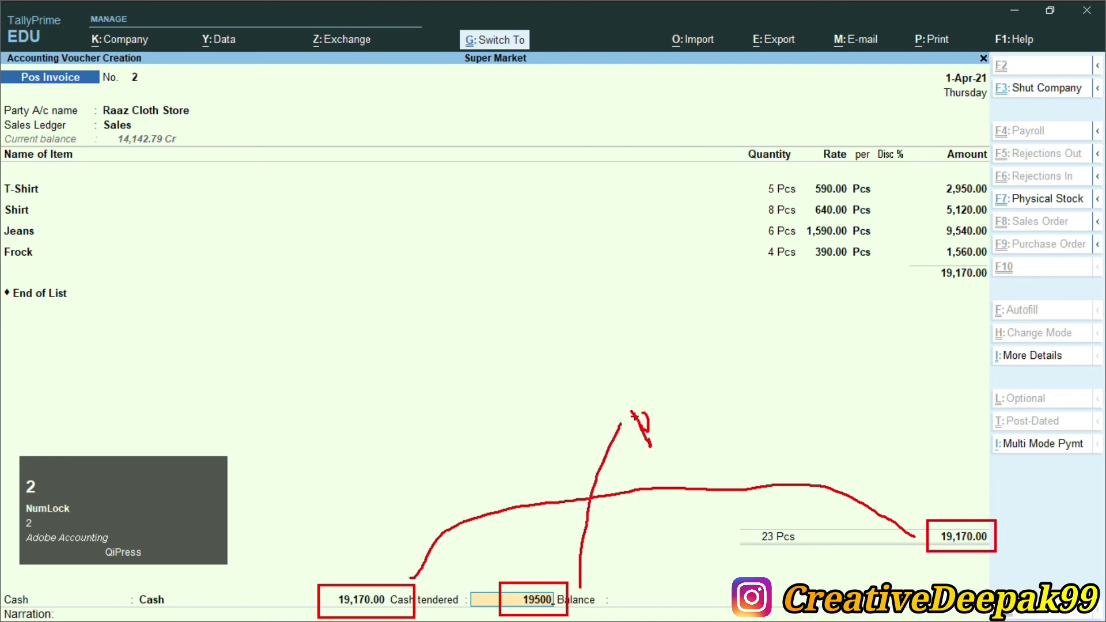
{"action": "left_click_drag", "start_coordinate": [632, 408], "coordinate": [650, 444]}
{"action": "mouse_move", "coordinate": [662, 397]}
{"action": "left_mouse_down"}
{"action": "mouse_move", "coordinate": [668, 442]}
{"action": "mouse_move", "coordinate": [694, 429]}
{"action": "mouse_move", "coordinate": [681, 423]}
{"action": "mouse_move", "coordinate": [690, 390]}
{"action": "mouse_move", "coordinate": [723, 444]}
{"action": "mouse_move", "coordinate": [723, 479]}
{"action": "left_mouse_up"}
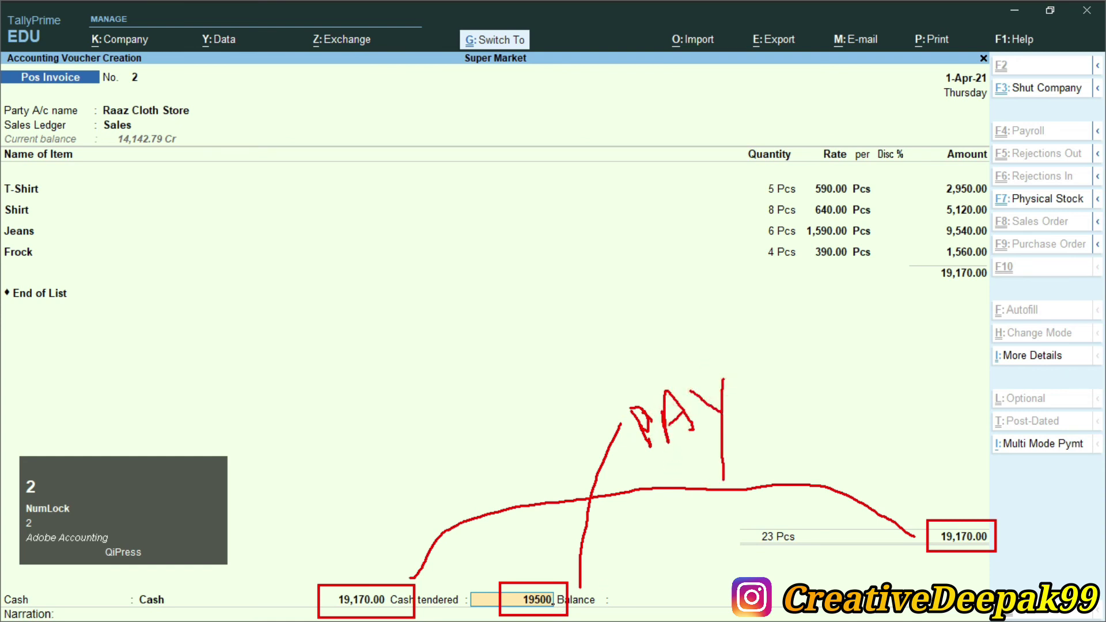
{"action": "key", "text": "ctrl+2"}
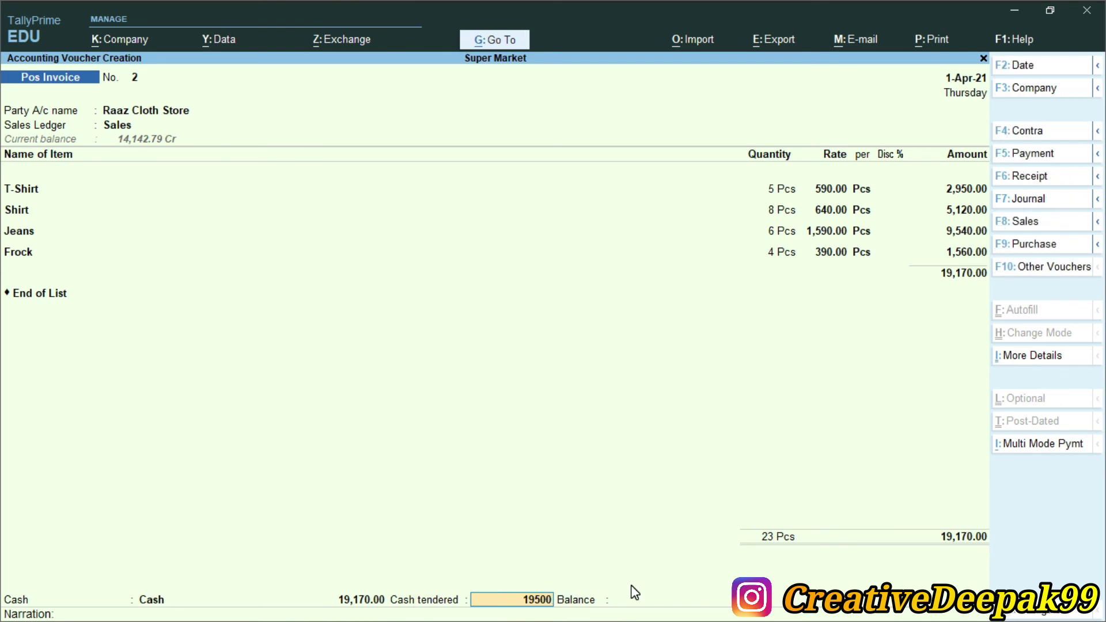
- Save the Raaz Cloth Store invoice without a narration and view an enlarged print preview of its bill
{"action": "key", "text": "Return"}
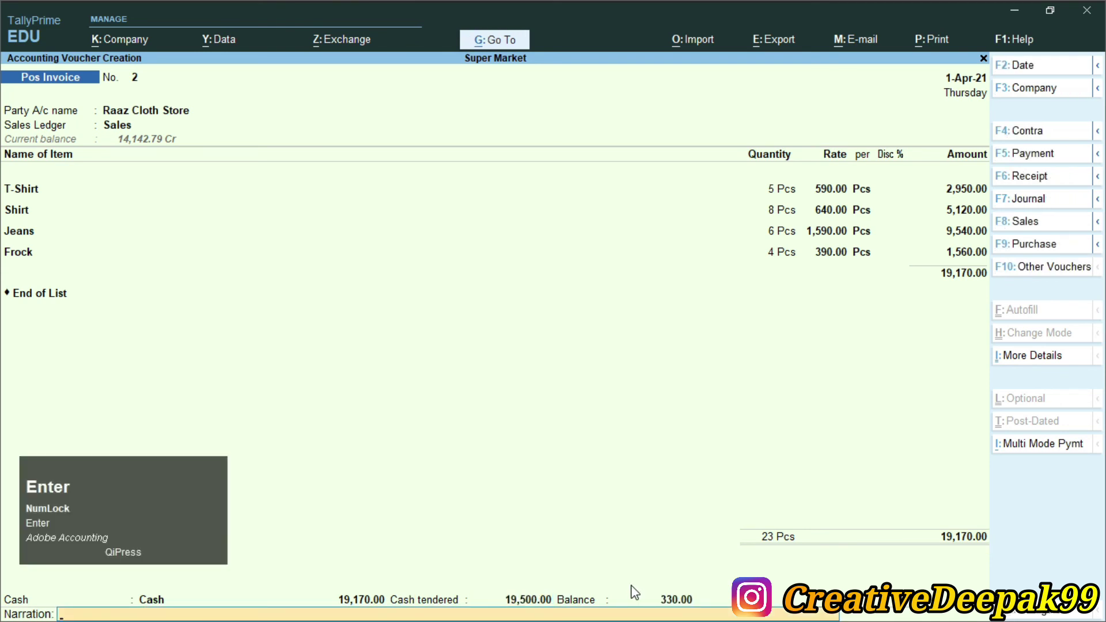
{"action": "key", "text": "Return"}
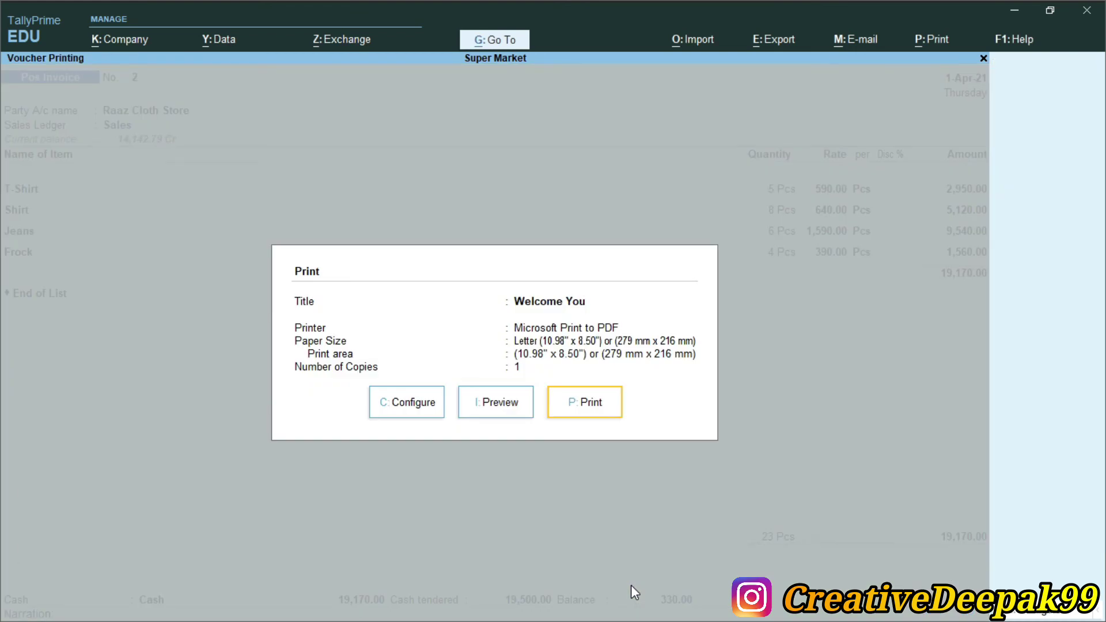
{"action": "key", "text": "i"}
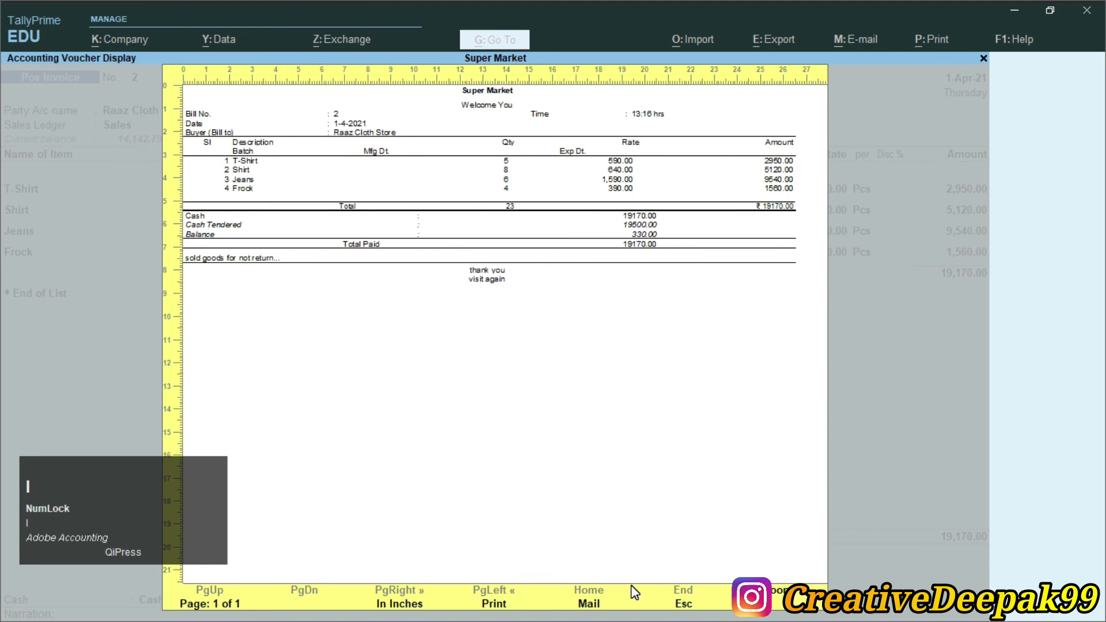
{"action": "key", "text": "alt+z"}
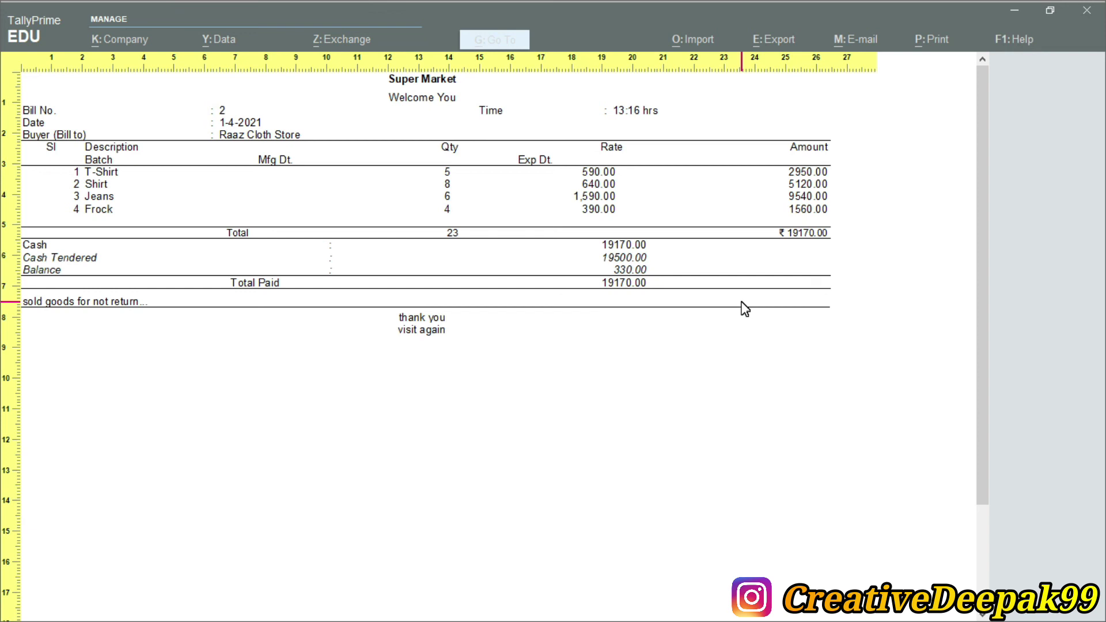
{"action": "key", "text": "Escape"}
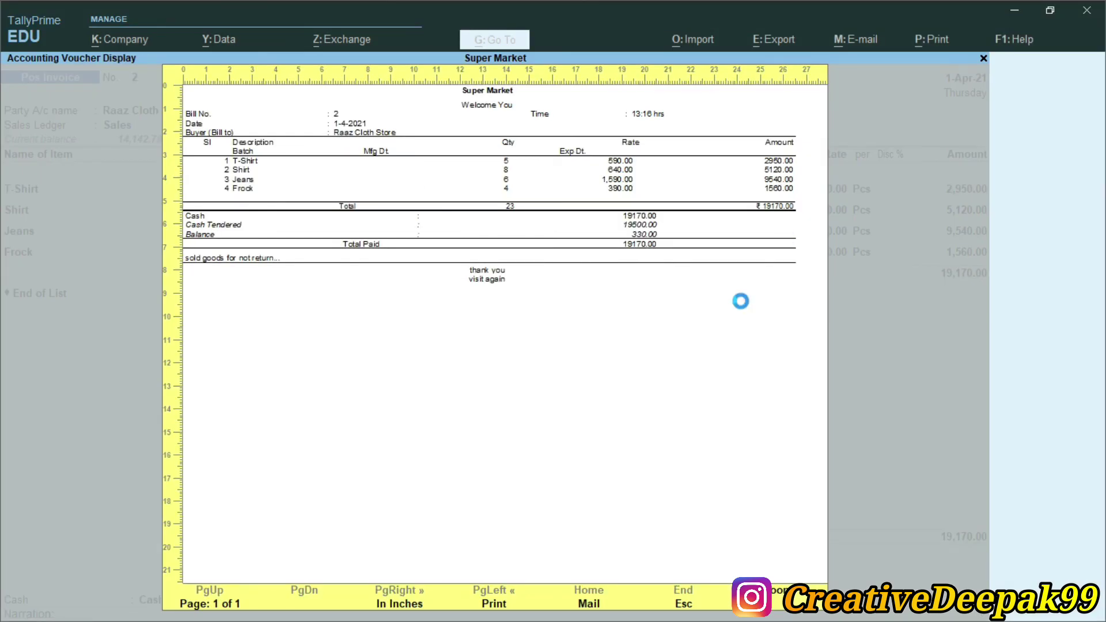
{"action": "key", "text": "Escape"}
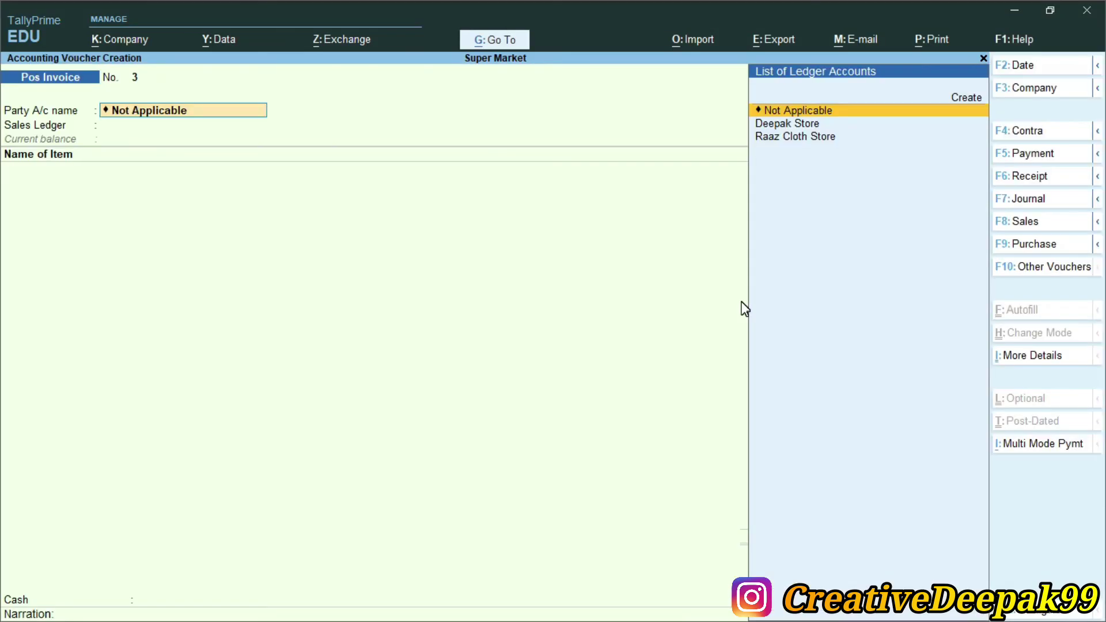
- Reopen the saved Raaz Cloth Store POS invoice for alteration and go past its existing items to the additional ledger line
{"action": "key", "text": "Page_Up"}
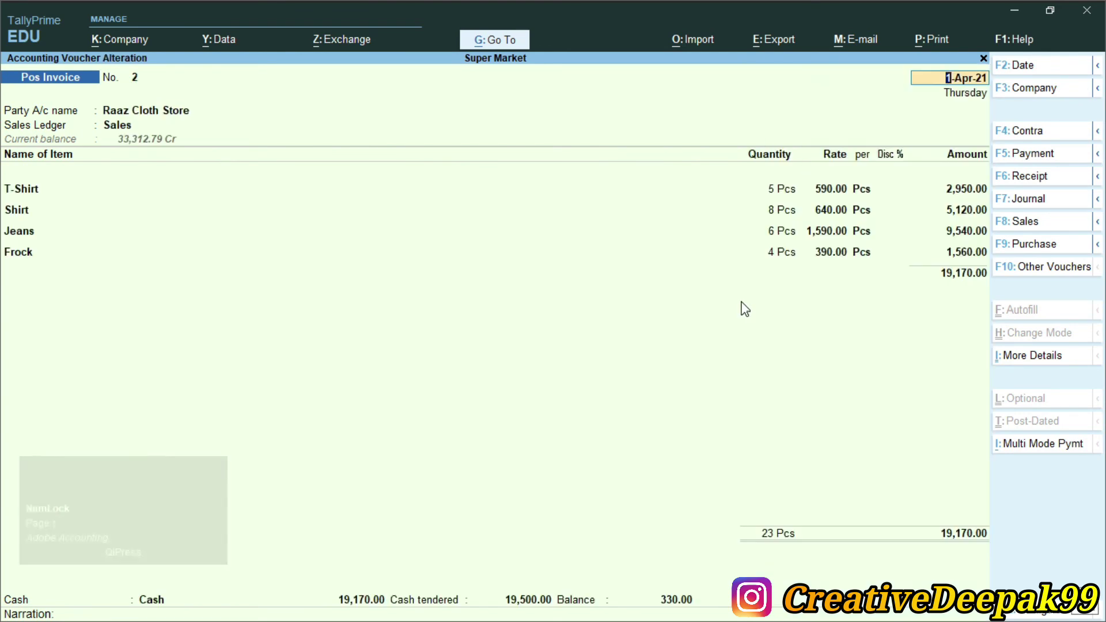
{"action": "key", "text": "Return"}
{"action": "key", "text": "Return"}
{"action": "key", "text": "Return"}
{"action": "key", "text": "Return"}
{"action": "key", "text": "Return"}
{"action": "key", "text": "Return"}
{"action": "key", "text": "Return"}
{"action": "key", "text": "Return"}
{"action": "key", "text": "Return"}
{"action": "key", "text": "Return"}
{"action": "key", "text": "Return"}
{"action": "key", "text": "Return"}
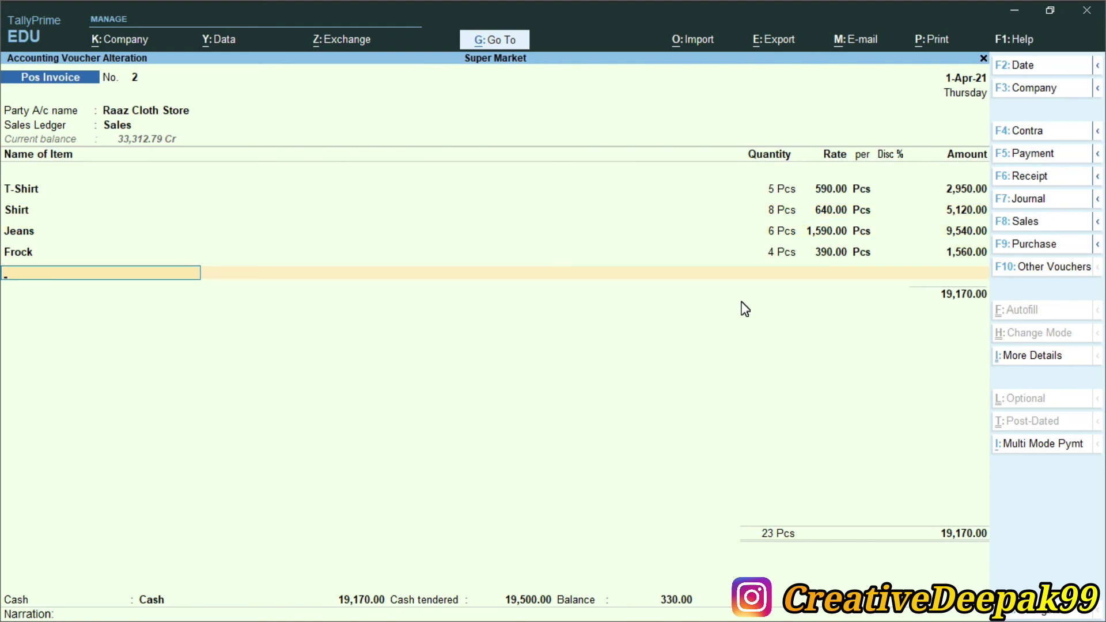
{"action": "key", "text": "Return"}
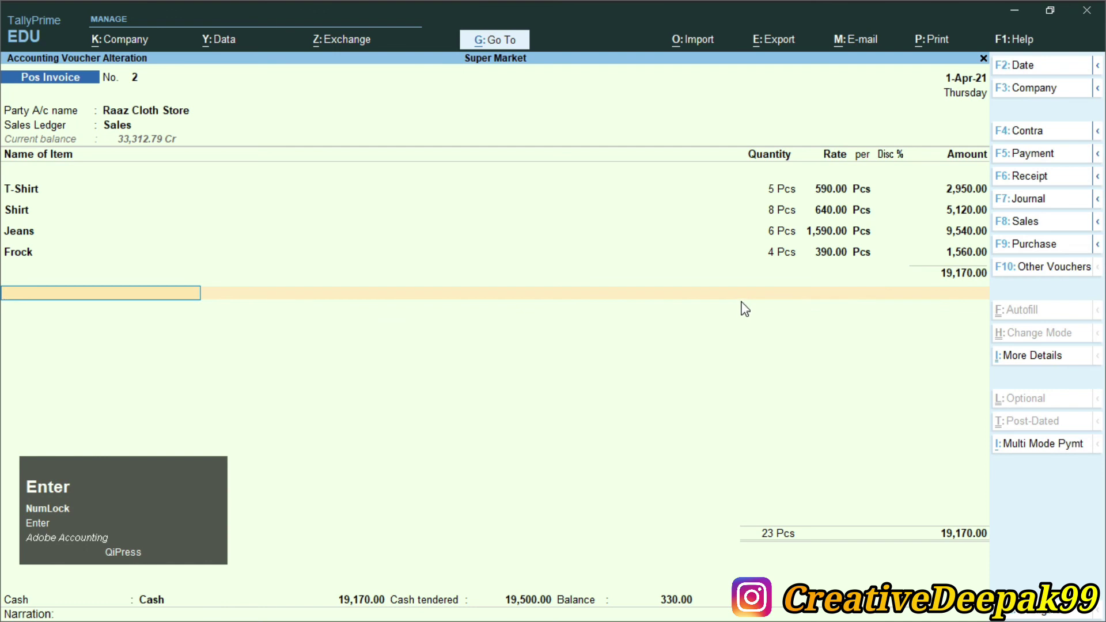
- Add the Discount Allowed ledger below the items with an amount of -610, checking the discount in the practice PDF
{"action": "type", "text": "D"}
{"action": "key", "text": "Return"}
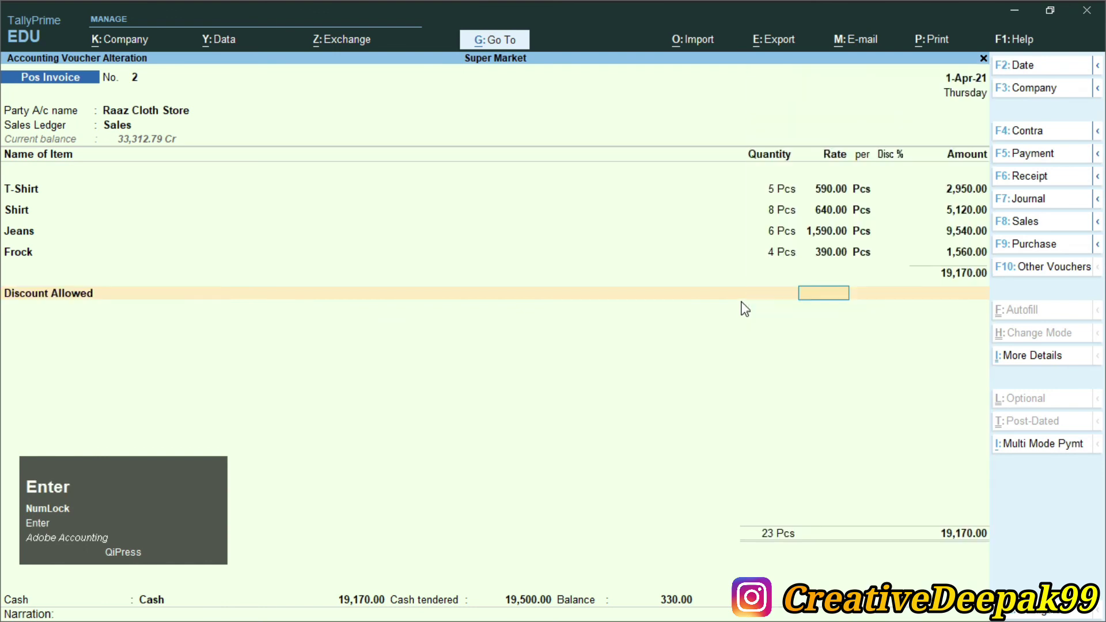
{"action": "key", "text": "Return"}
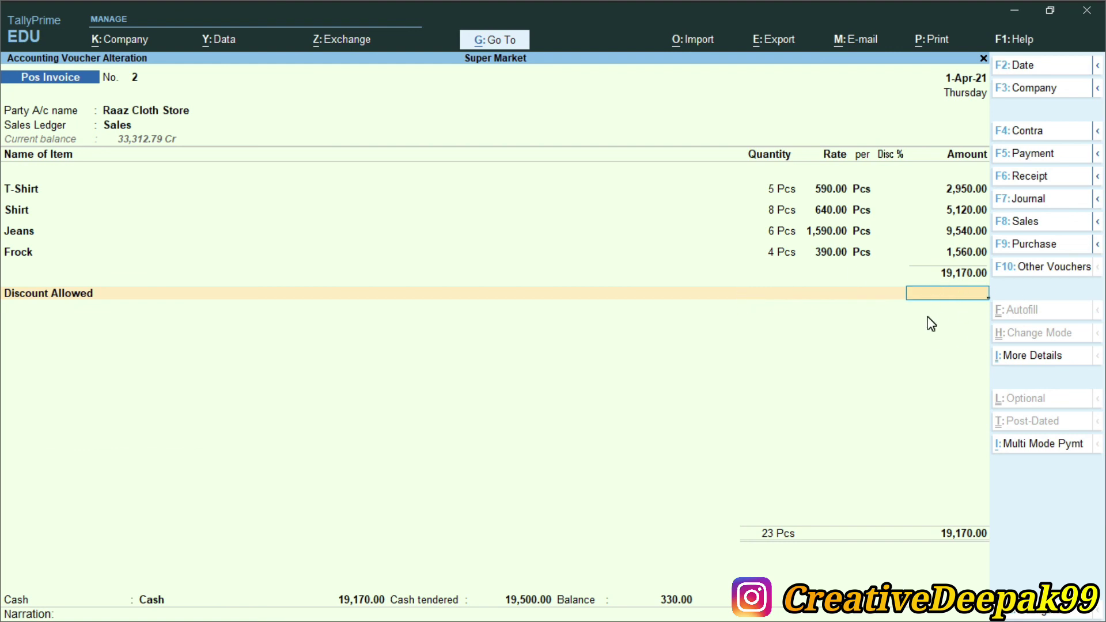
{"action": "type", "text": "-610"}
{"action": "key", "text": "alt+Tab"}
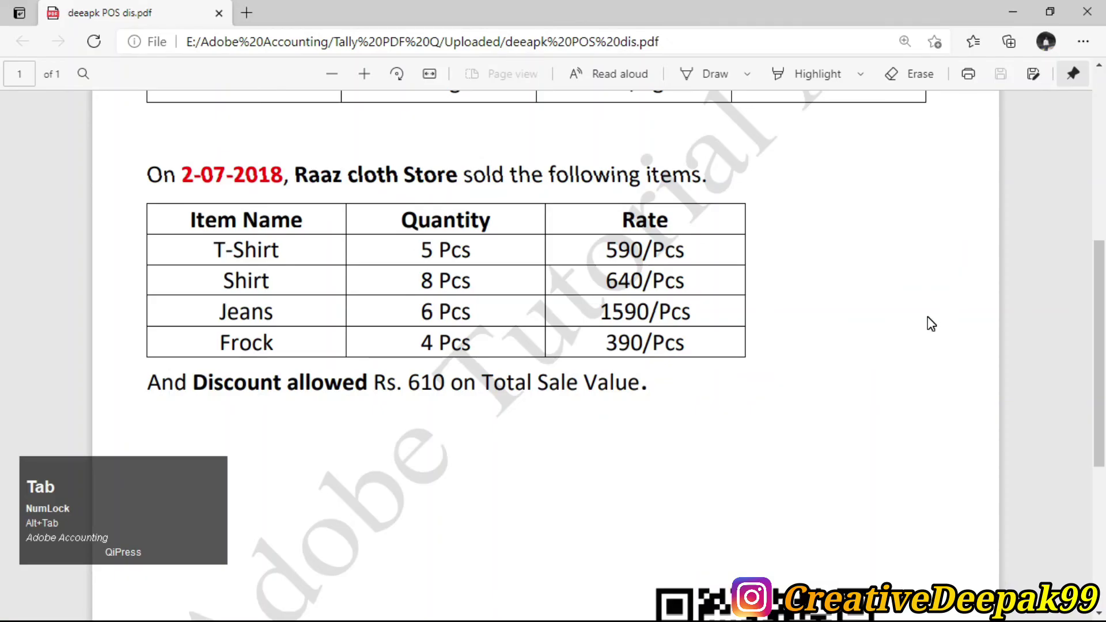
{"action": "left_click_drag", "start_coordinate": [403, 379], "coordinate": [432, 384]}
{"action": "key", "text": "alt+Tab"}
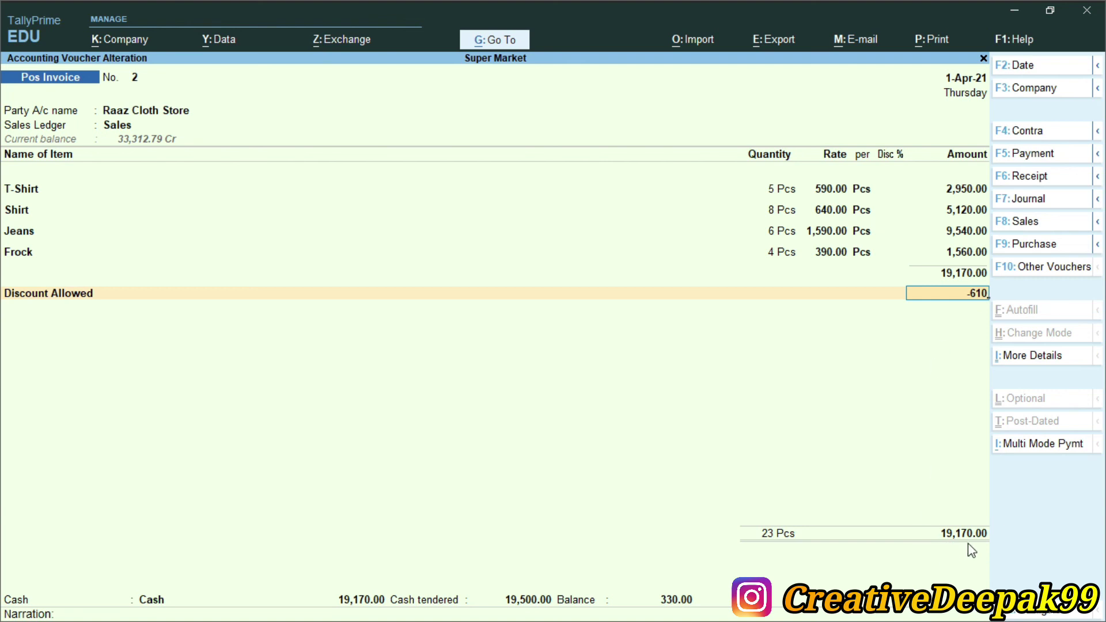
{"action": "key", "text": "Return"}
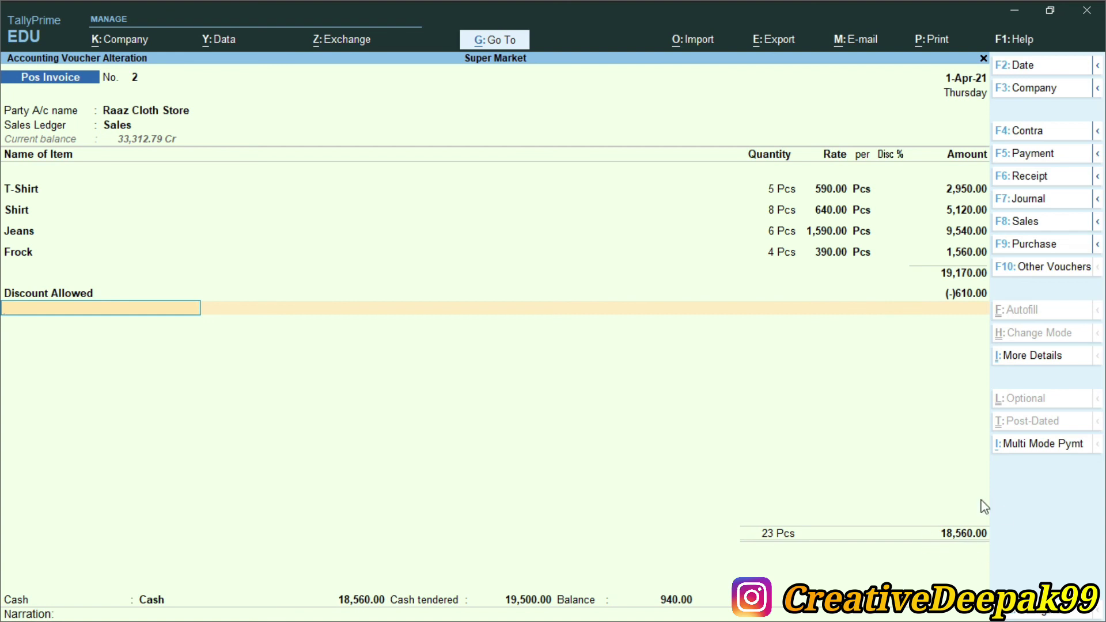
- Keep Cash as the payment ledger, set the cash tendered to 19000 and accept the altered invoice without a narration
{"action": "key", "text": "Return"}
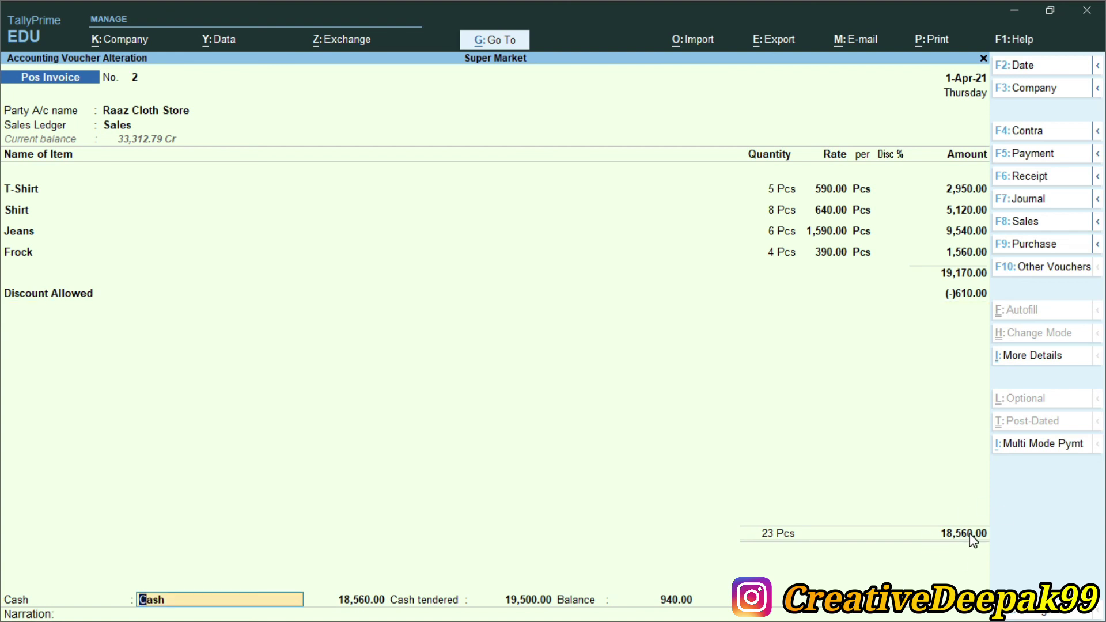
{"action": "key", "text": "Return"}
{"action": "key", "text": "Return"}
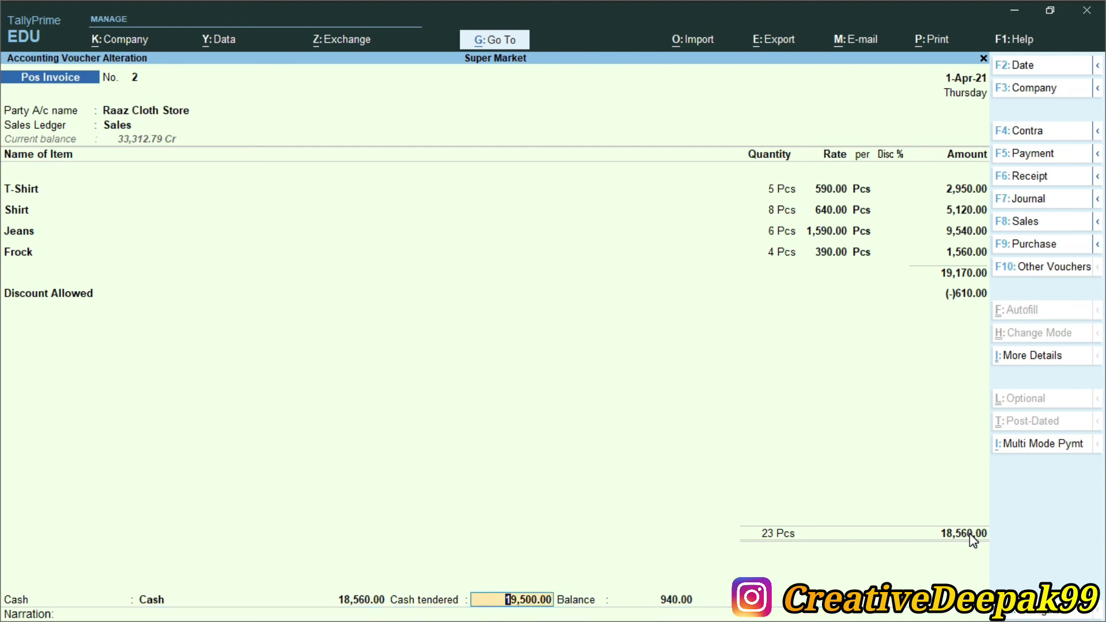
{"action": "key", "text": "shift+Tab"}
{"action": "key", "text": "Return"}
{"action": "type", "text": "19000"}
{"action": "key", "text": "Return"}
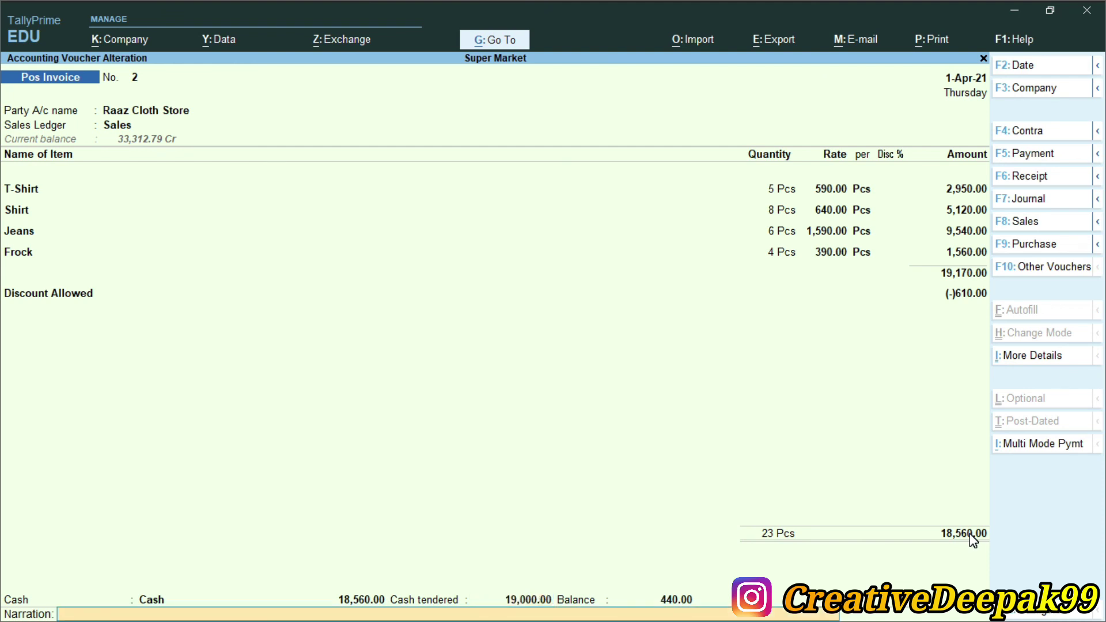
{"action": "key", "text": "Return"}
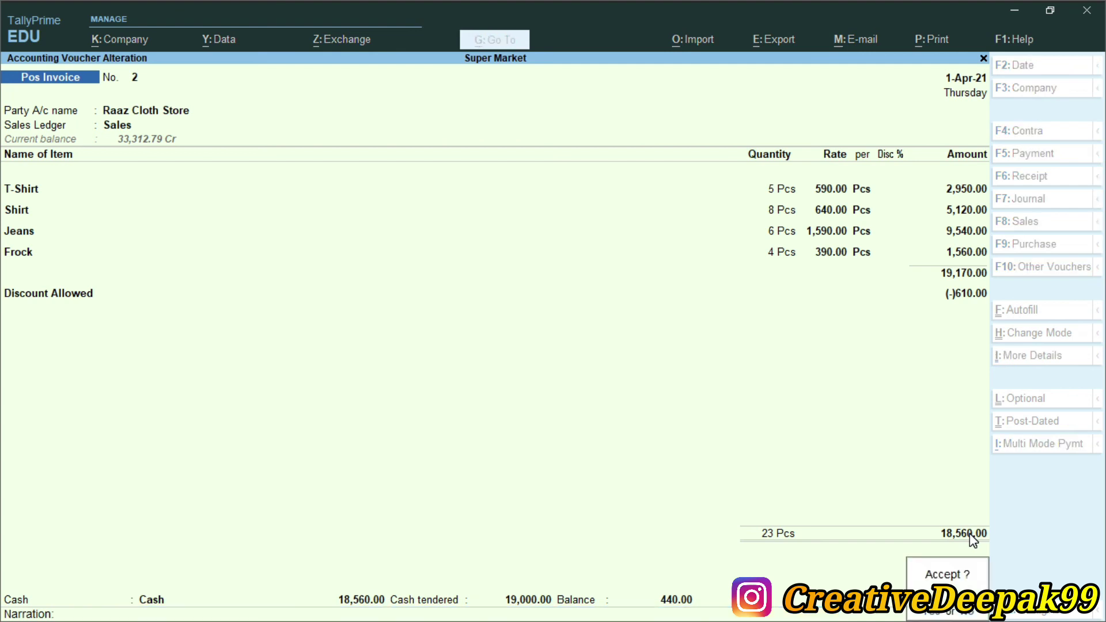
{"action": "key", "text": "Return"}
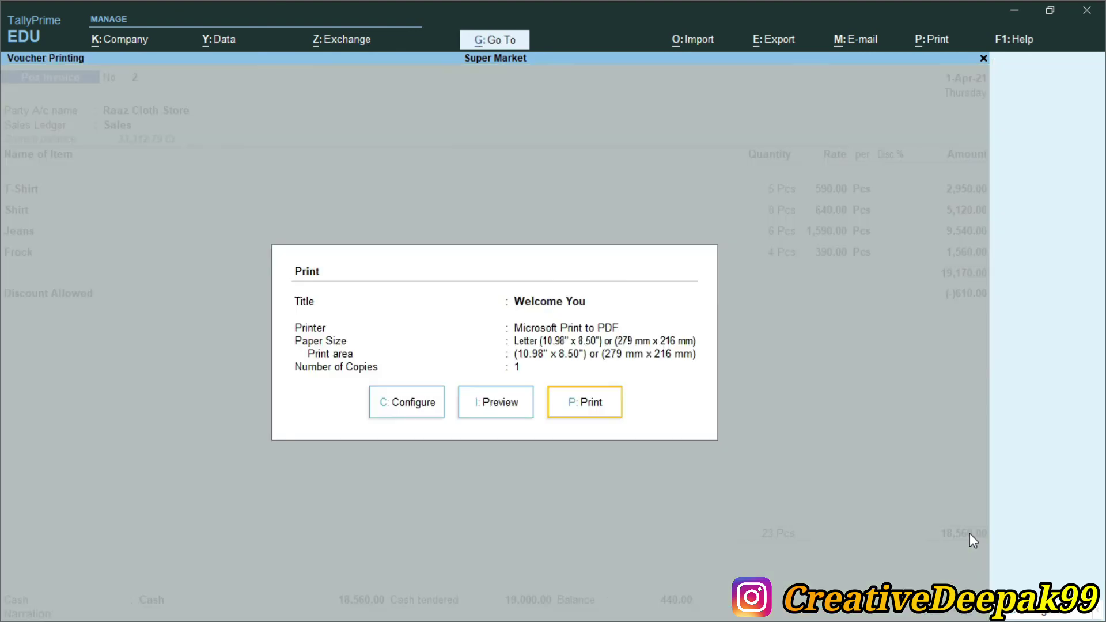
- Preview the altered invoice's printed bill enlarged and examine its items, Discount Allowed line and closing message
{"action": "key", "text": "i"}
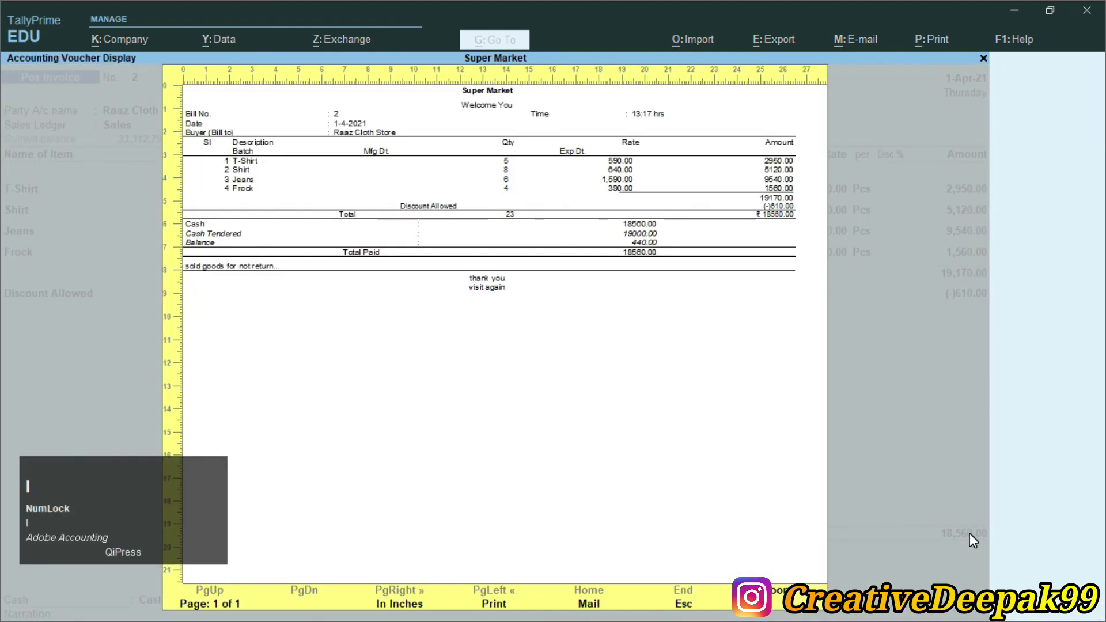
{"action": "key", "text": "alt+z"}
{"action": "key", "text": "ctrl+2"}
{"action": "mouse_move", "coordinate": [64, 161]}
{"action": "left_mouse_down"}
{"action": "mouse_move", "coordinate": [233, 222]}
{"action": "mouse_move", "coordinate": [860, 211]}
{"action": "left_mouse_up"}
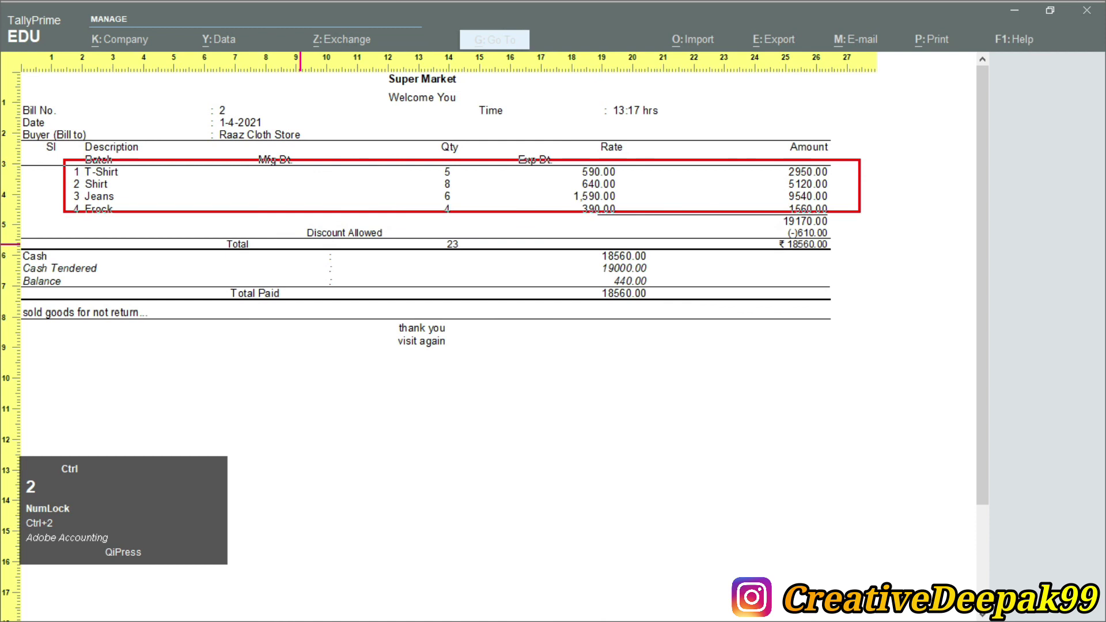
{"action": "mouse_move", "coordinate": [282, 225]}
{"action": "left_mouse_down"}
{"action": "mouse_move", "coordinate": [316, 239]}
{"action": "mouse_move", "coordinate": [833, 238]}
{"action": "left_mouse_up"}
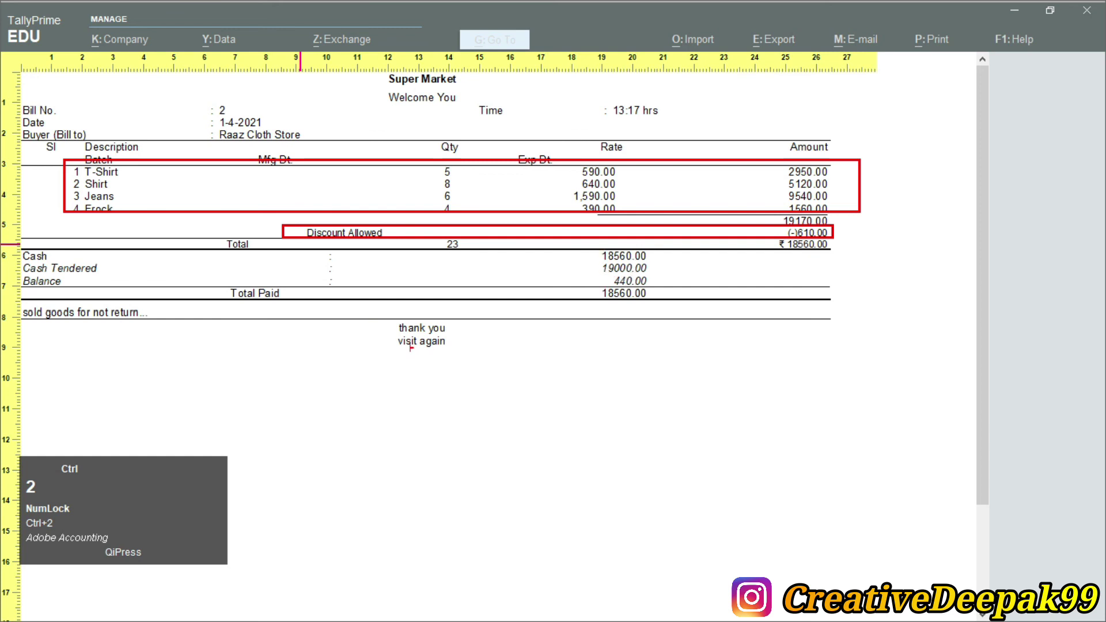
{"action": "left_click_drag", "start_coordinate": [384, 309], "coordinate": [486, 386]}
{"action": "left_click_drag", "start_coordinate": [465, 304], "coordinate": [407, 395]}
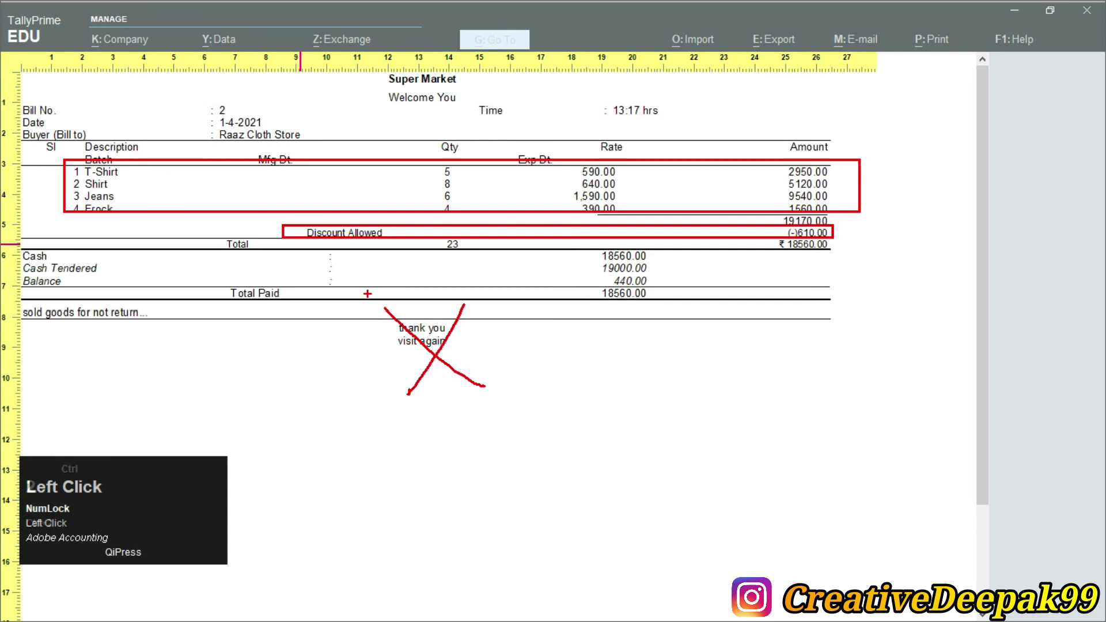
{"action": "left_click_drag", "start_coordinate": [375, 304], "coordinate": [508, 379]}
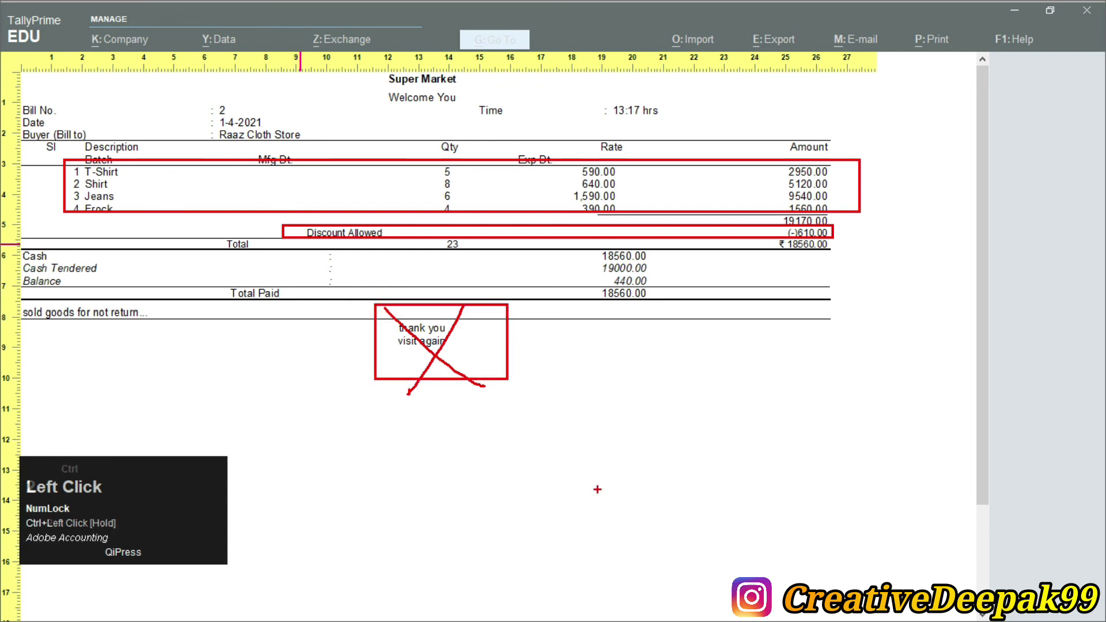
{"action": "key", "text": "ctrl+2"}
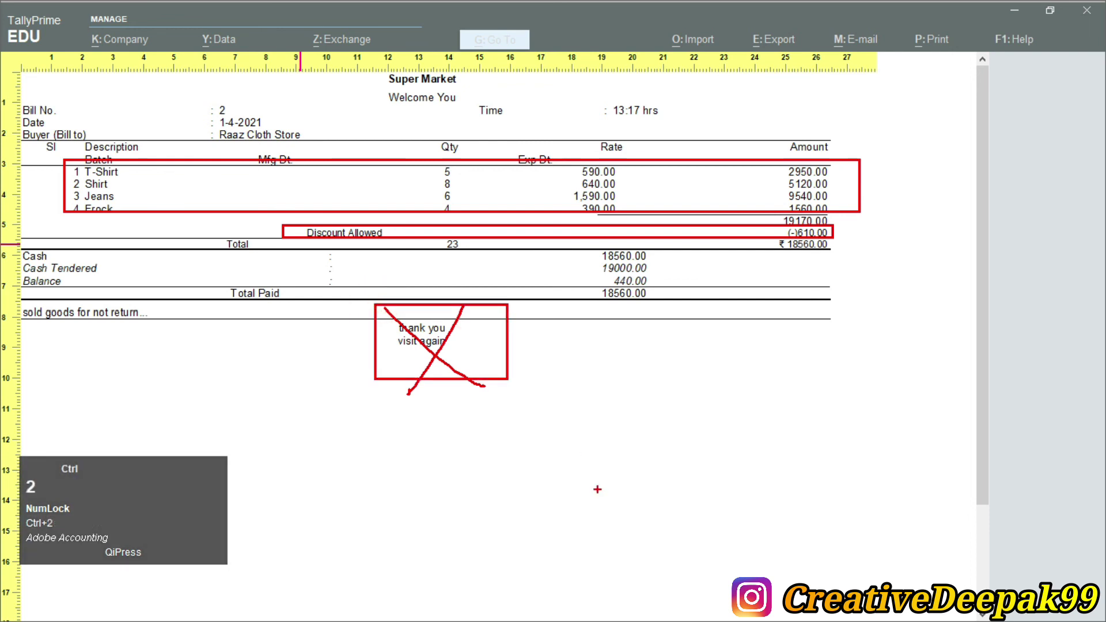
- Close the bill preview and leave voucher entry, returning to the Gateway of Tally
{"action": "key", "text": "Escape"}
{"action": "key", "text": "alt+z"}
{"action": "key", "text": "Escape"}
{"action": "key", "text": "Escape"}
{"action": "key", "text": "Escape"}
{"action": "key", "text": "Escape"}
{"action": "key", "text": "y"}
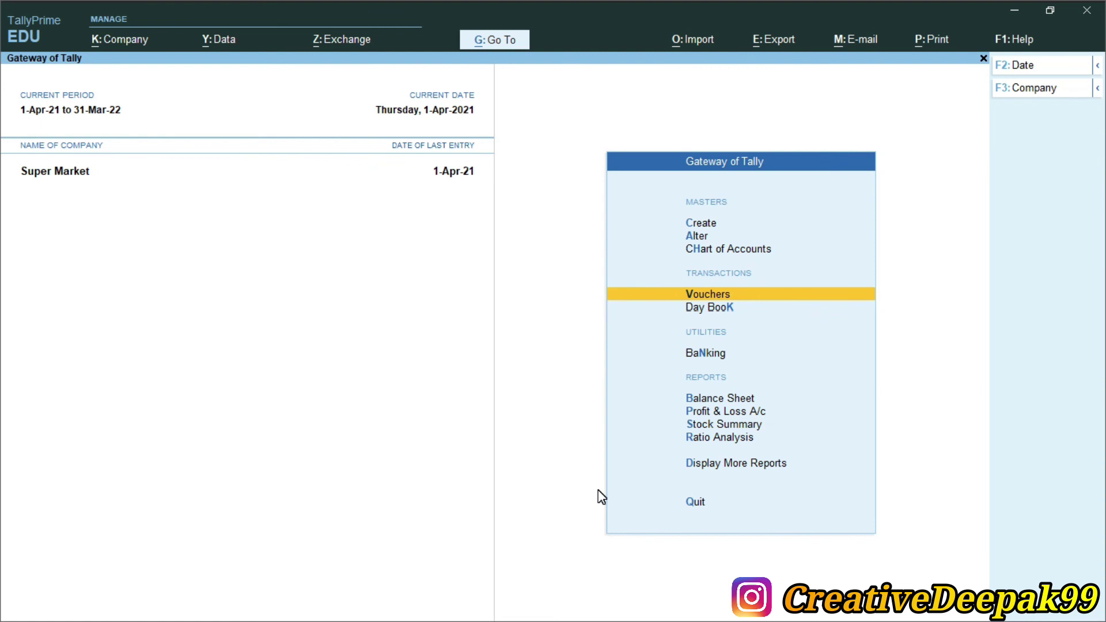